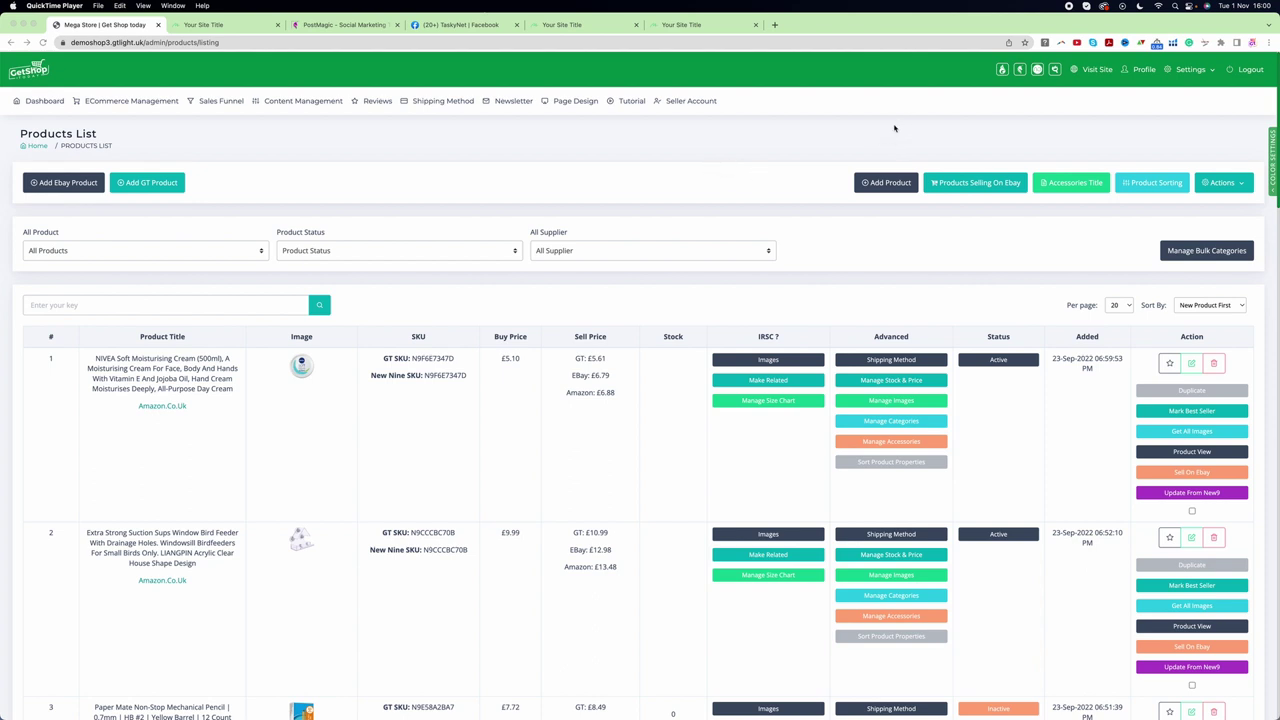
# Step: Bring the browser forward and sign in to TyperTool from the GetShop Products List
pyautogui.click(993, 90)
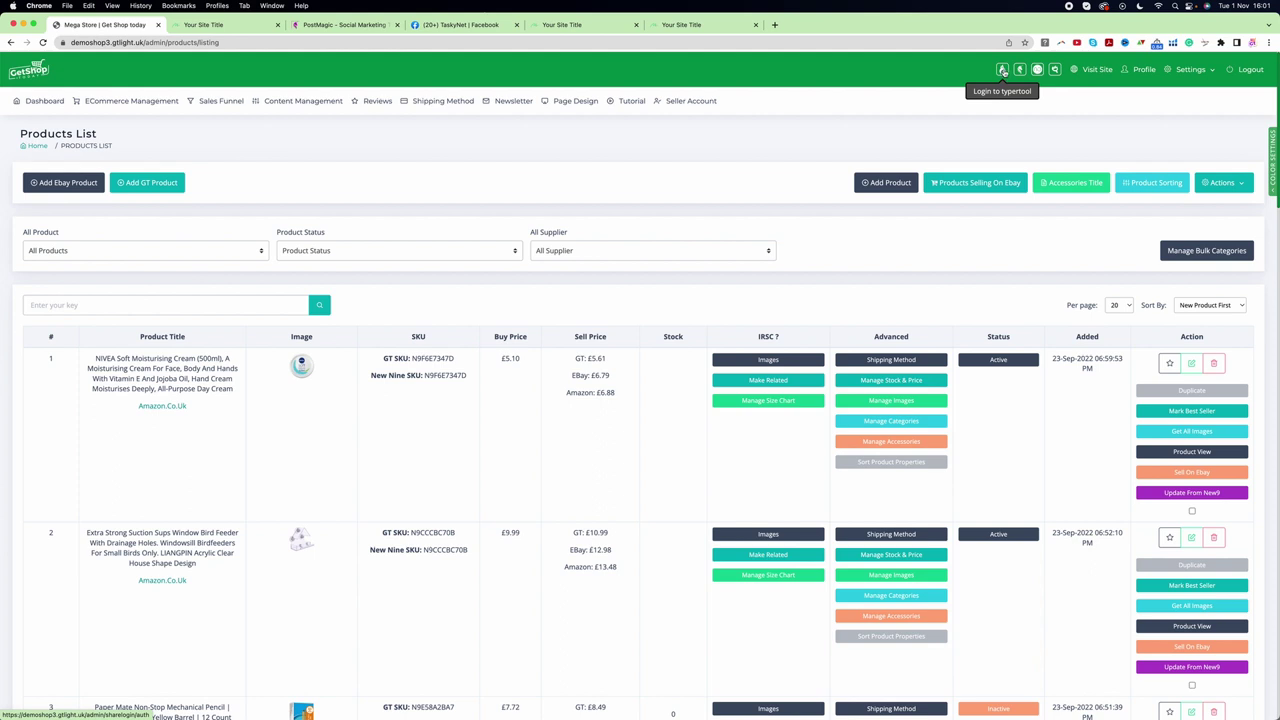
pyautogui.click(1002, 70)
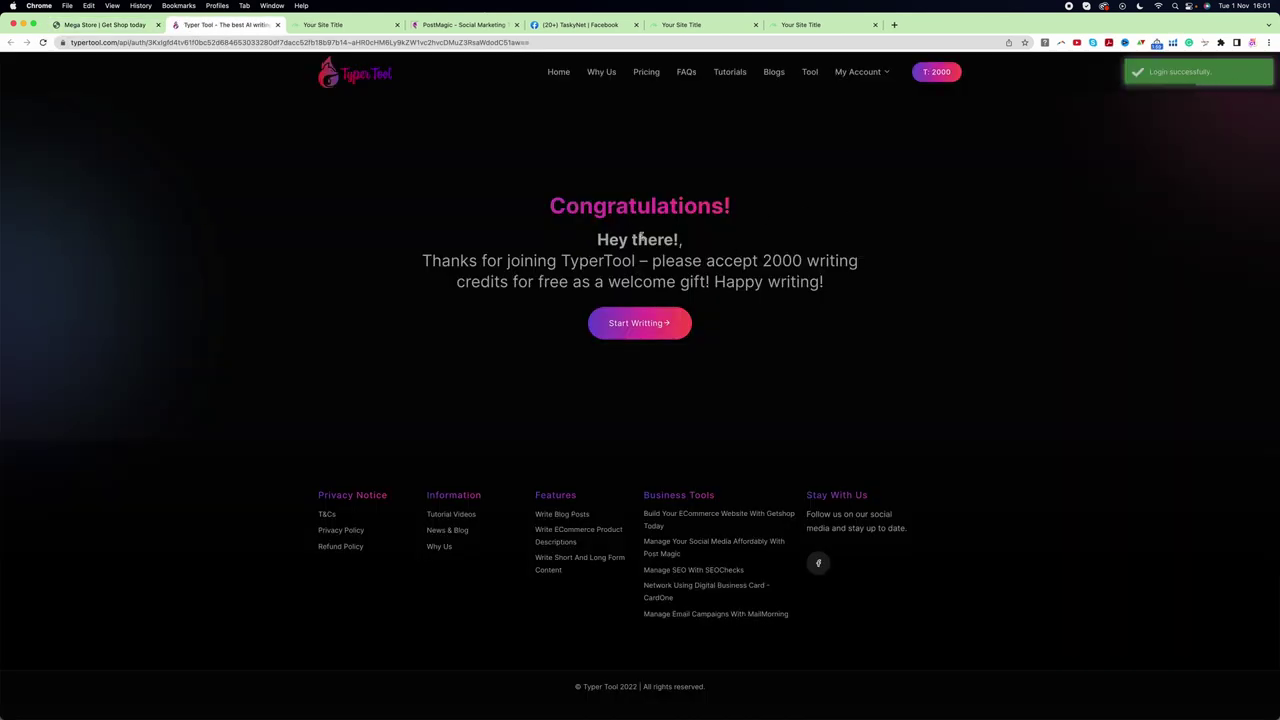
pyautogui.moveTo(550, 206); pyautogui.dragTo(733, 214)
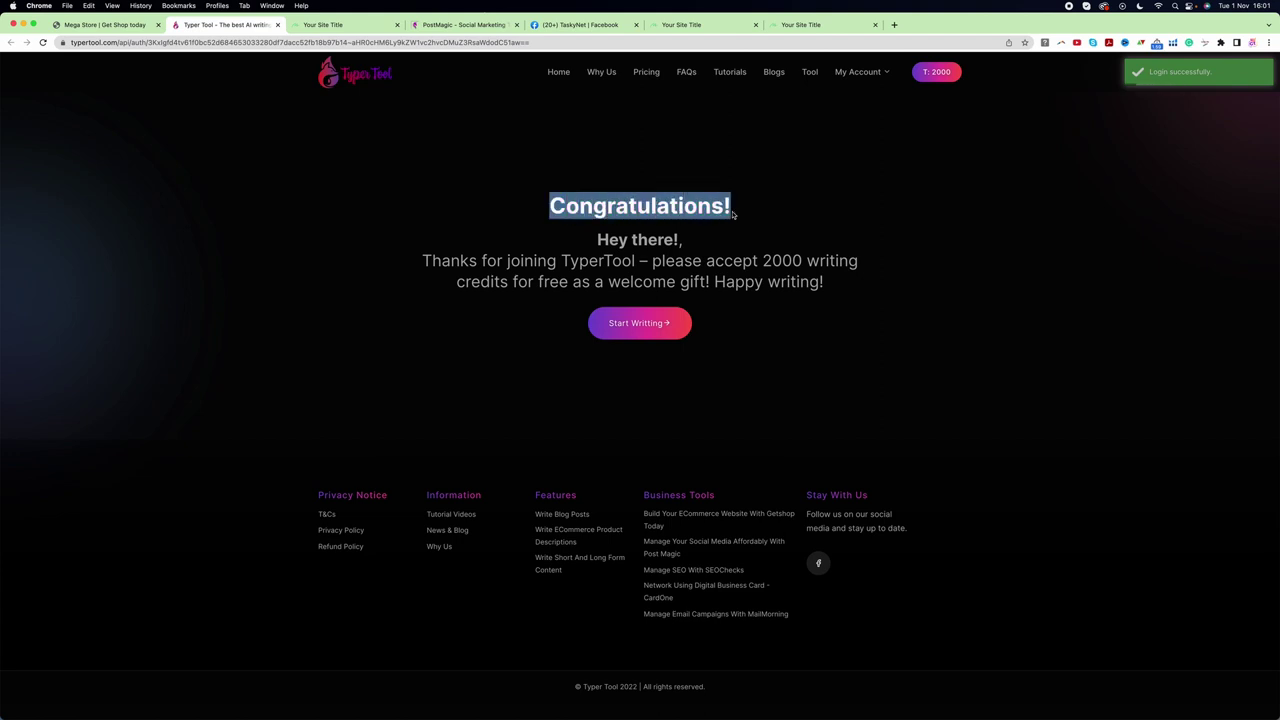
pyautogui.click(737, 218)
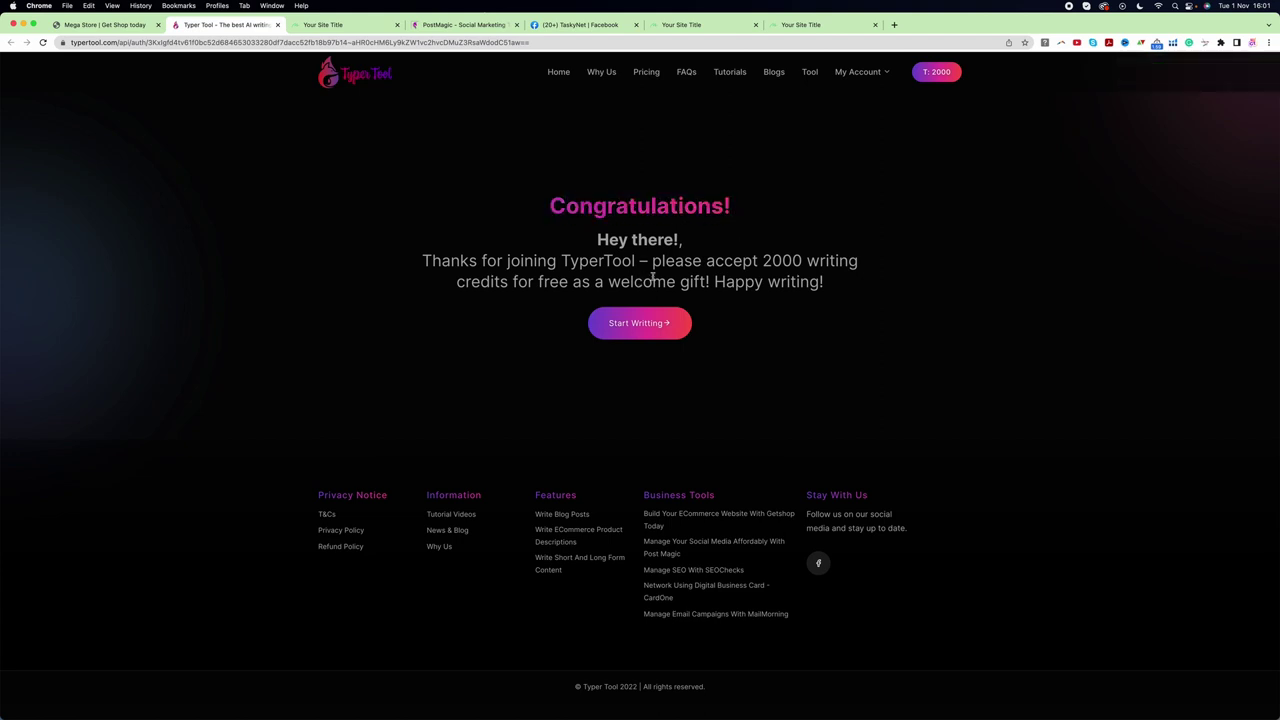
pyautogui.moveTo(762, 261); pyautogui.dragTo(837, 280)
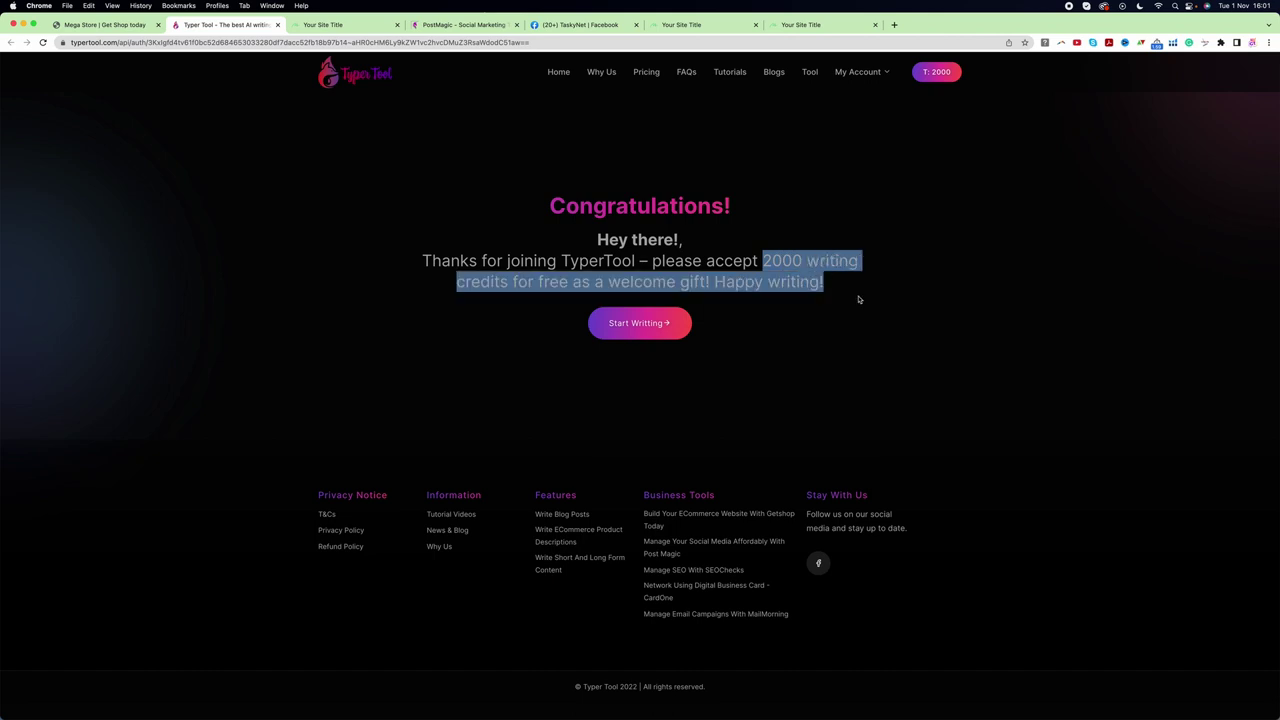
pyautogui.click(864, 301)
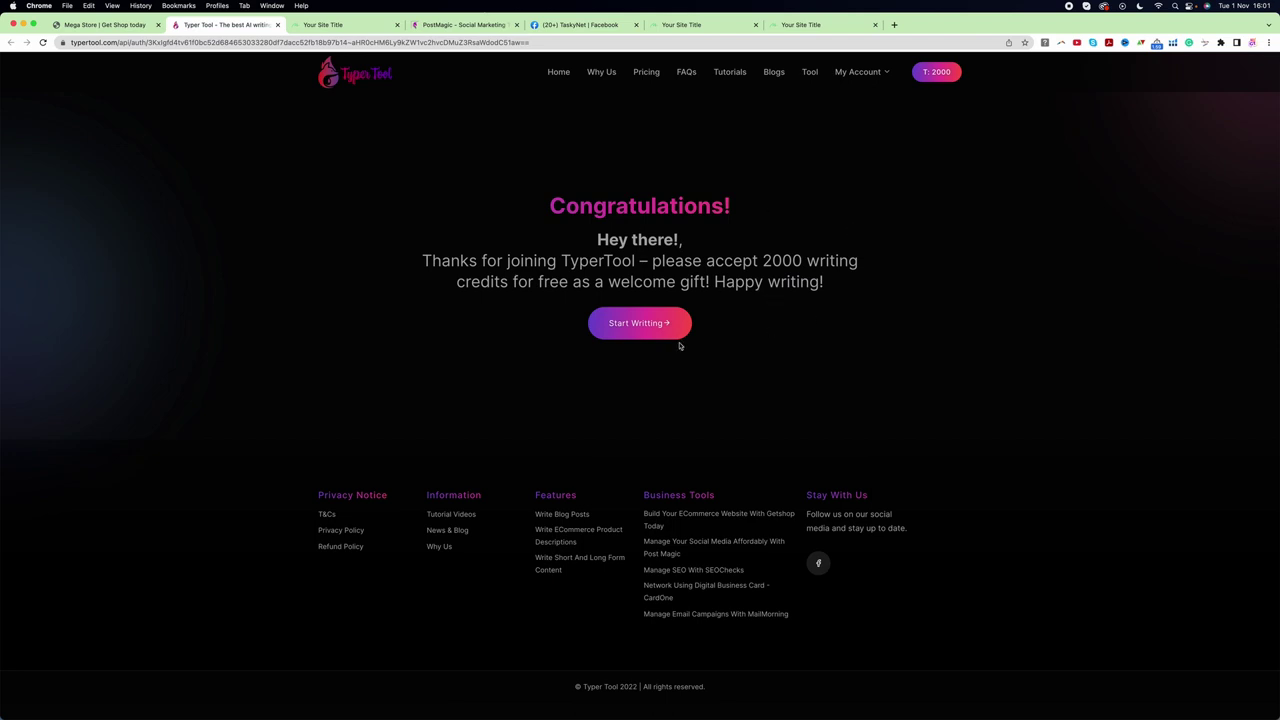
# Step: Open the Blog Ideas writer under Blog Writing templates and focus its empty topic box
pyautogui.click(811, 73)
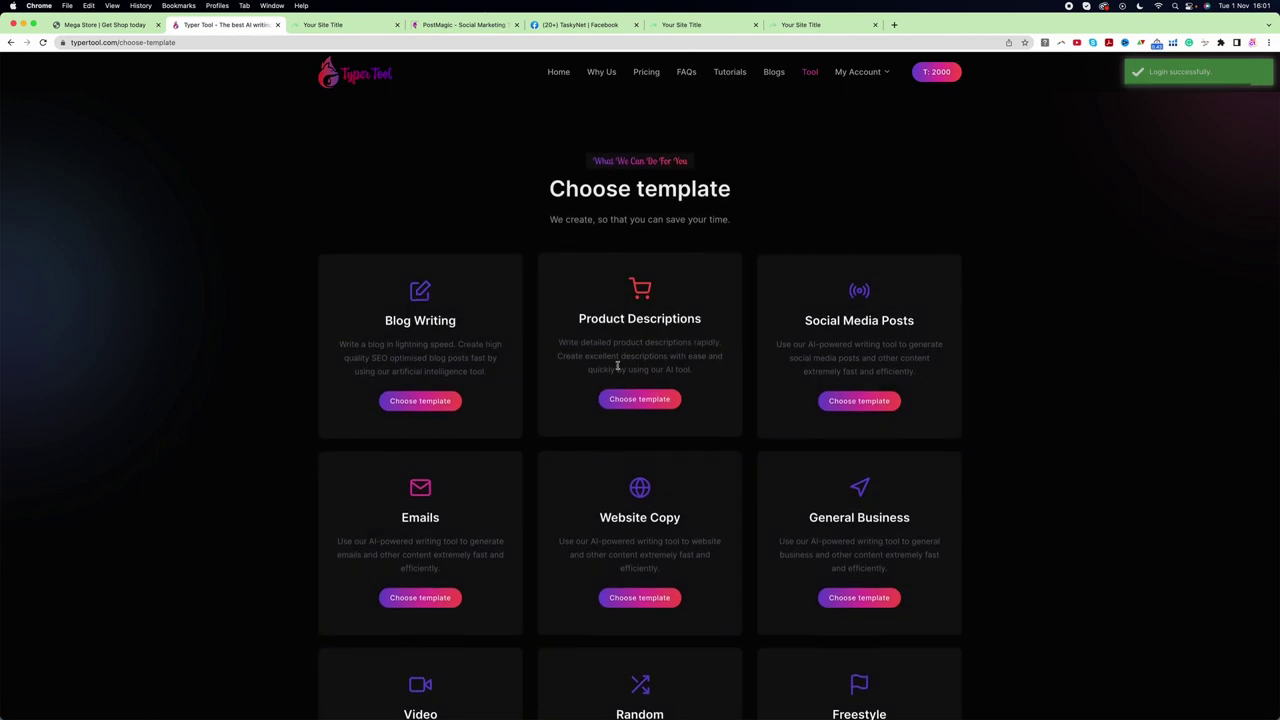
pyautogui.scroll(-5, 694, 485)
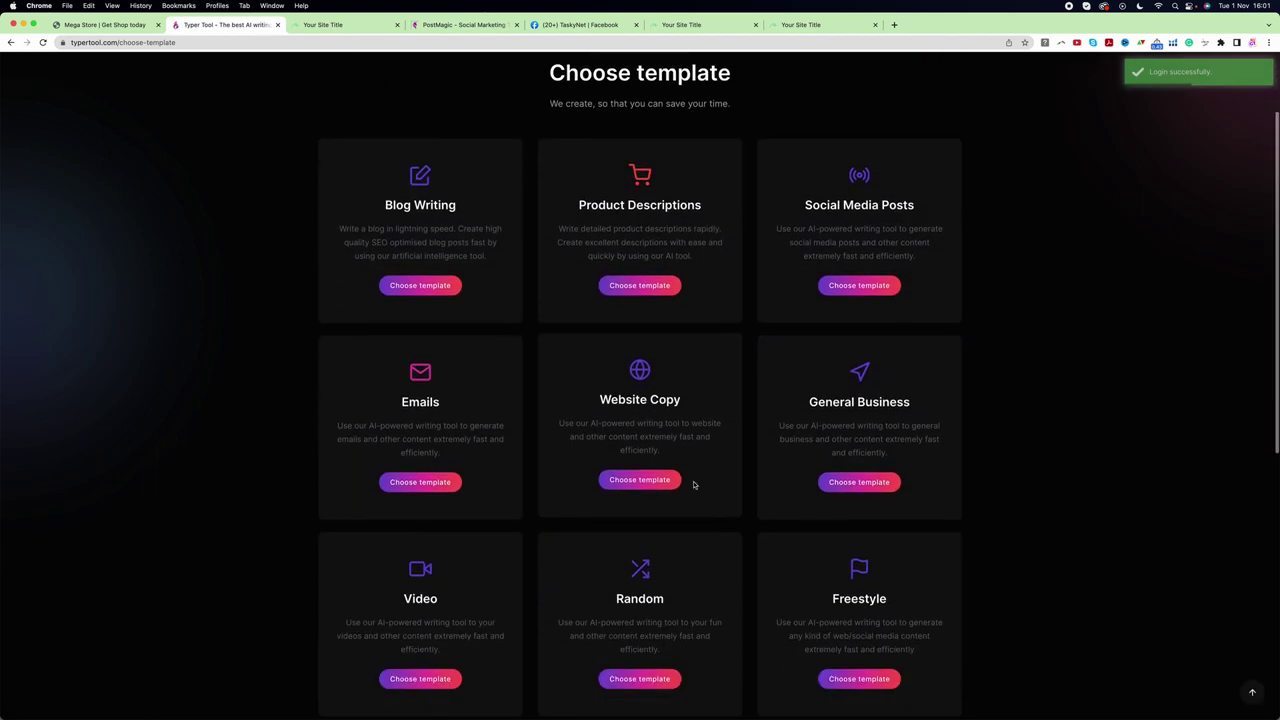
pyautogui.scroll(3, 694, 485)
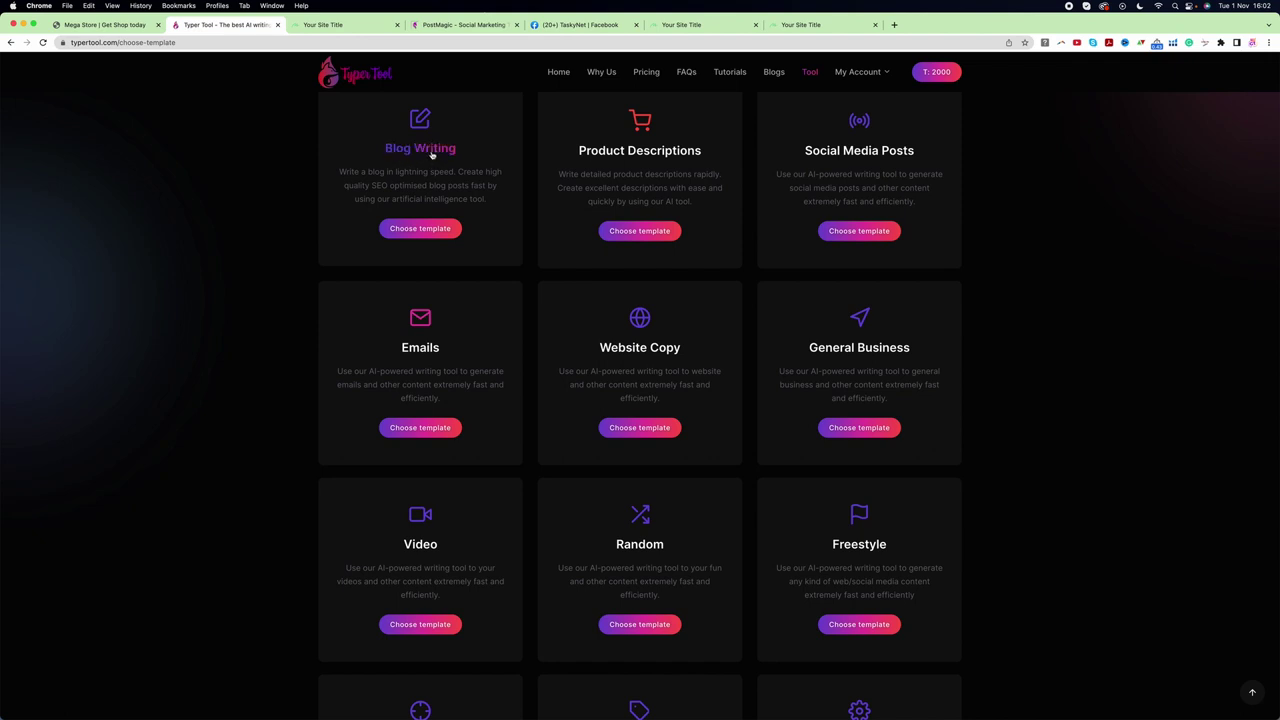
pyautogui.click(431, 153)
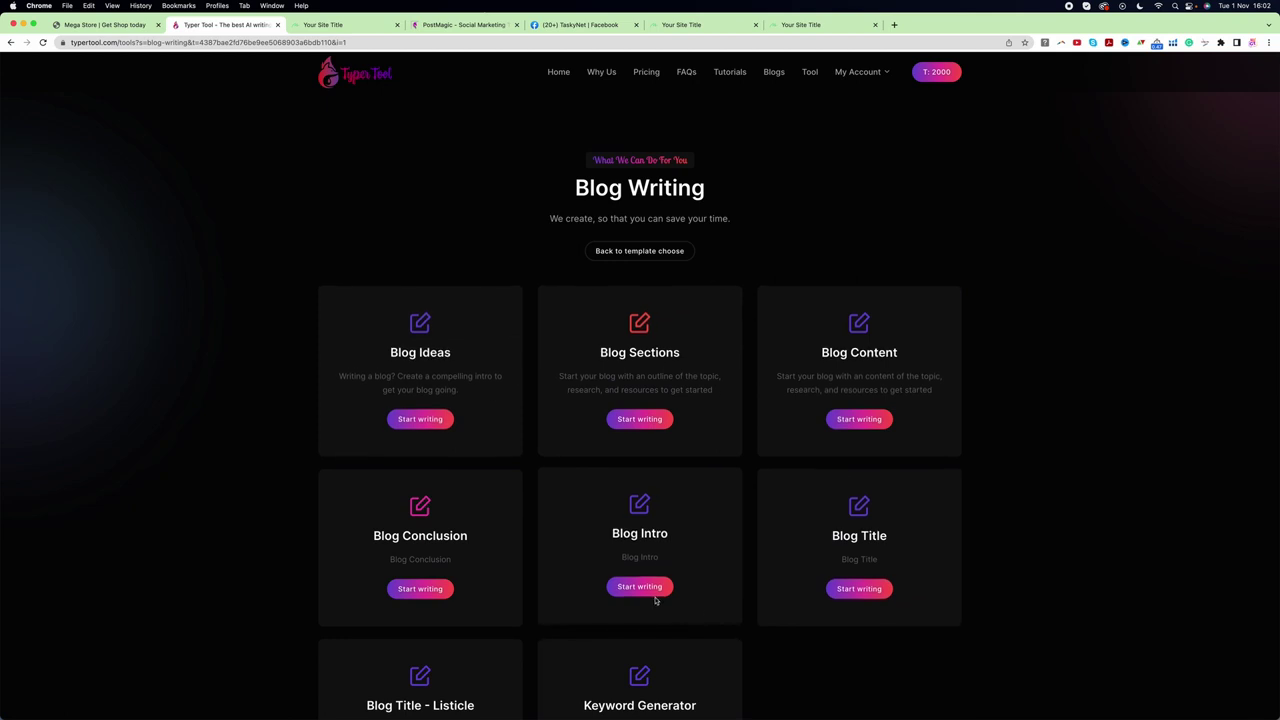
pyautogui.scroll(-5, 656, 600)
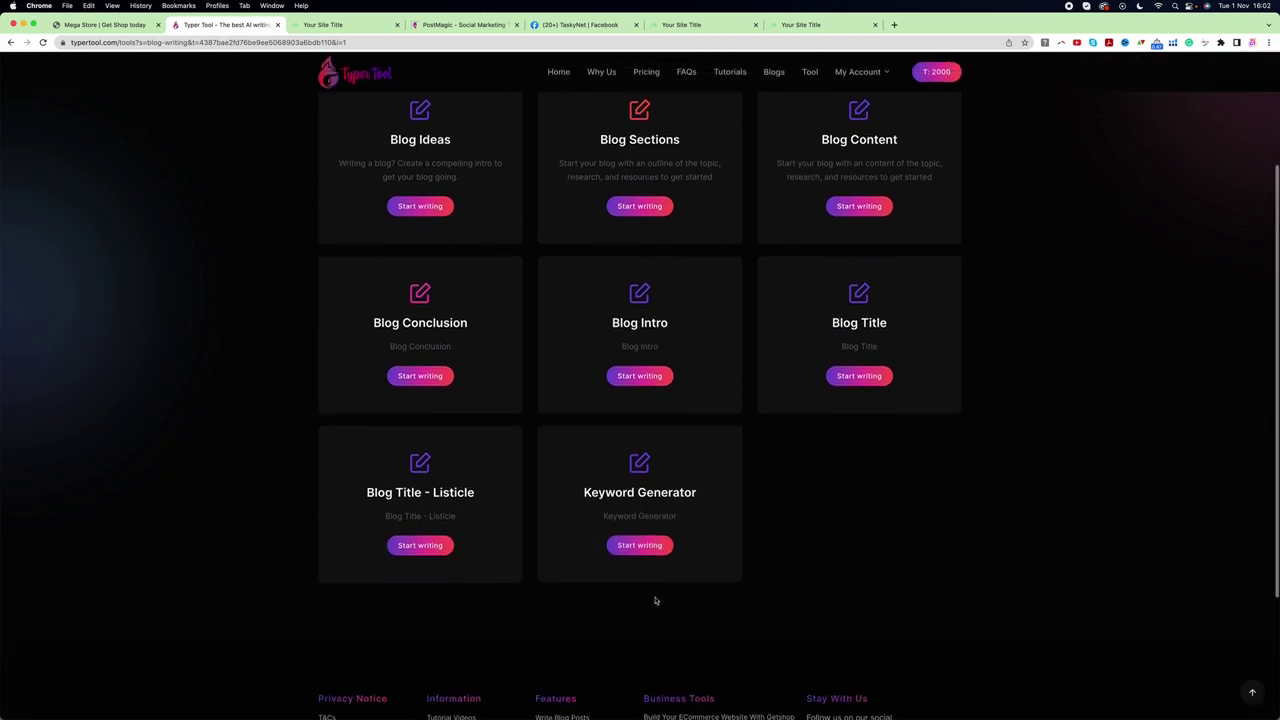
pyautogui.scroll(4, 591, 414)
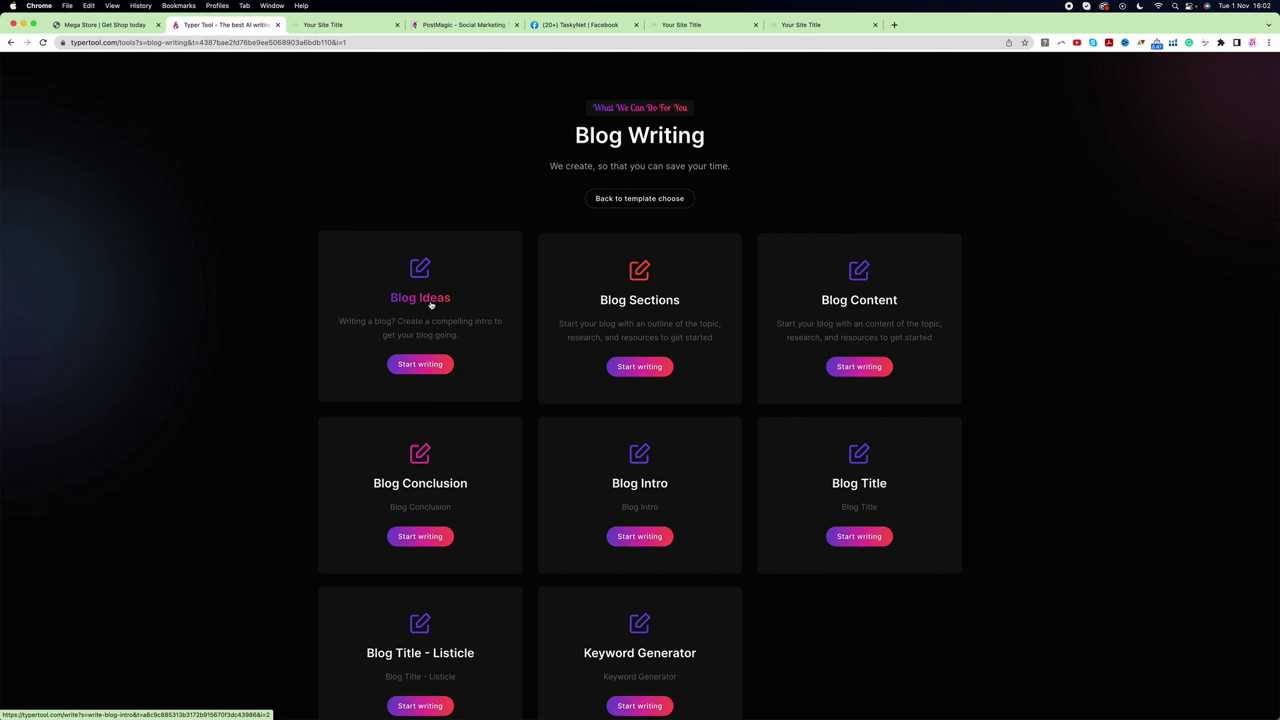
pyautogui.click(431, 304)
pyautogui.click(333, 219)
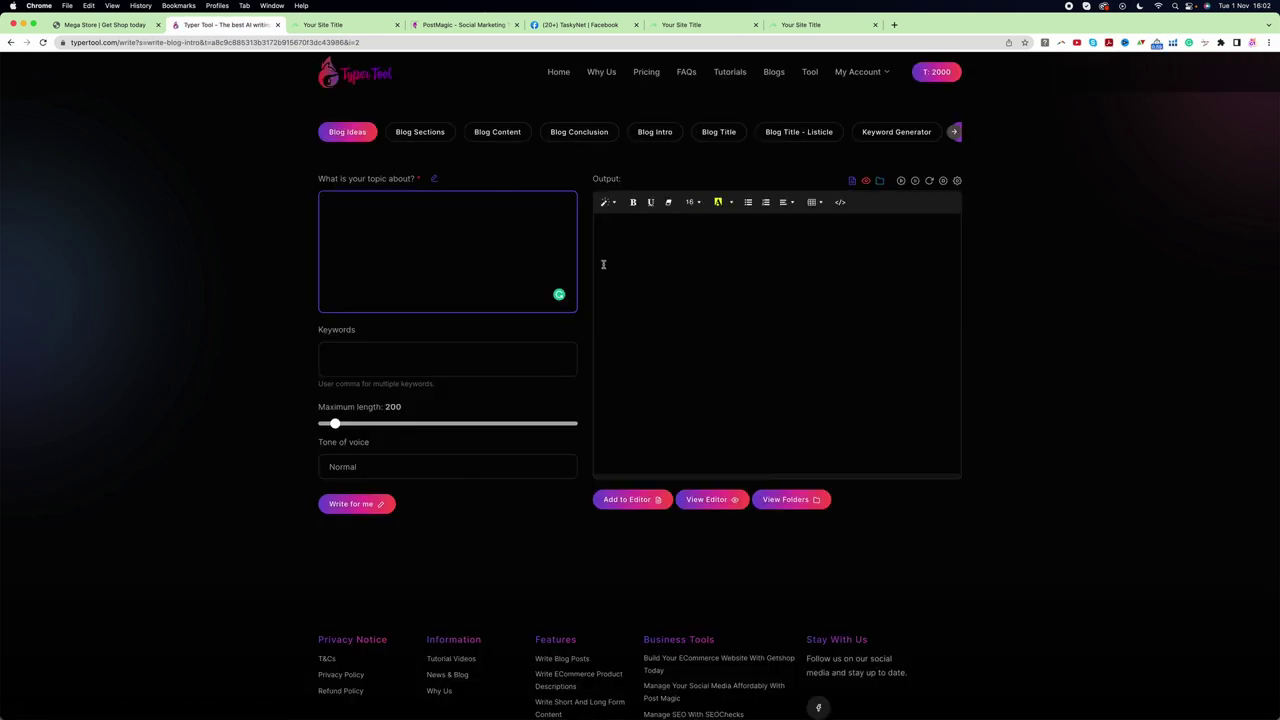
# Step: Open the NIVEA cream's storefront page and copy its name 'NIVEA Soft Moisturising Cream'
pyautogui.click(105, 24)
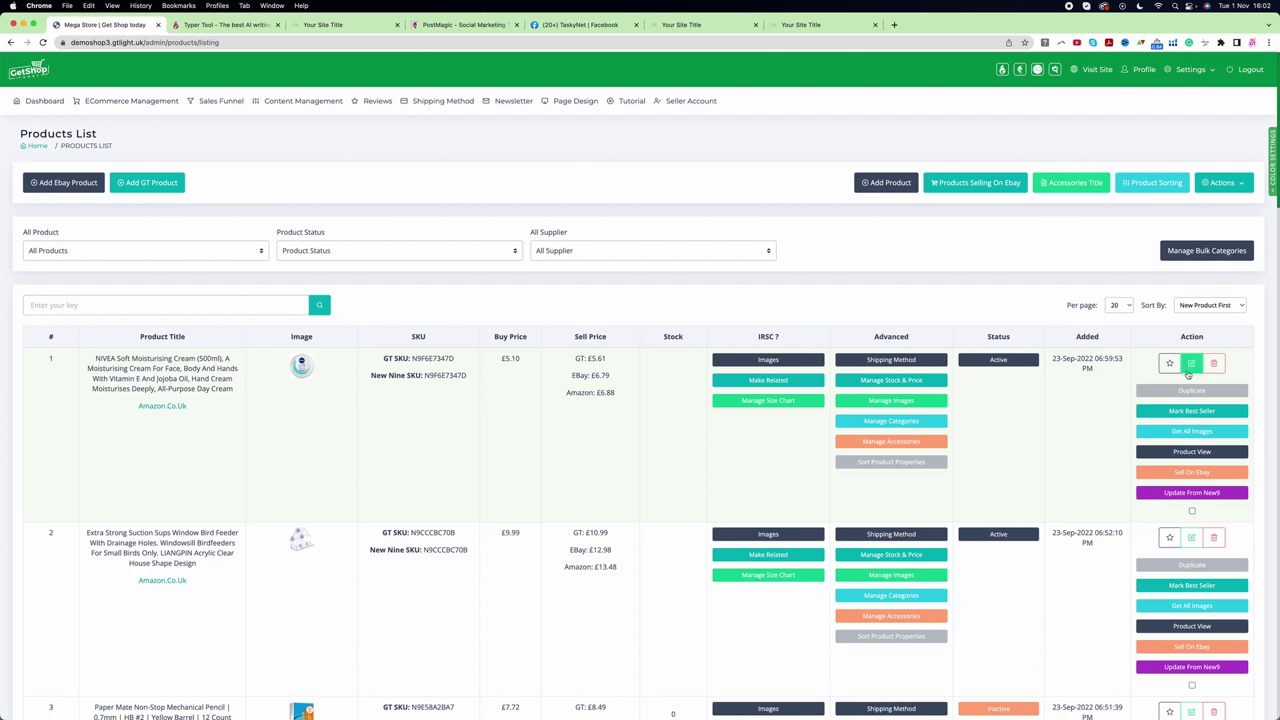
pyautogui.click(1191, 451)
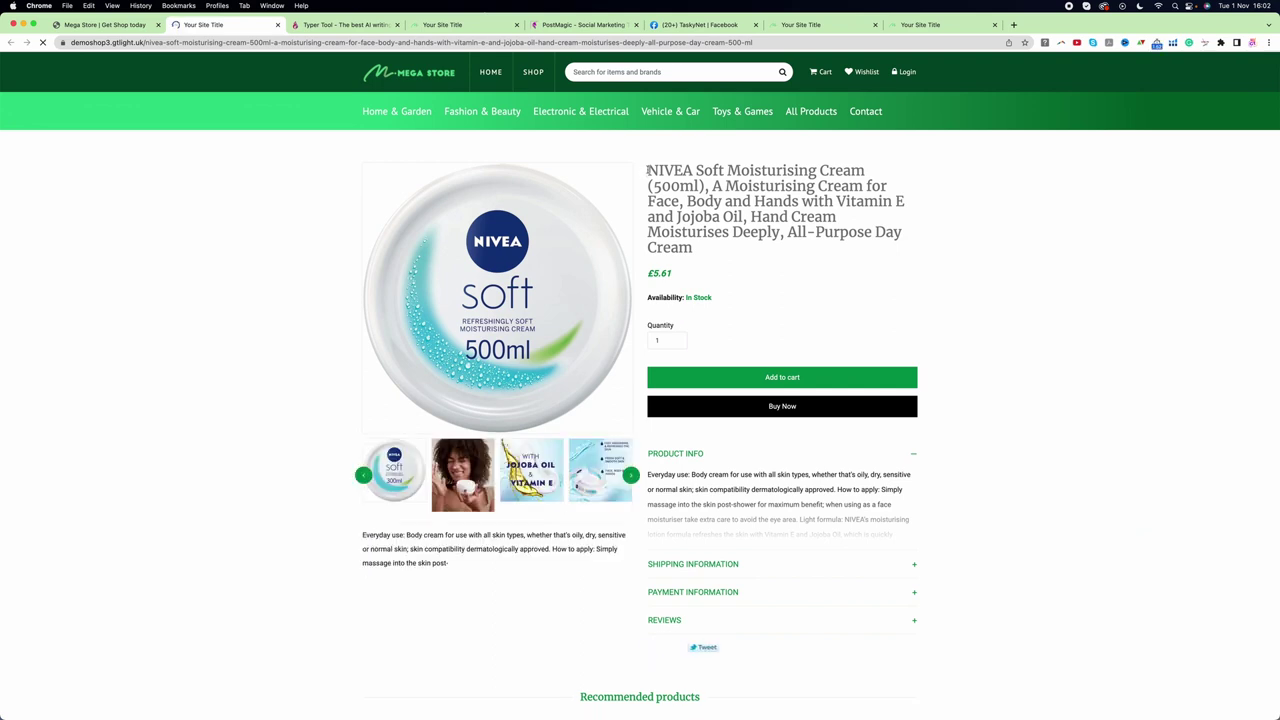
pyautogui.moveTo(648, 170); pyautogui.dragTo(864, 171)
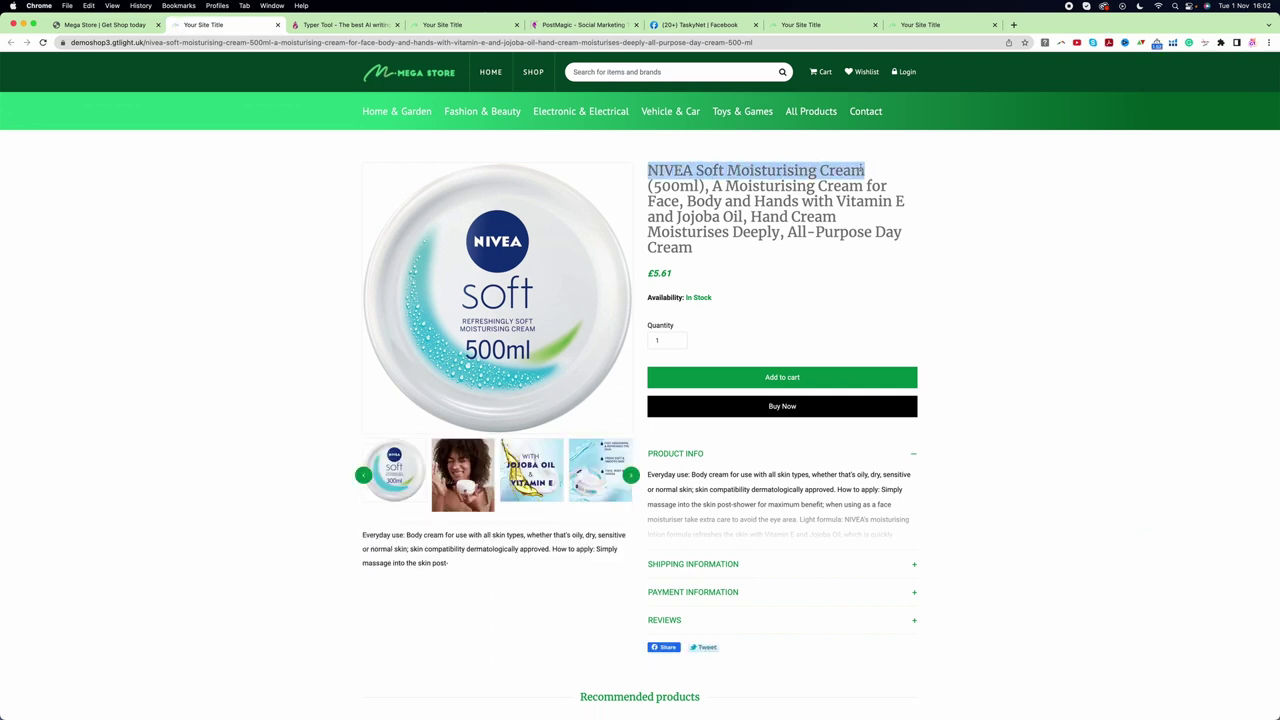
pyautogui.rightClick(831, 171)
pyautogui.click(845, 192)
# Step: Paste 'NIVEA Soft Moisturising Cream' as the Blog Ideas topic and generate four ideas
pyautogui.click(318, 27)
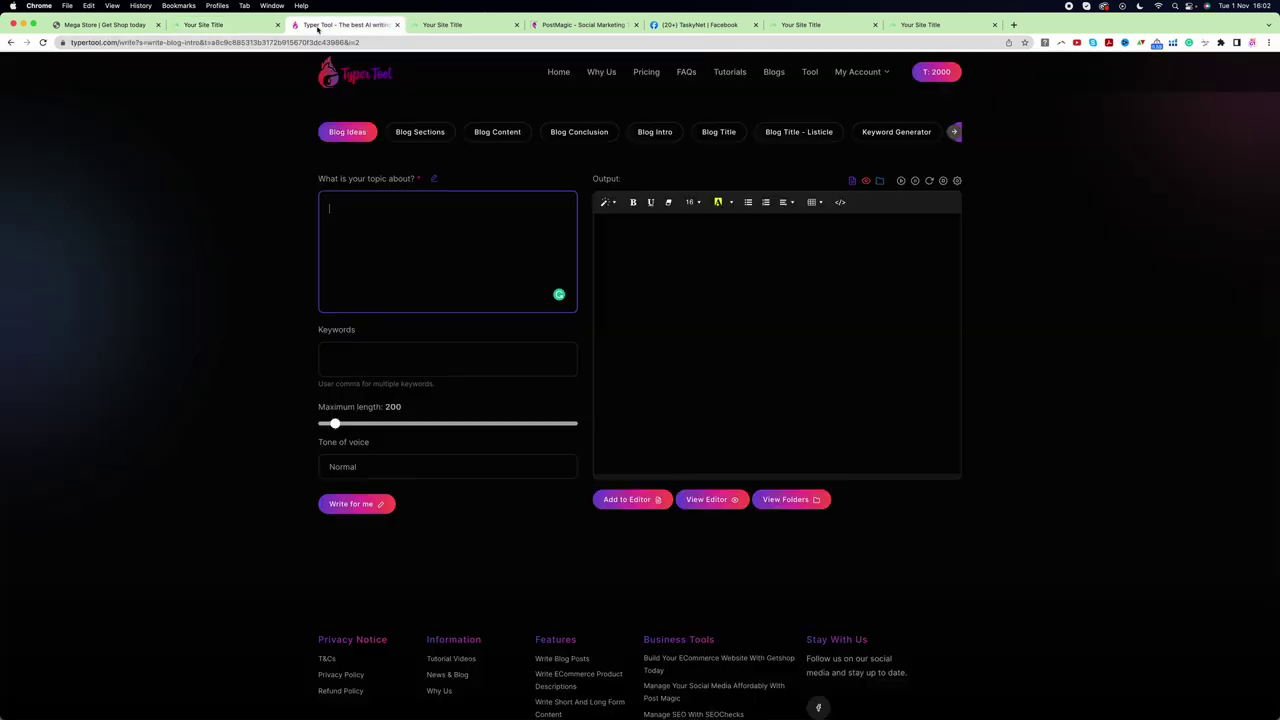
pyautogui.rightClick(368, 220)
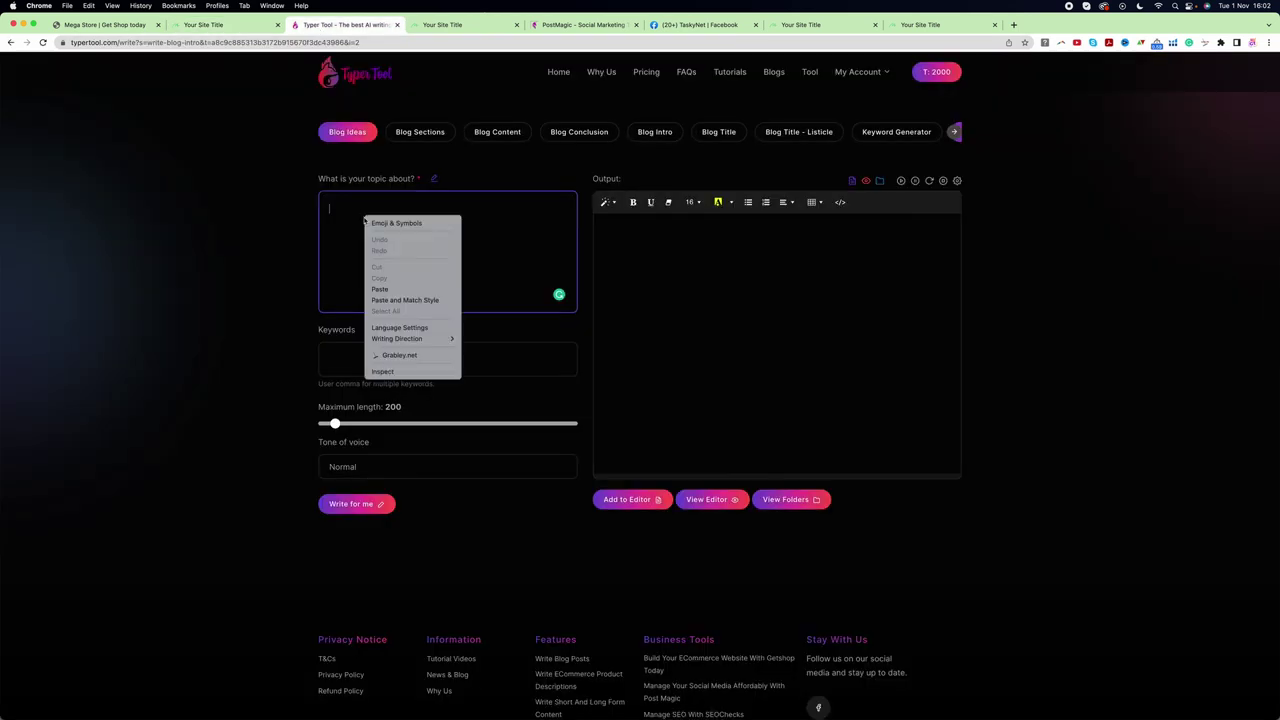
pyautogui.click(390, 291)
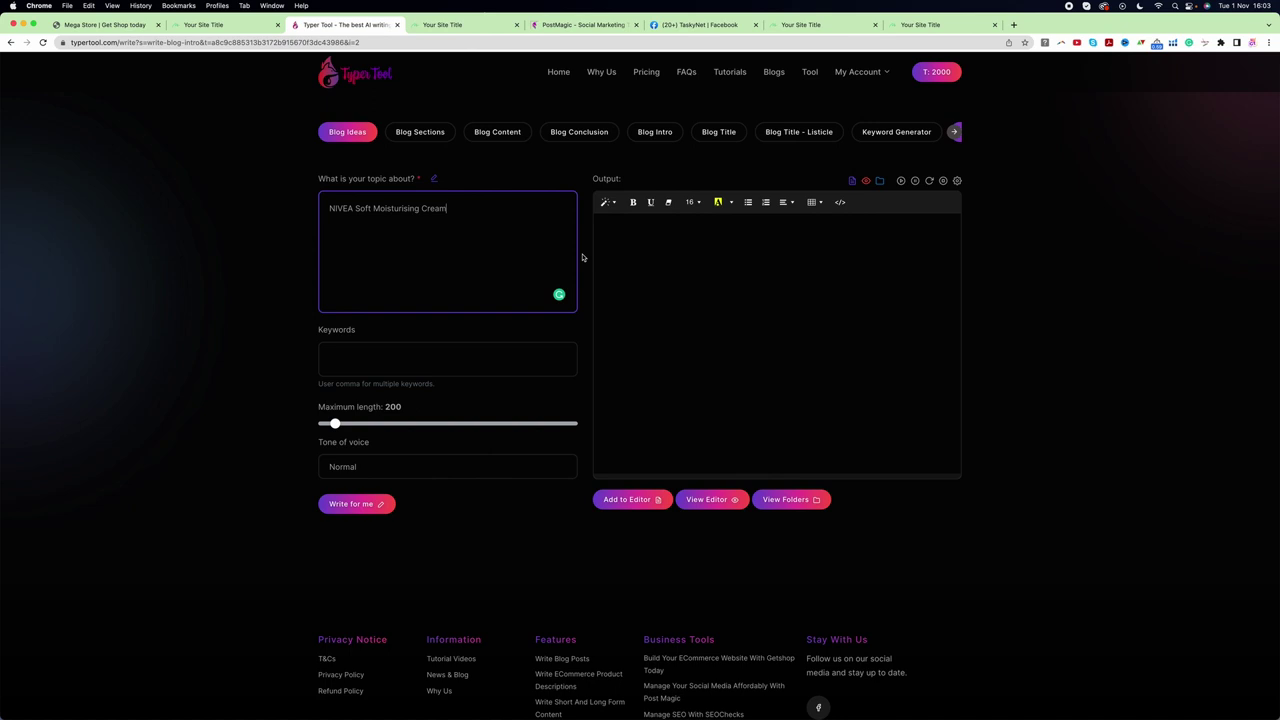
pyautogui.click(362, 510)
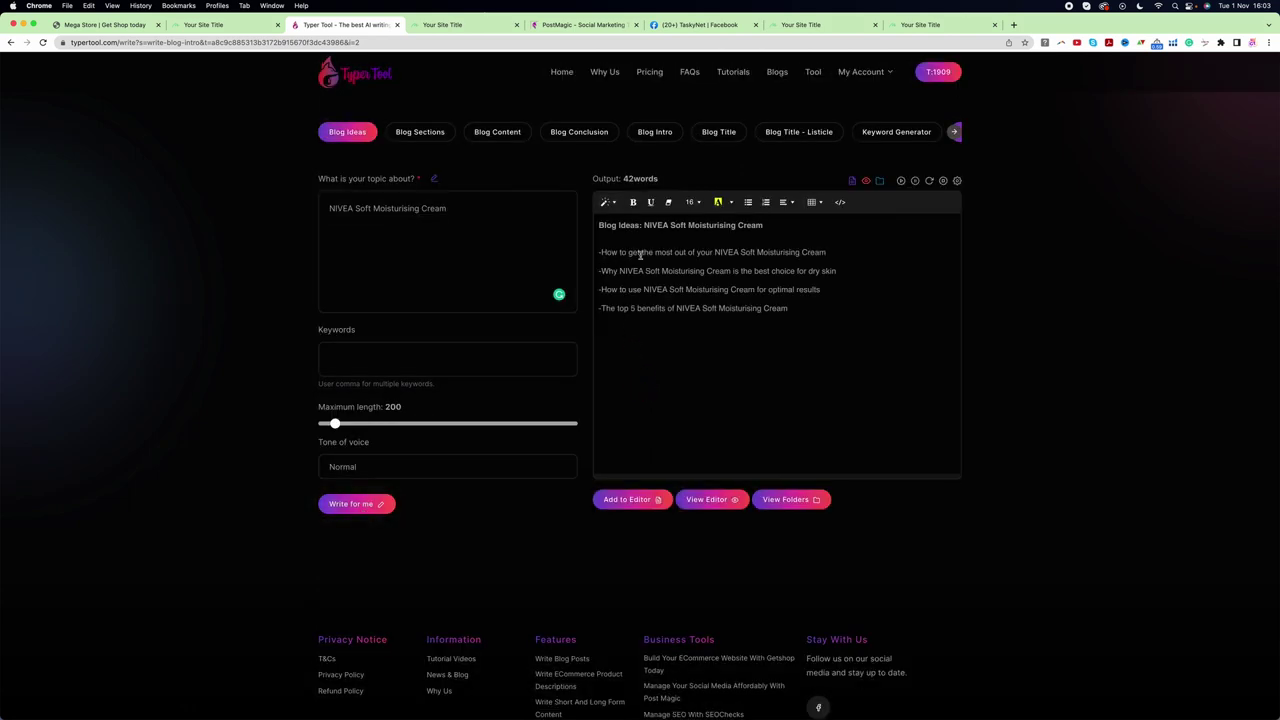
pyautogui.click(661, 318)
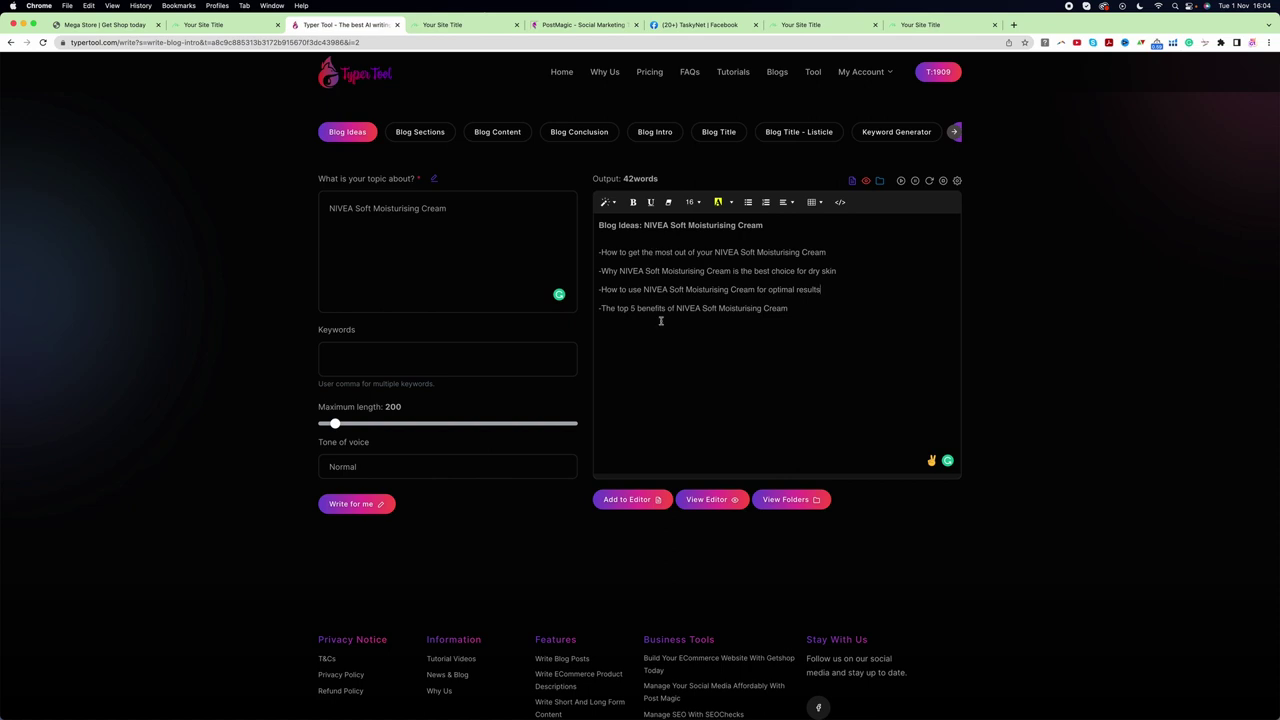
# Step: Save the four NIVEA ideas to the editor and copy the second, dry-skin idea
pyautogui.click(632, 502)
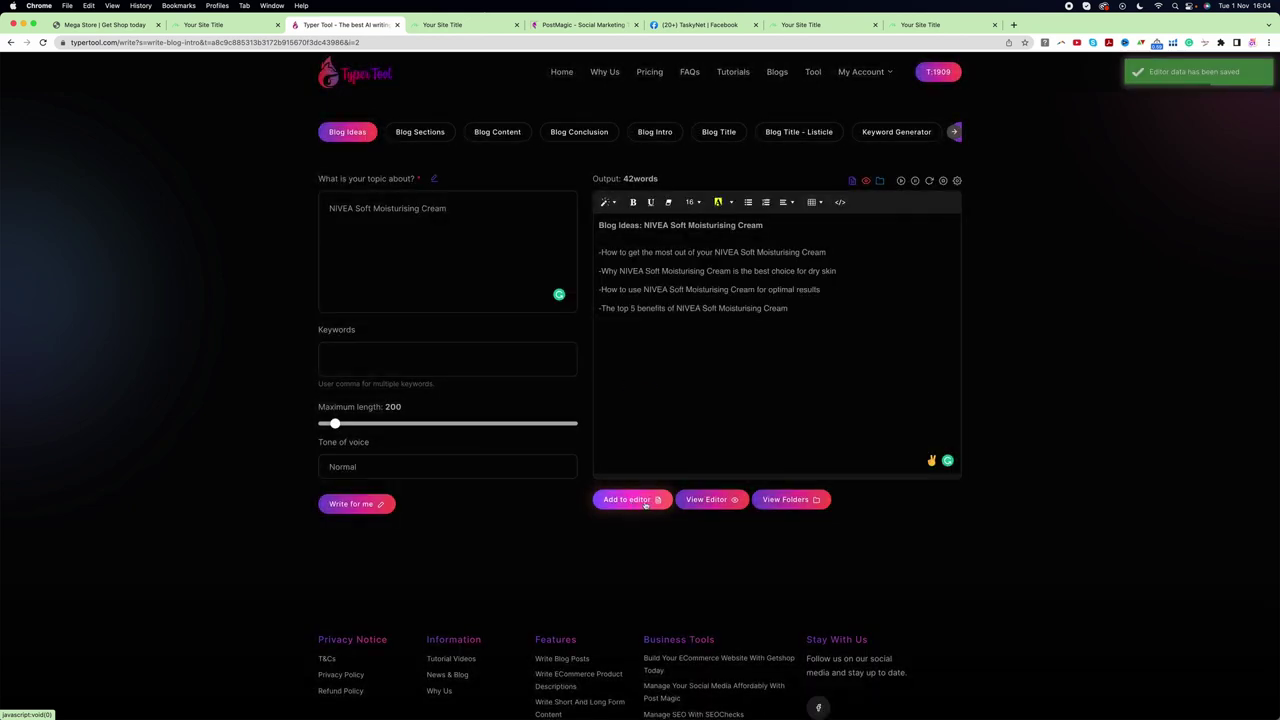
pyautogui.click(718, 502)
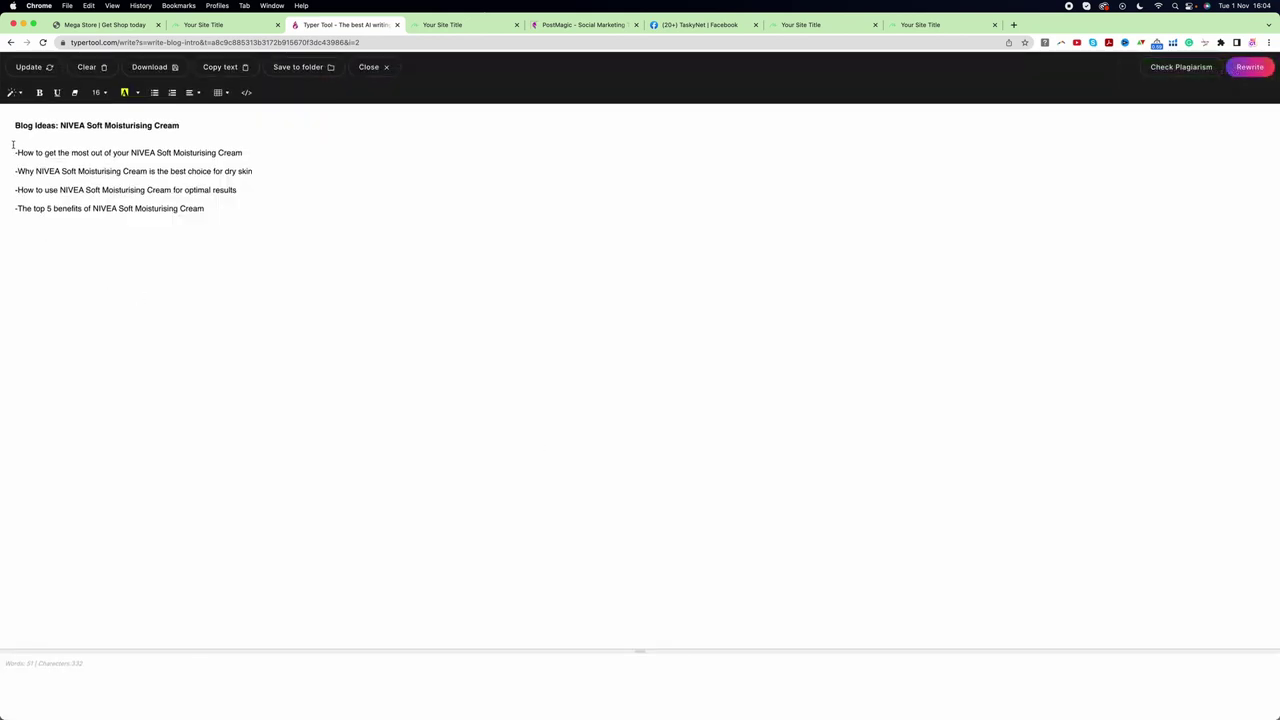
pyautogui.moveTo(14, 151); pyautogui.dragTo(207, 210)
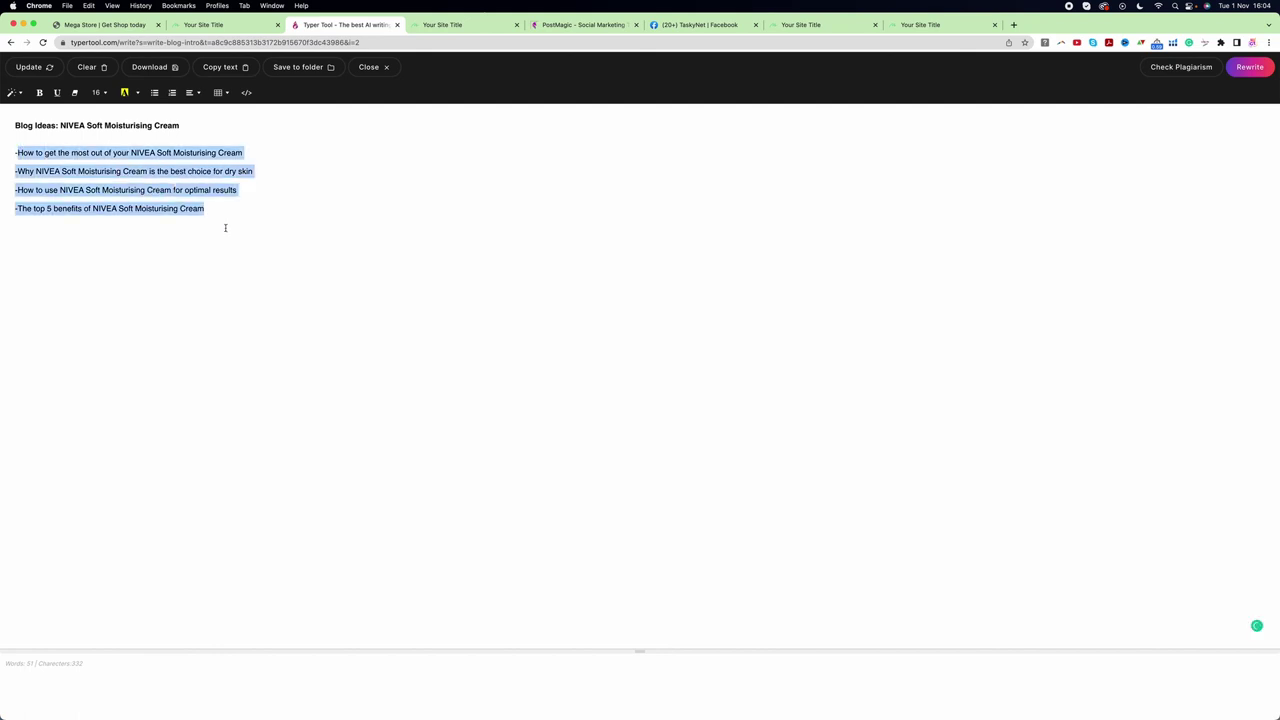
pyautogui.click(121, 226)
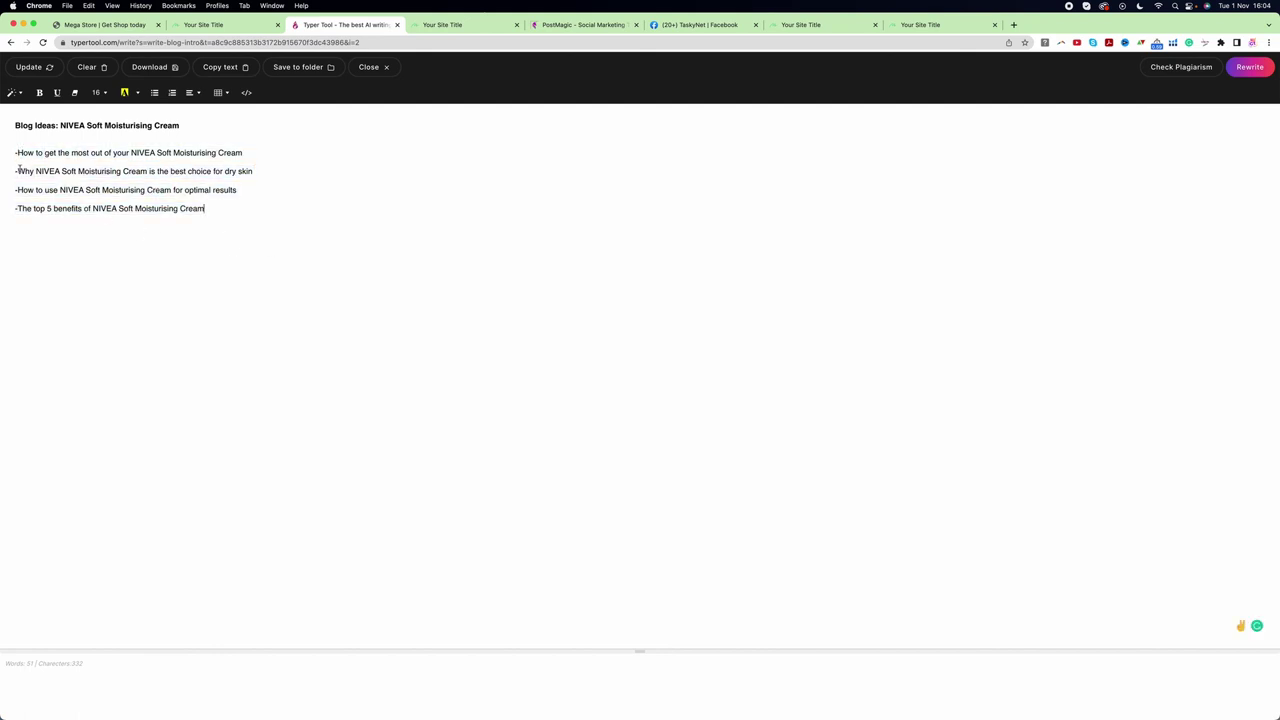
pyautogui.moveTo(18, 171); pyautogui.dragTo(256, 171)
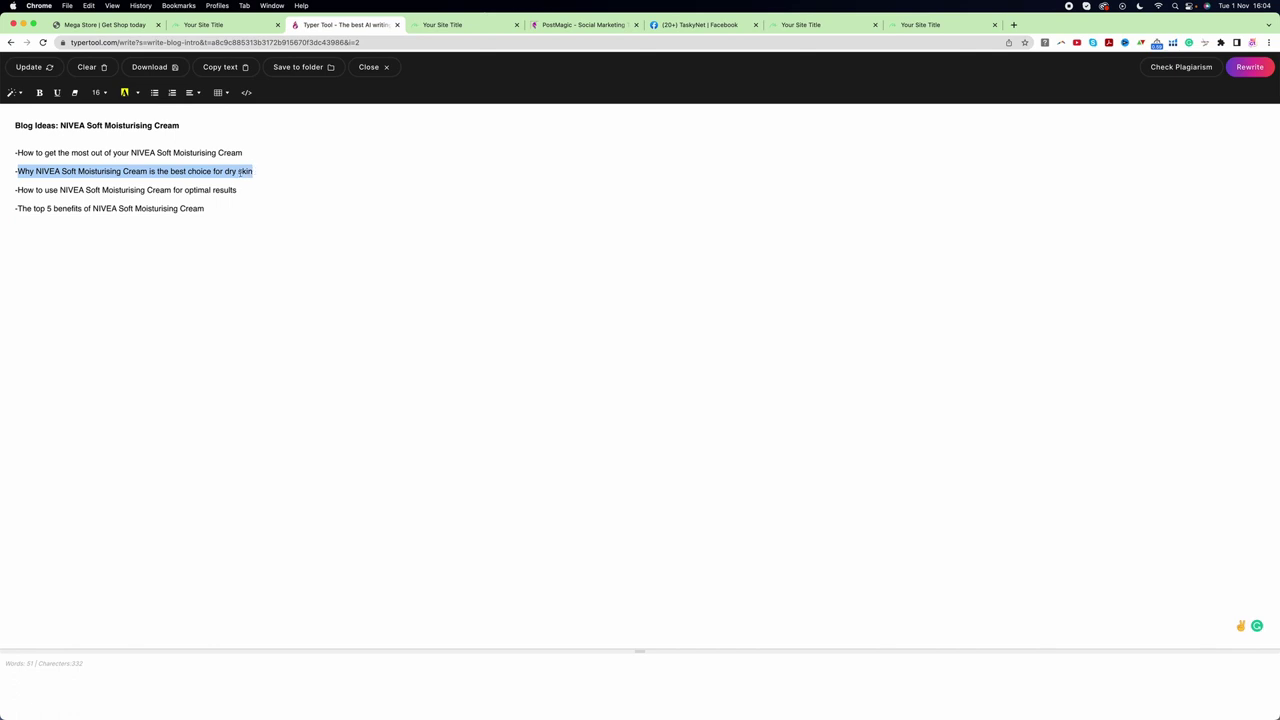
pyautogui.rightClick(240, 171)
pyautogui.click(280, 251)
pyautogui.click(372, 70)
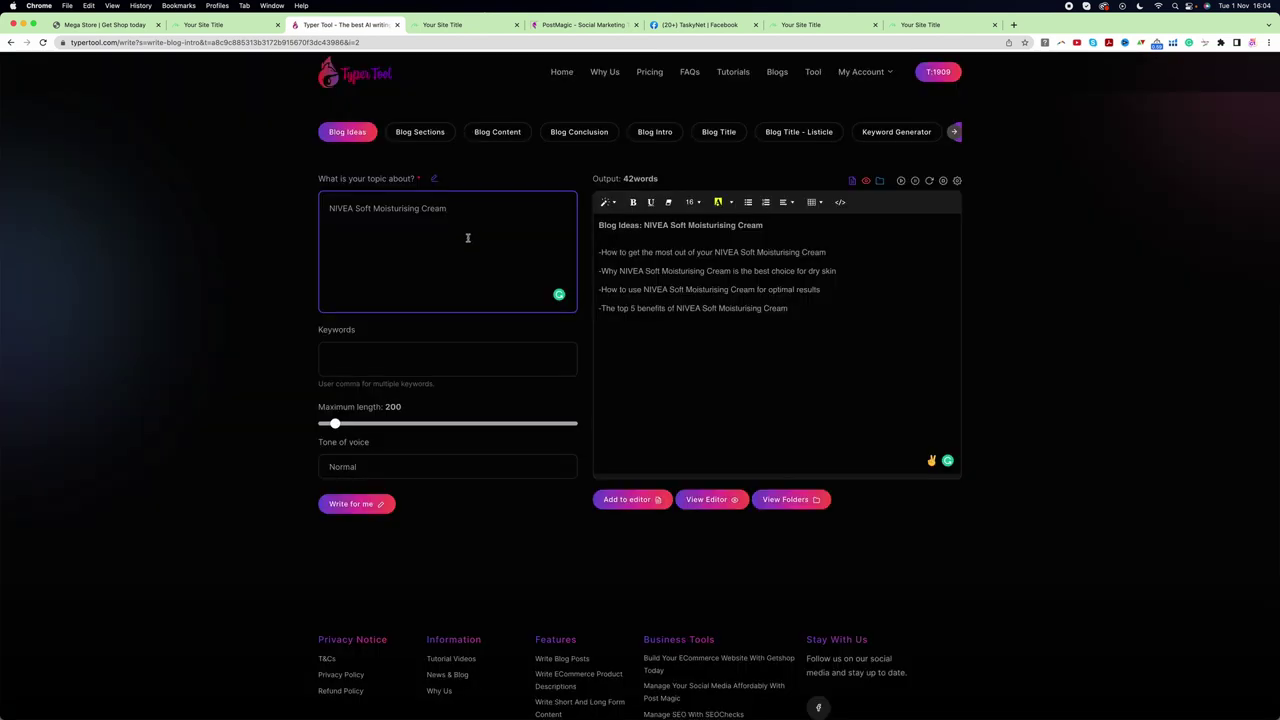
# Step: Generate Blog Sections for the pasted NIVEA dry-skin topic and add them to the editor
pyautogui.click(419, 141)
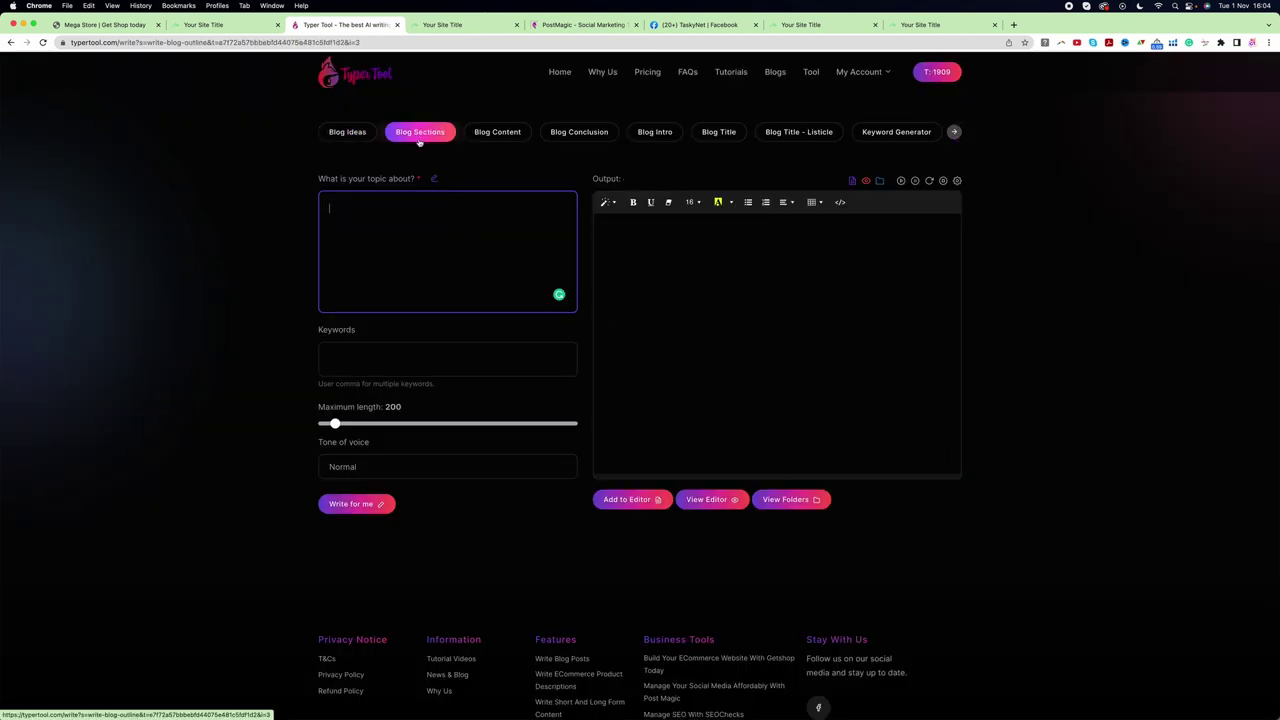
pyautogui.rightClick(363, 214)
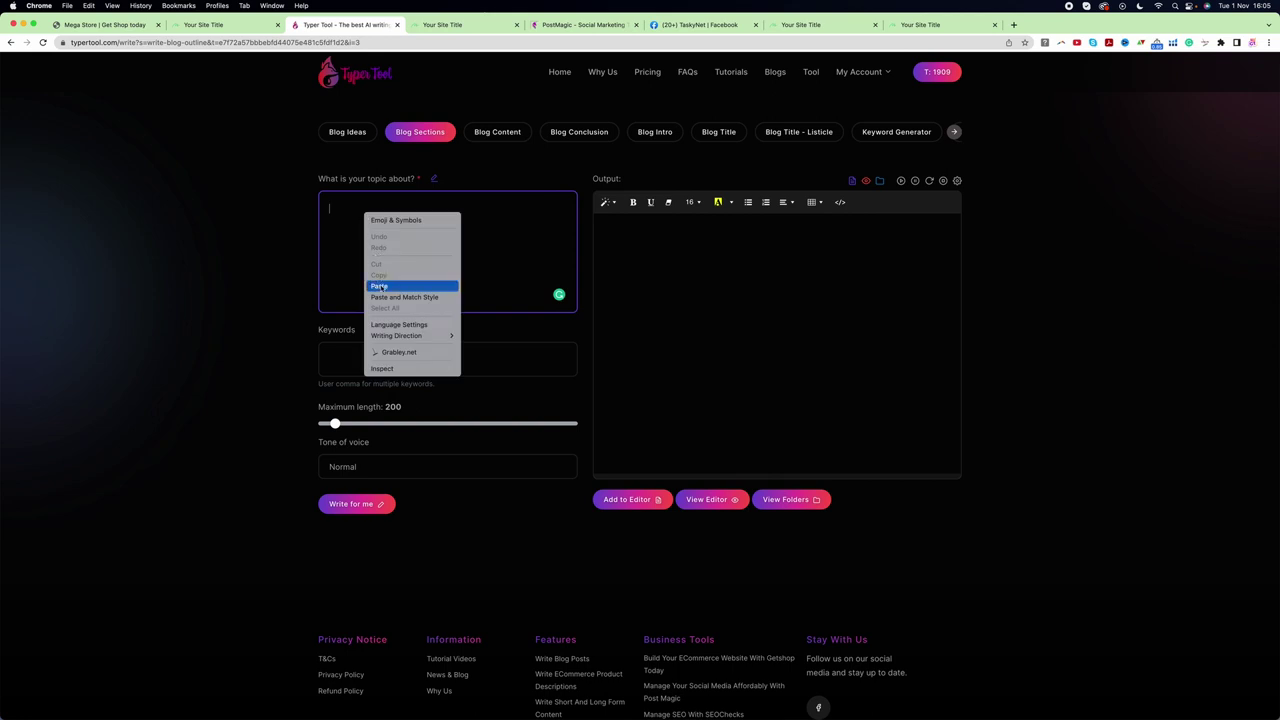
pyautogui.click(391, 285)
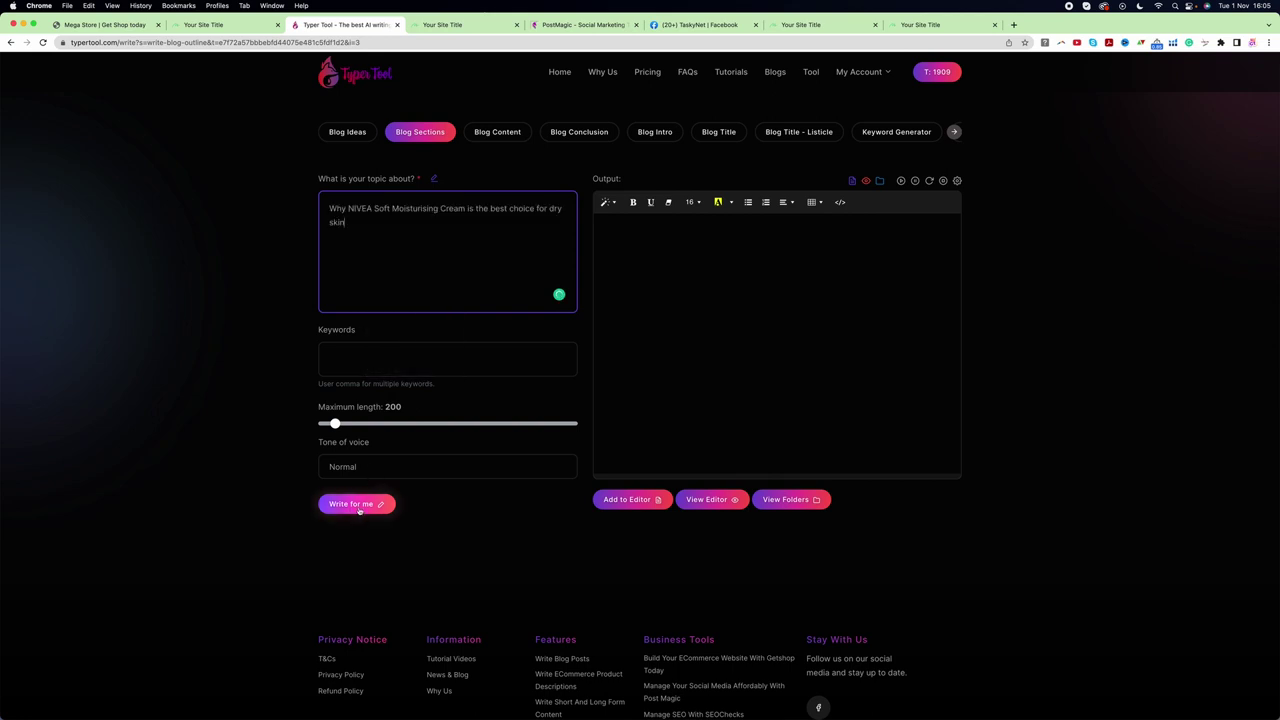
pyautogui.click(357, 504)
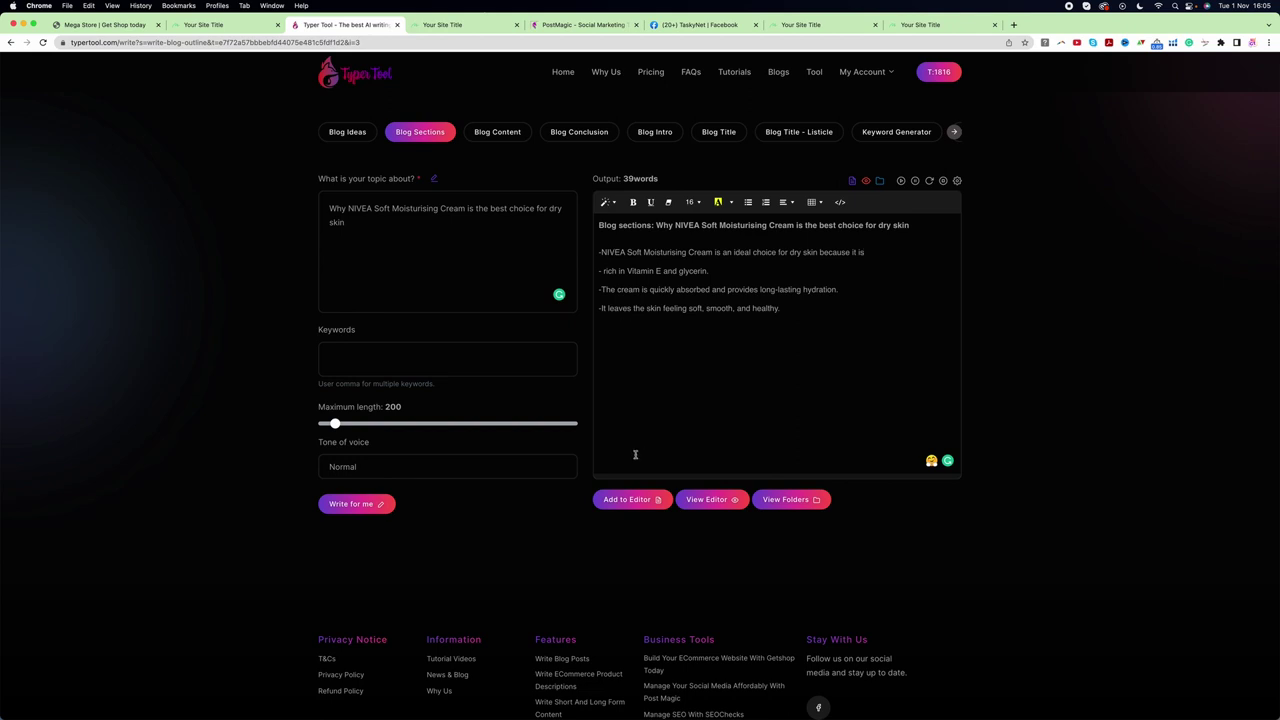
pyautogui.click(633, 505)
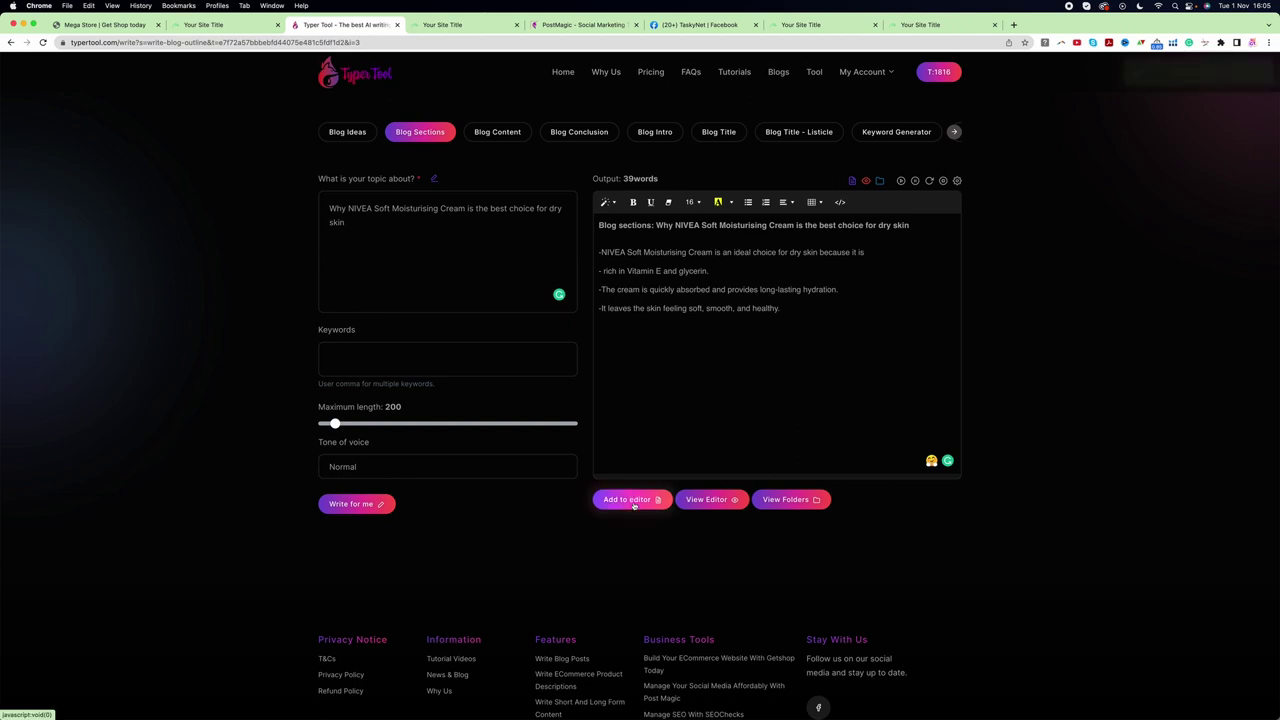
# Step: Copy the generated sections' heading from the full editor document
pyautogui.click(713, 500)
pyautogui.moveTo(281, 254); pyautogui.dragTo(328, 228)
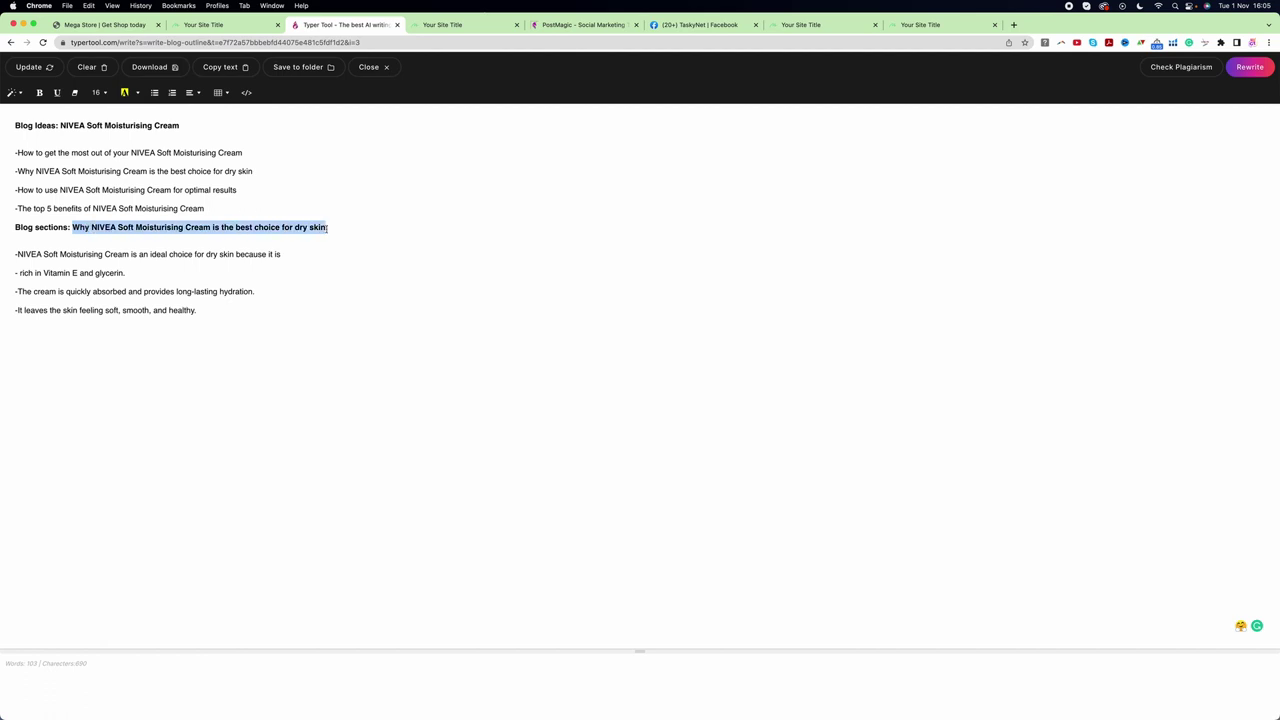
pyautogui.rightClick(307, 228)
pyautogui.click(337, 310)
pyautogui.click(370, 70)
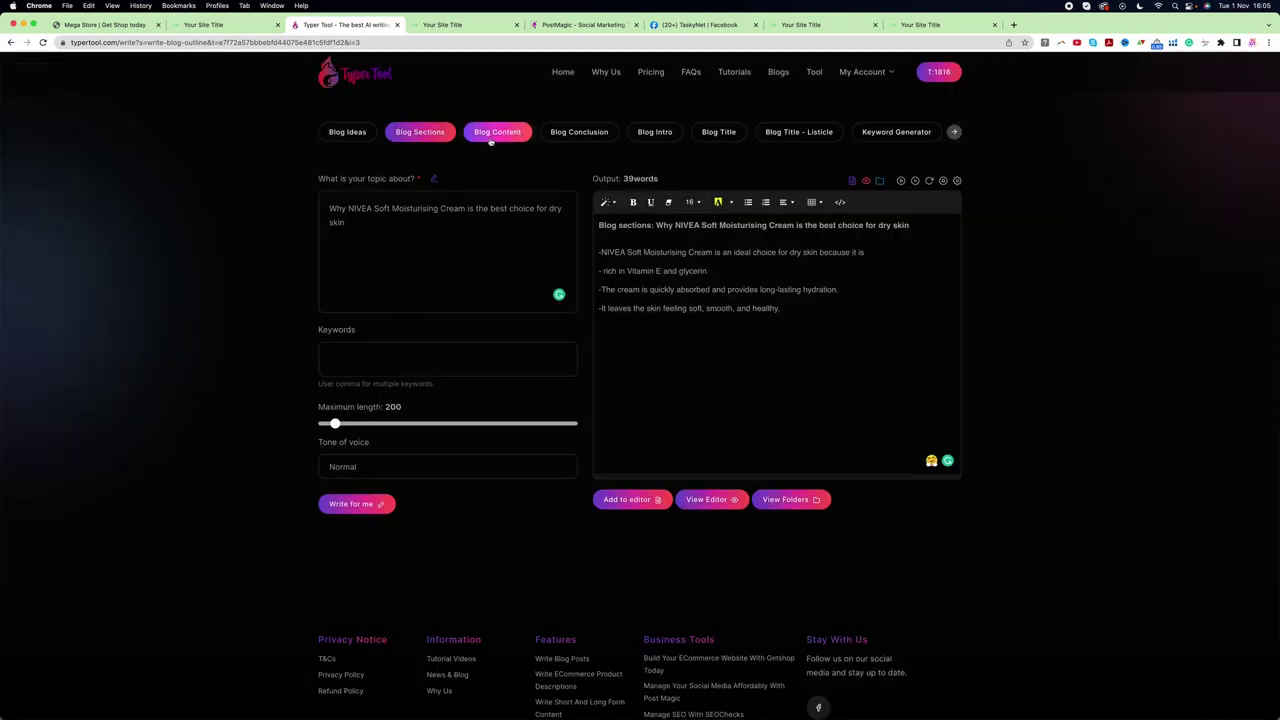
# Step: Paste the copied NIVEA dry-skin heading as the Blog Content topic
pyautogui.click(495, 138)
pyautogui.rightClick(372, 213)
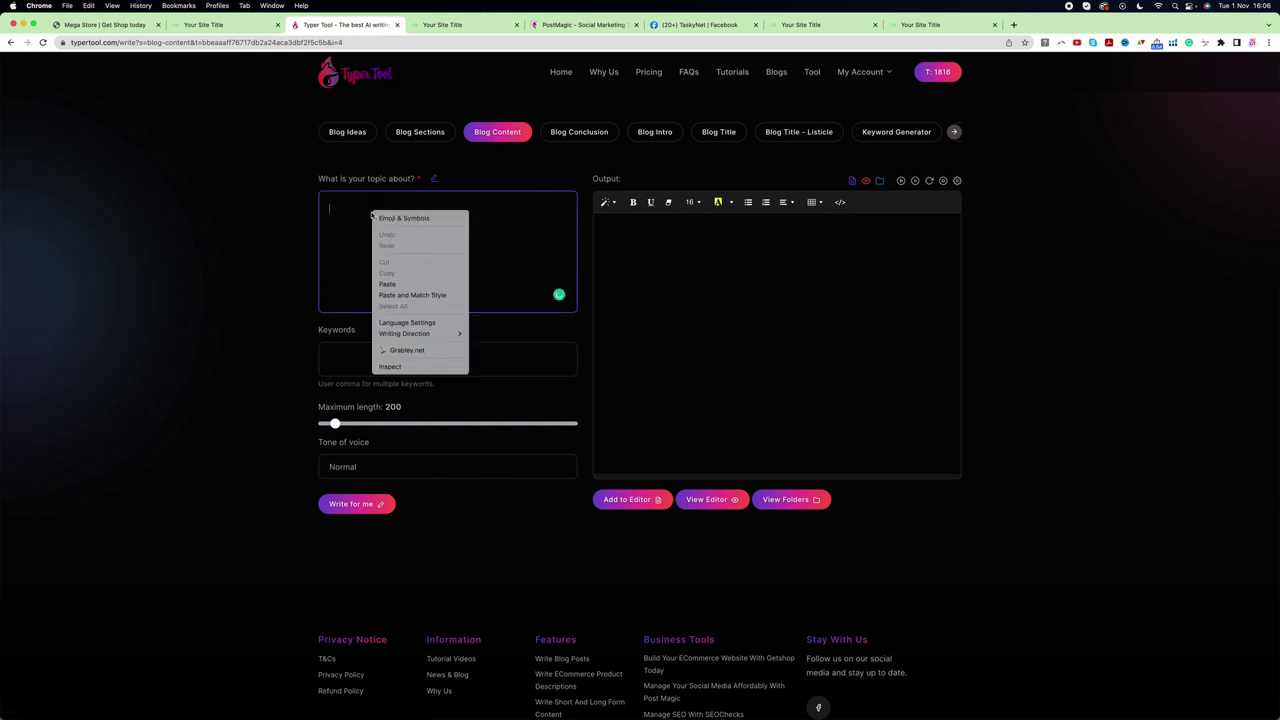
pyautogui.click(387, 284)
pyautogui.click(337, 355)
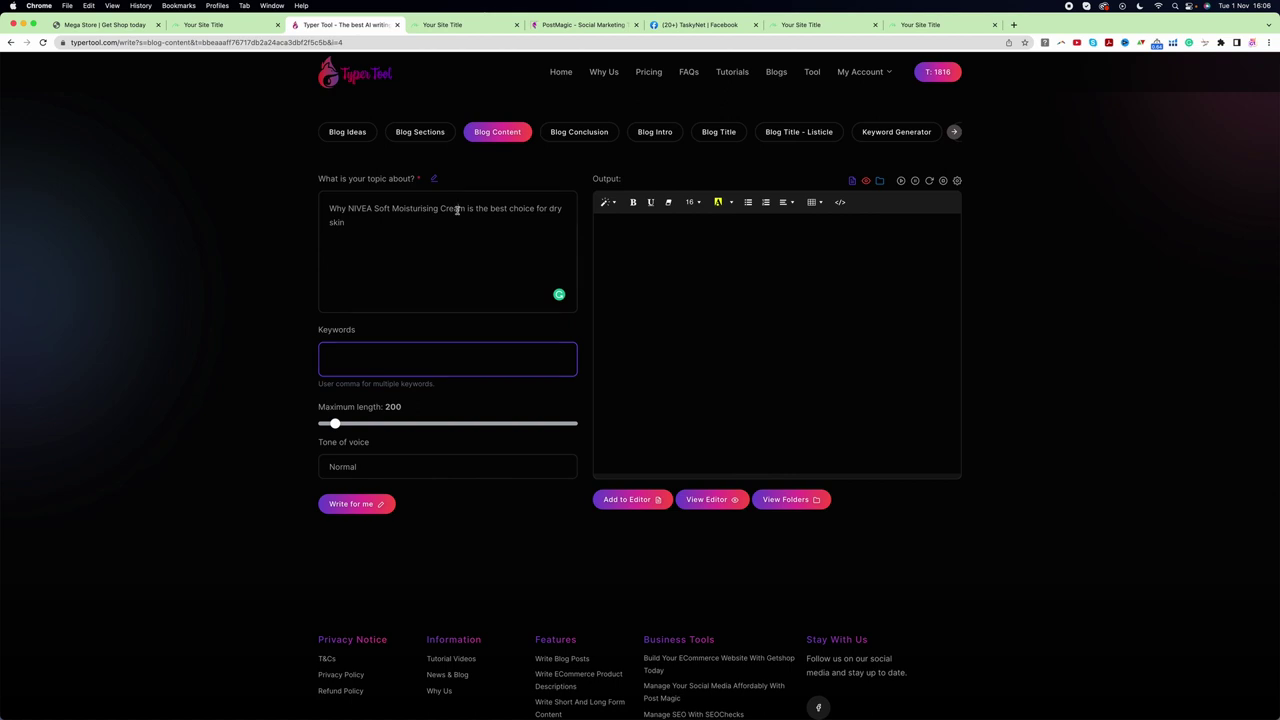
pyautogui.moveTo(457, 209); pyautogui.dragTo(531, 210)
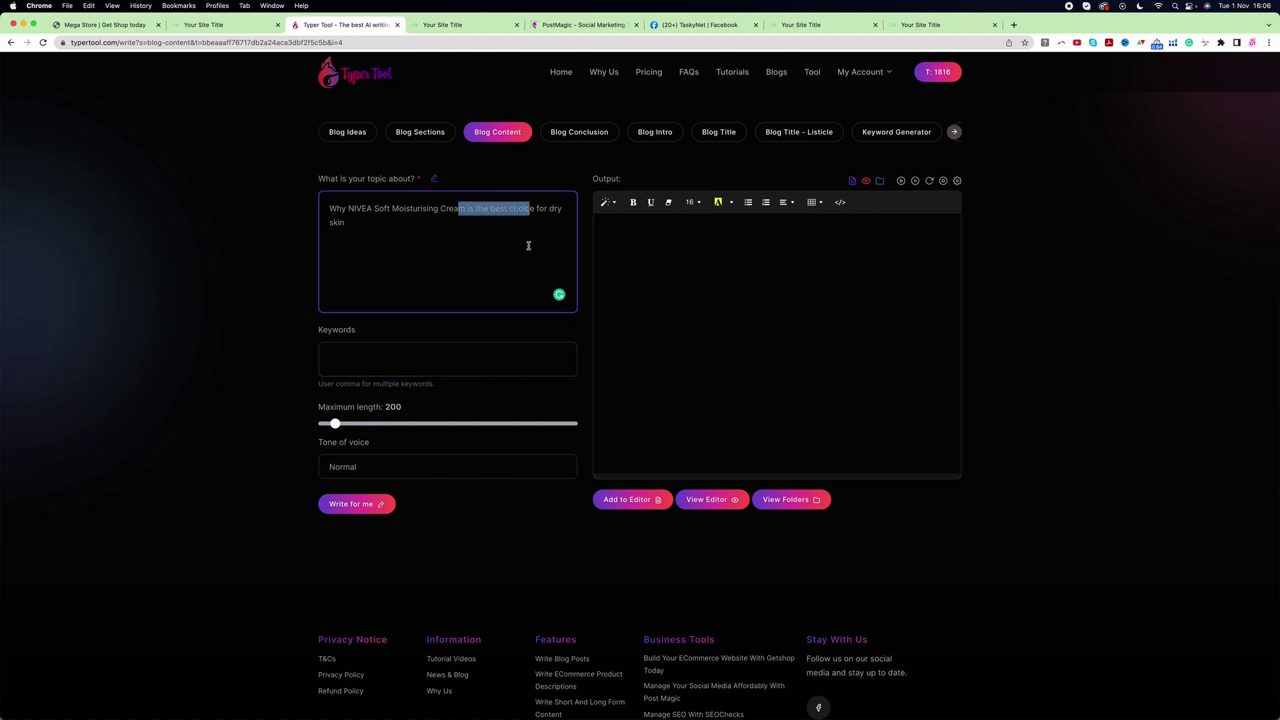
pyautogui.click(345, 408)
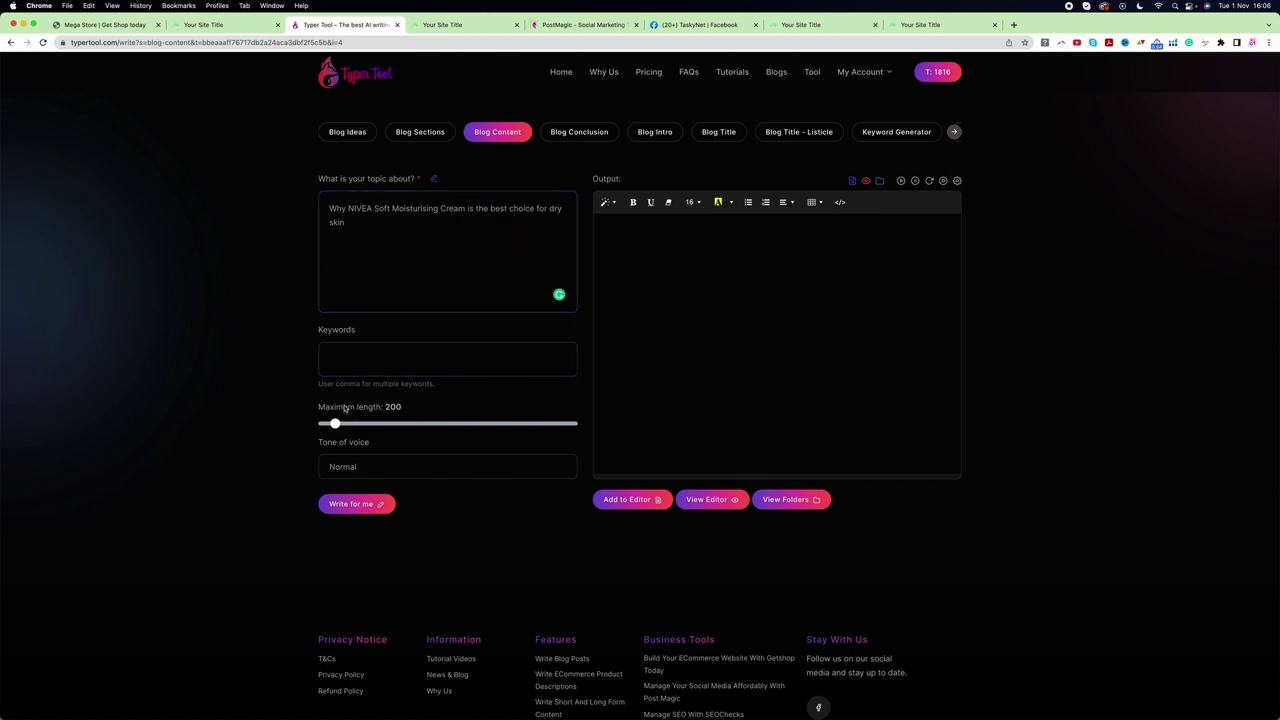
pyautogui.moveTo(357, 409); pyautogui.dragTo(408, 410)
pyautogui.click(413, 411)
# Step: Set maximum length to 314 and keep the tone of voice at Normal
pyautogui.moveTo(336, 424); pyautogui.dragTo(342, 424)
pyautogui.click(366, 468)
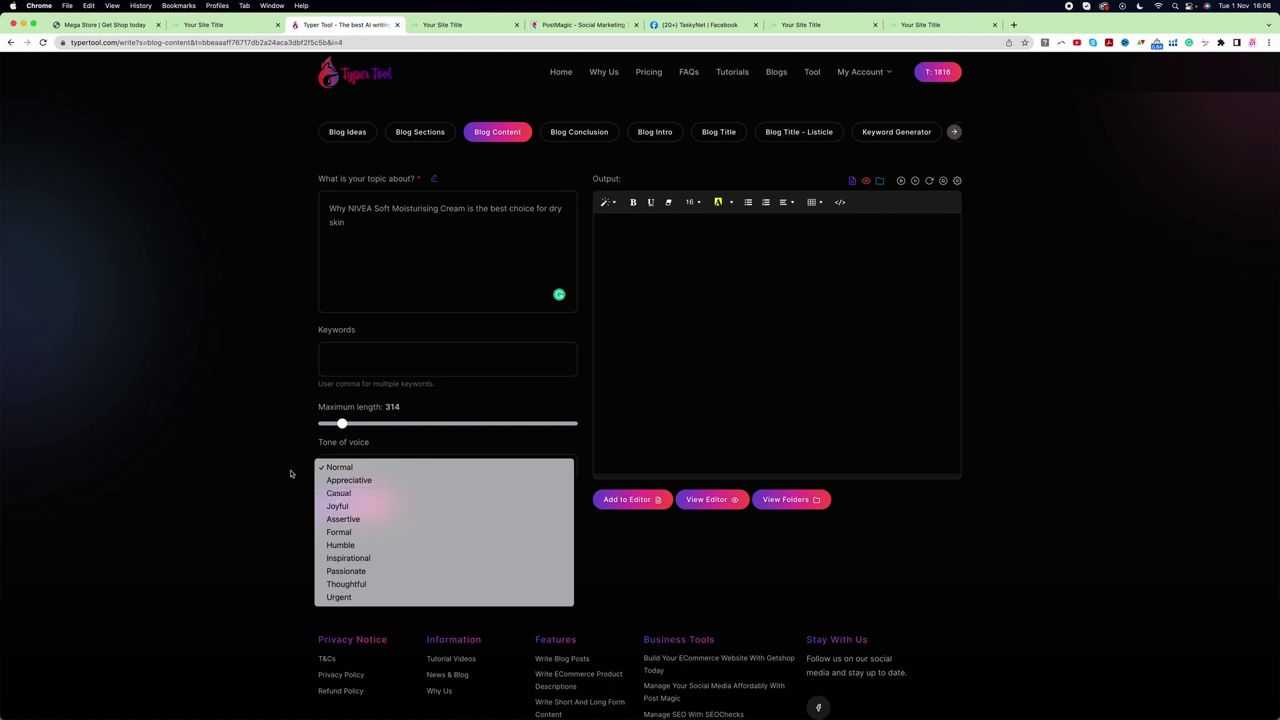
pyautogui.click(246, 478)
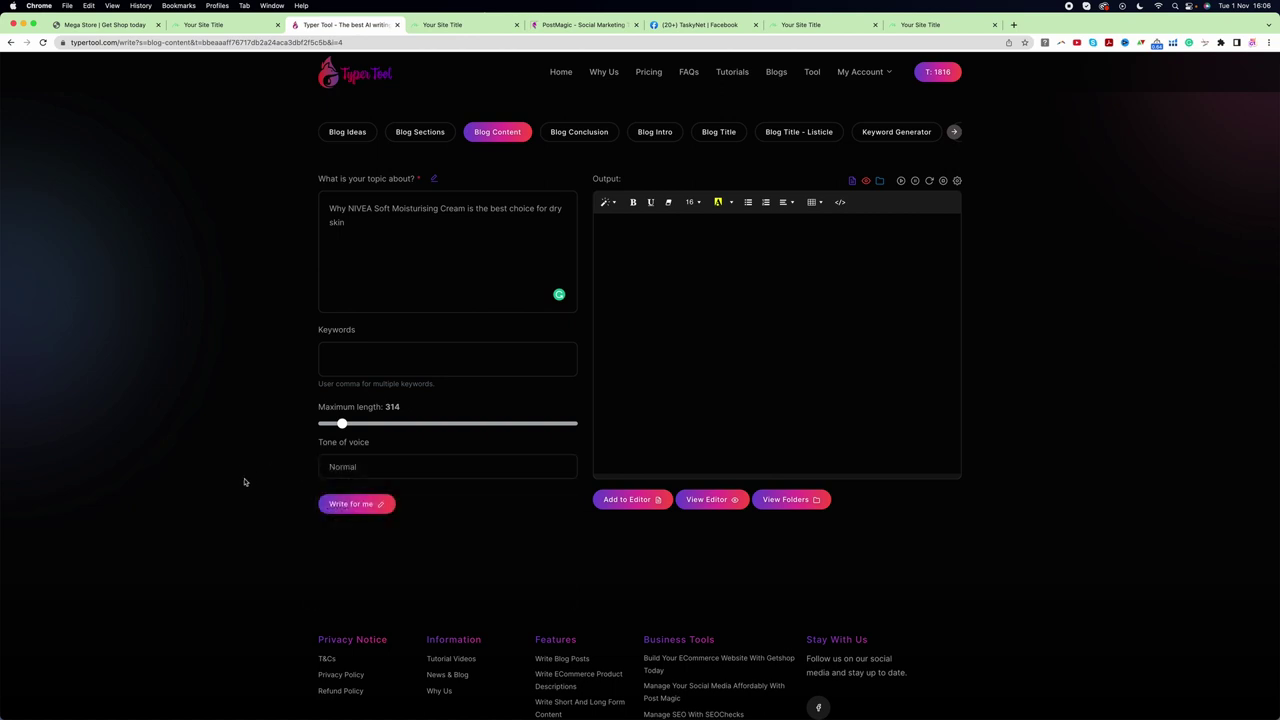
# Step: Generate the 62-word NIVEA dry-skin paragraph, review it, and save it to the editor
pyautogui.click(366, 508)
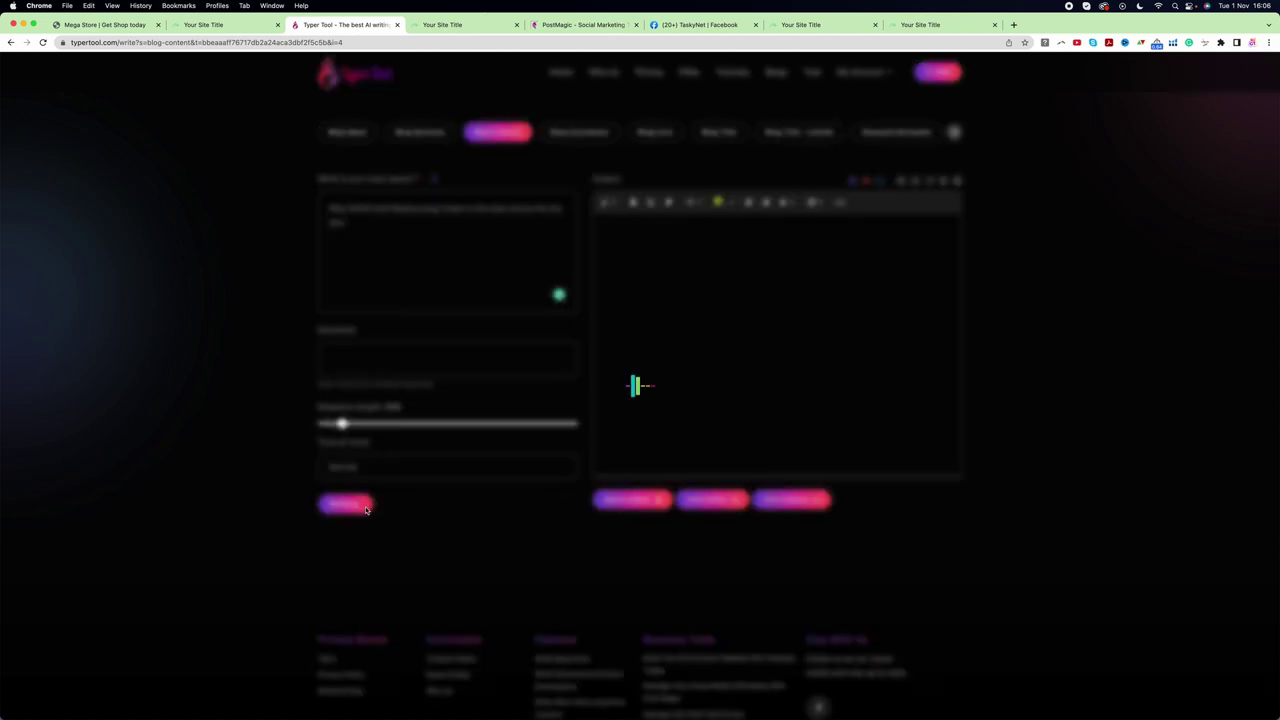
pyautogui.moveTo(655, 227); pyautogui.dragTo(910, 230)
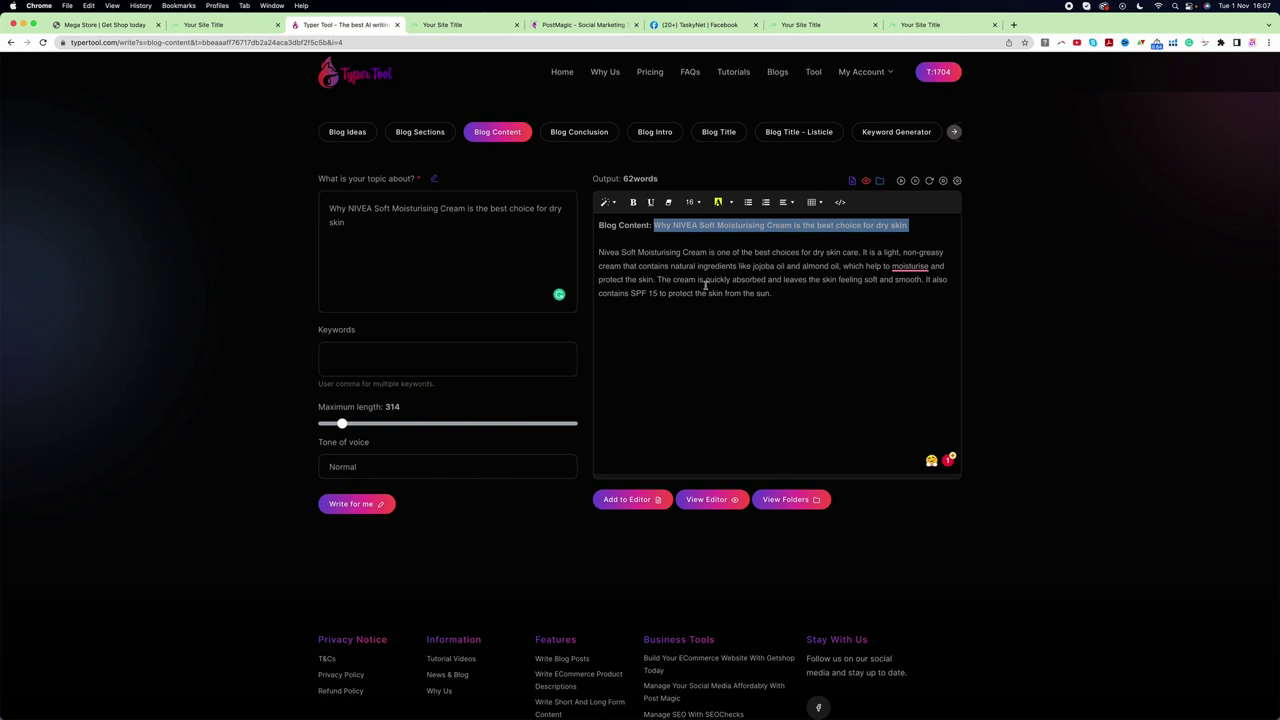
pyautogui.moveTo(776, 296); pyautogui.dragTo(594, 257)
pyautogui.click(785, 297)
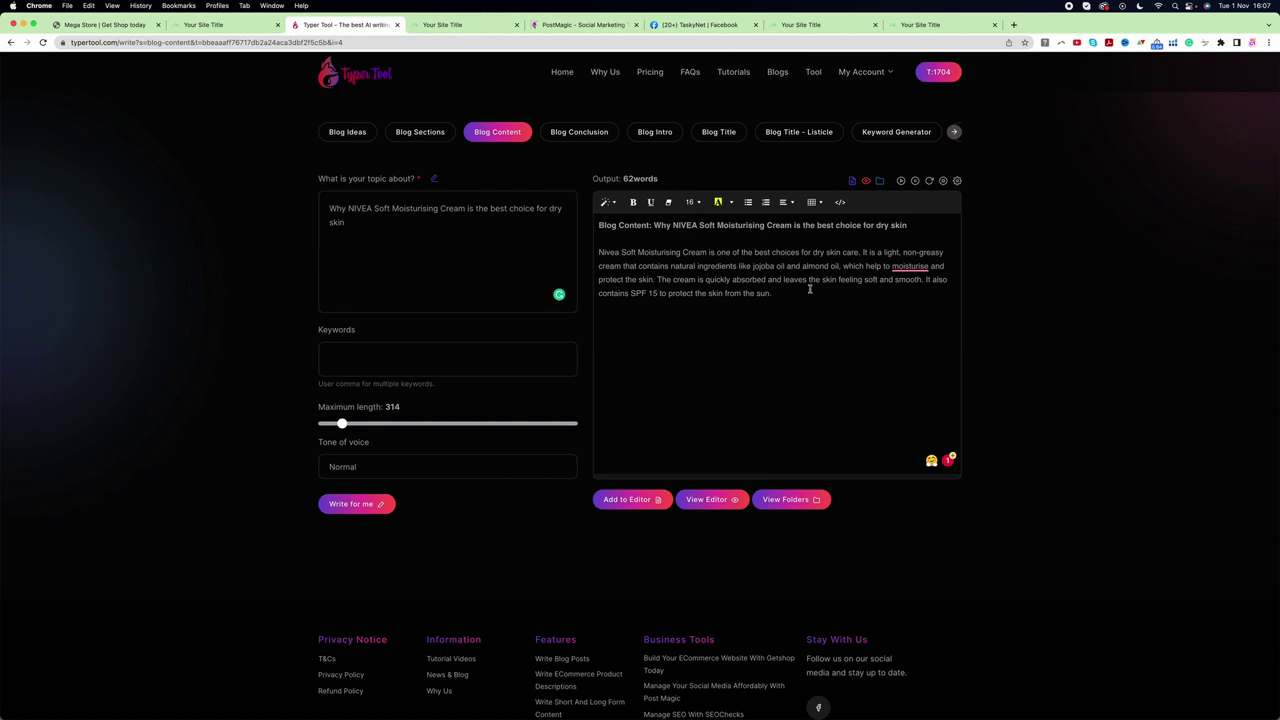
pyautogui.click(630, 505)
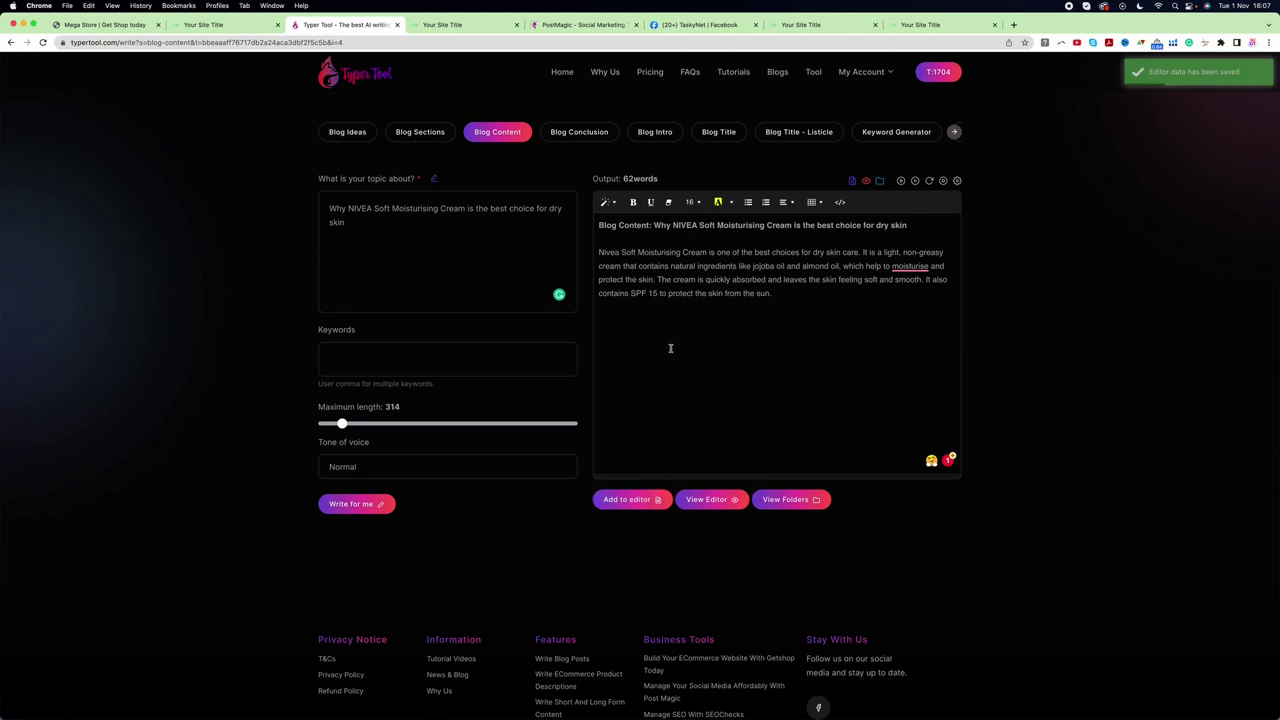
pyautogui.click(706, 502)
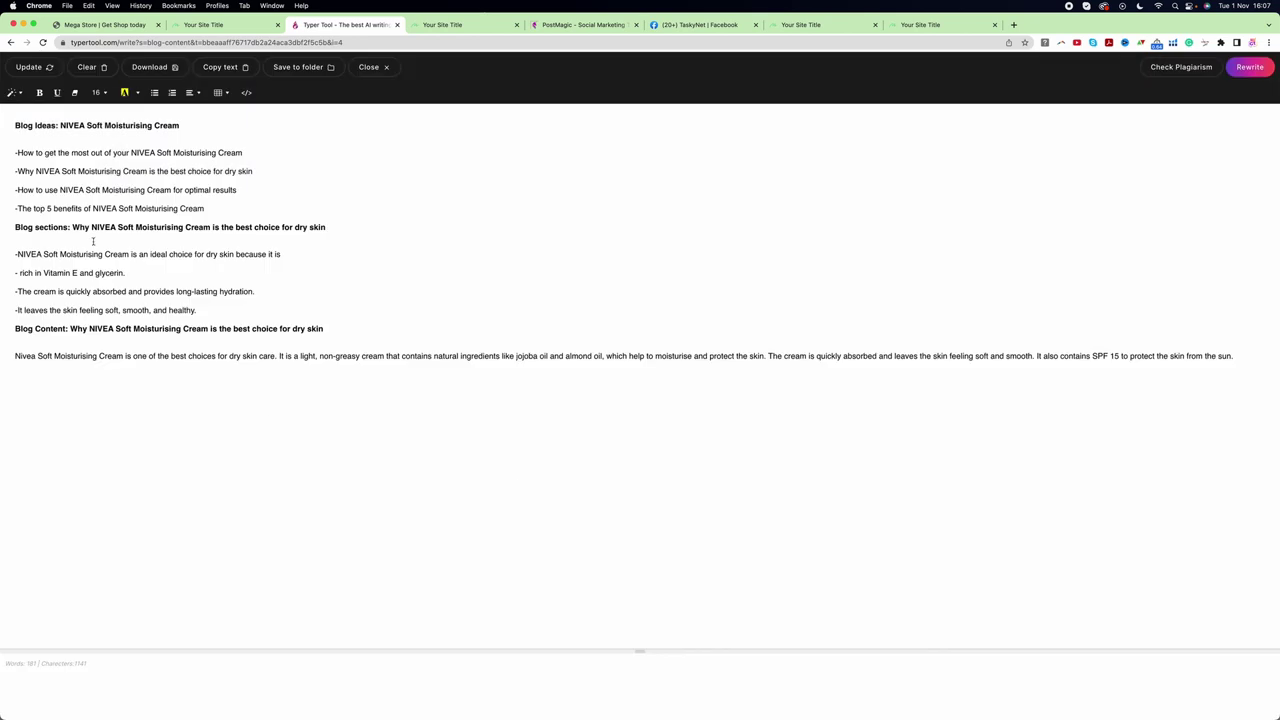
# Step: Copy the first section point line from the editor document
pyautogui.moveTo(73, 227); pyautogui.dragTo(363, 234)
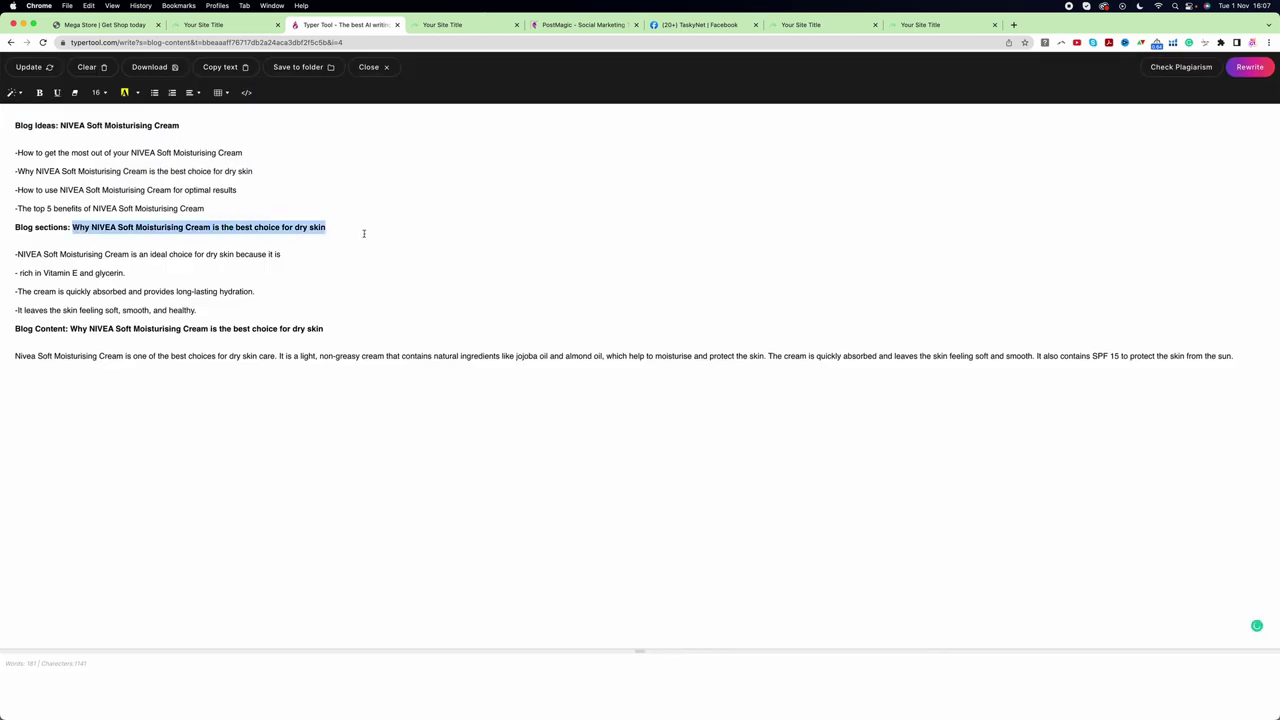
pyautogui.moveTo(18, 254); pyautogui.dragTo(284, 258)
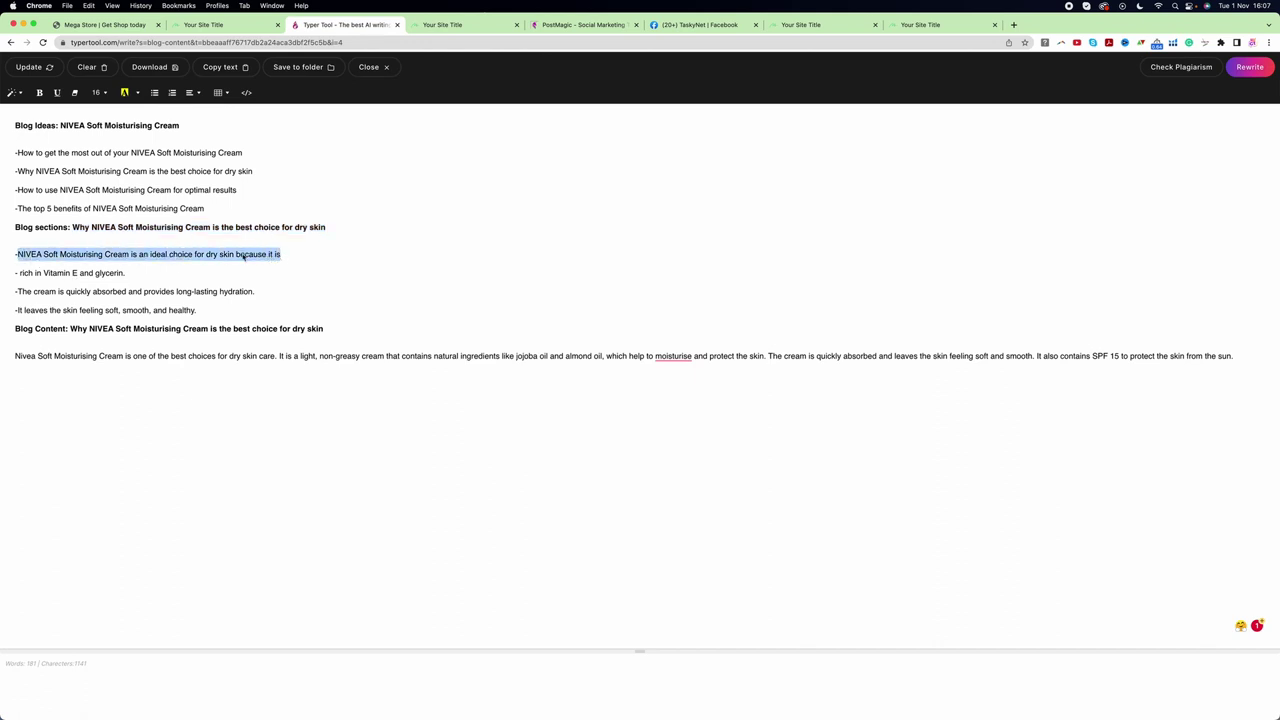
pyautogui.rightClick(243, 256)
pyautogui.click(300, 330)
pyautogui.click(369, 67)
# Step: Replace the topic with that line, generate content, accept the "skin's" fix, and save it
pyautogui.click(459, 259)
pyautogui.press('super+a')
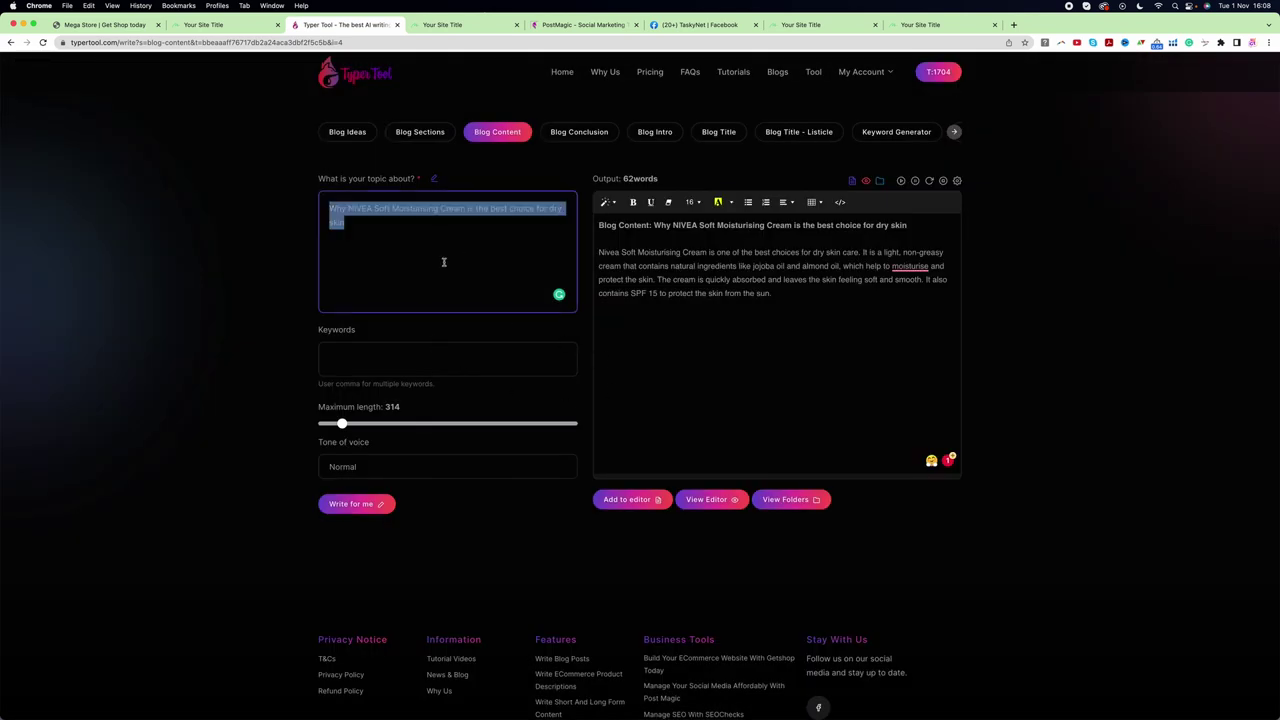
pyautogui.press('BackSpace')
pyautogui.press('super+v')
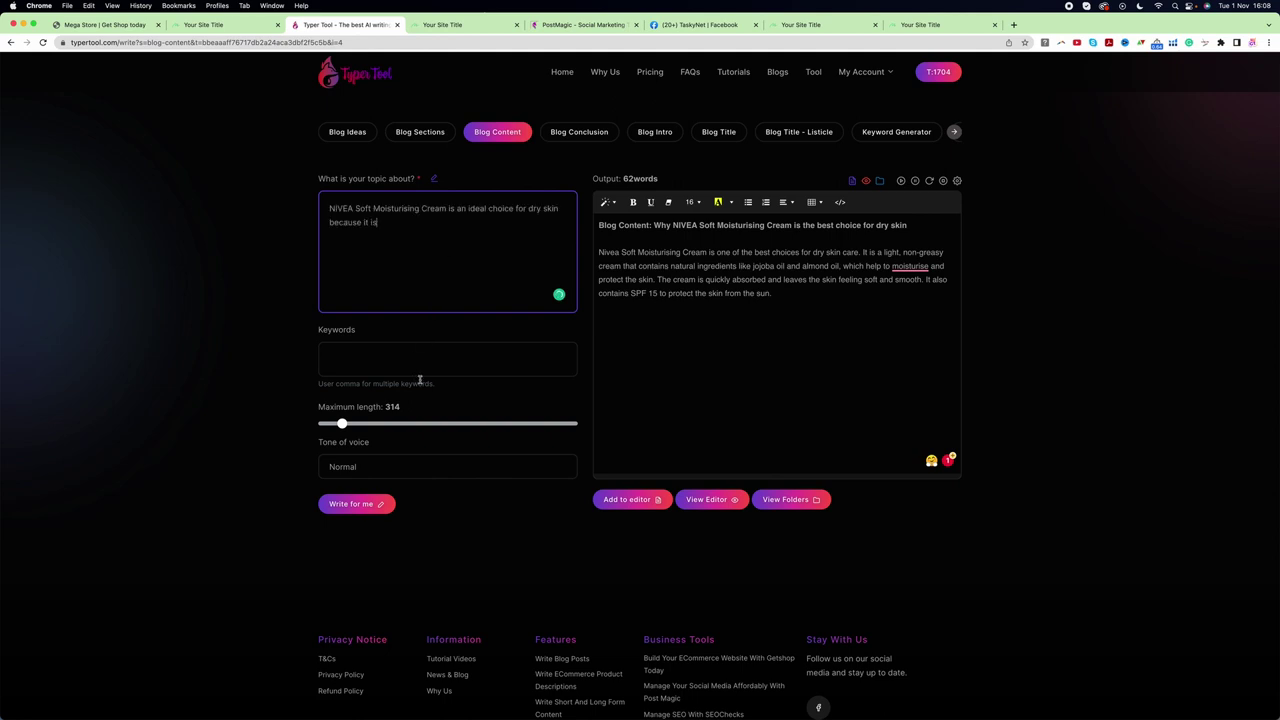
pyautogui.click(370, 505)
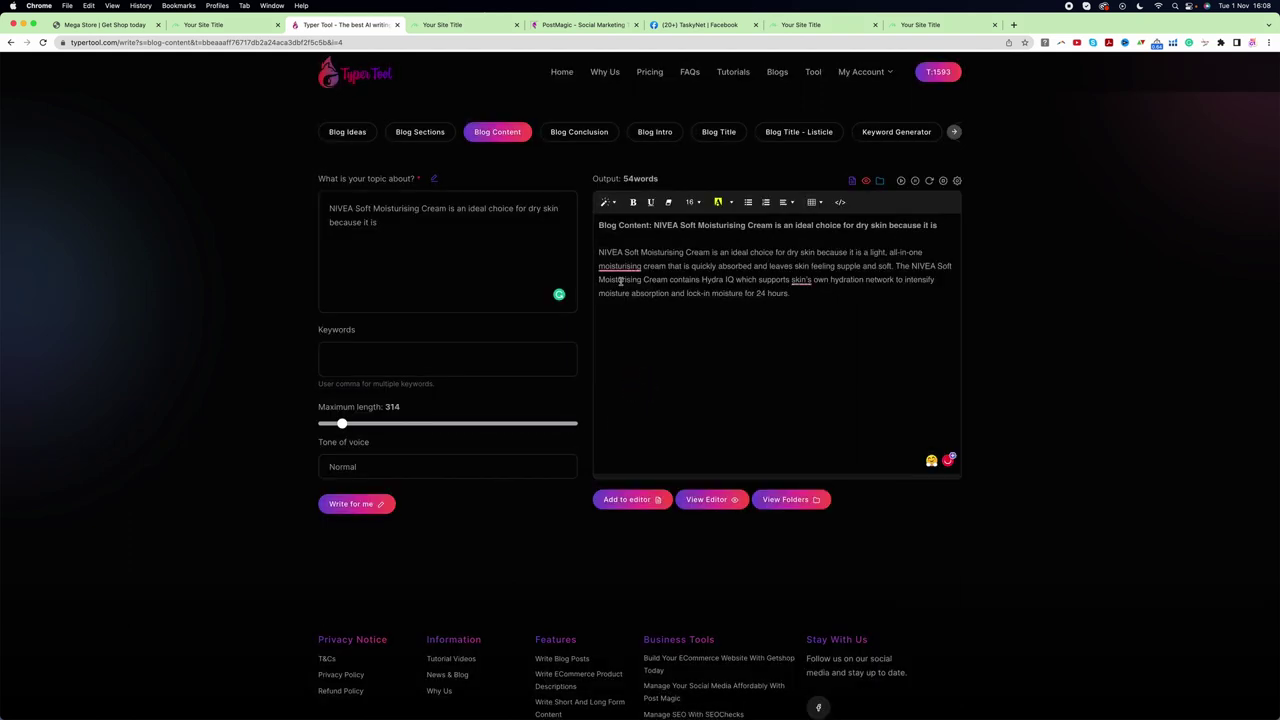
pyautogui.moveTo(620, 270)
pyautogui.click(625, 294)
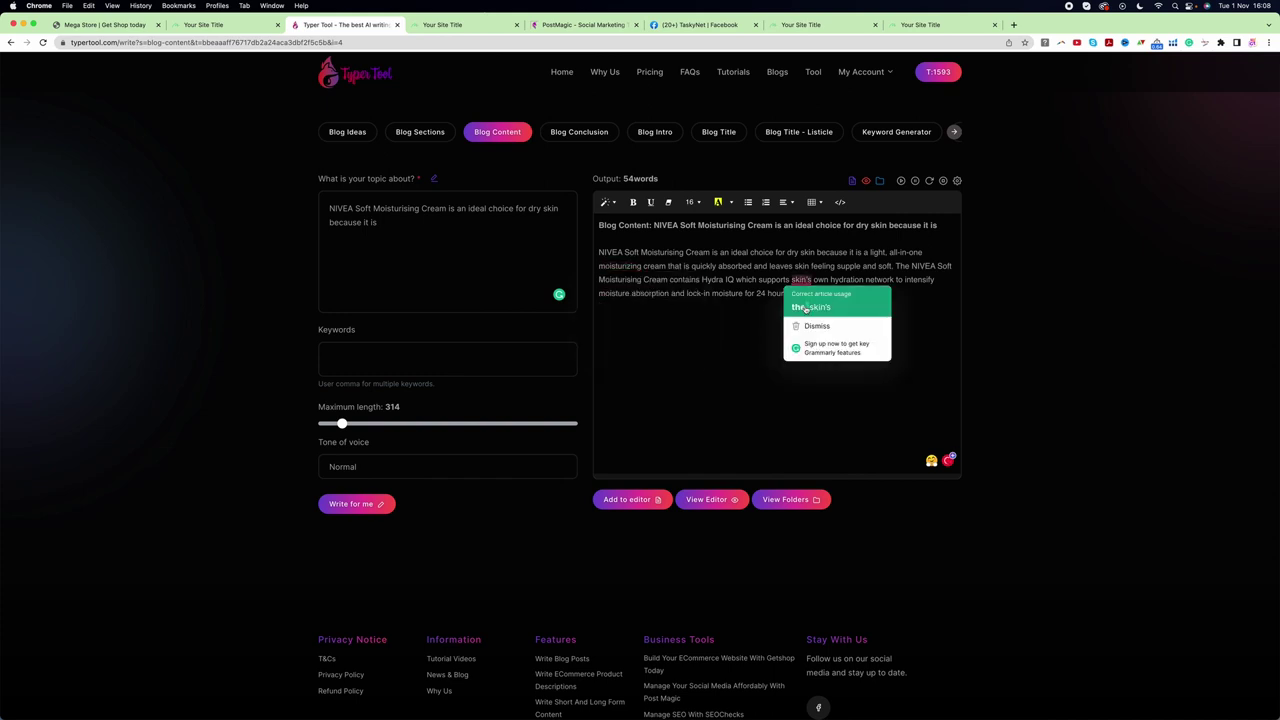
pyautogui.click(638, 510)
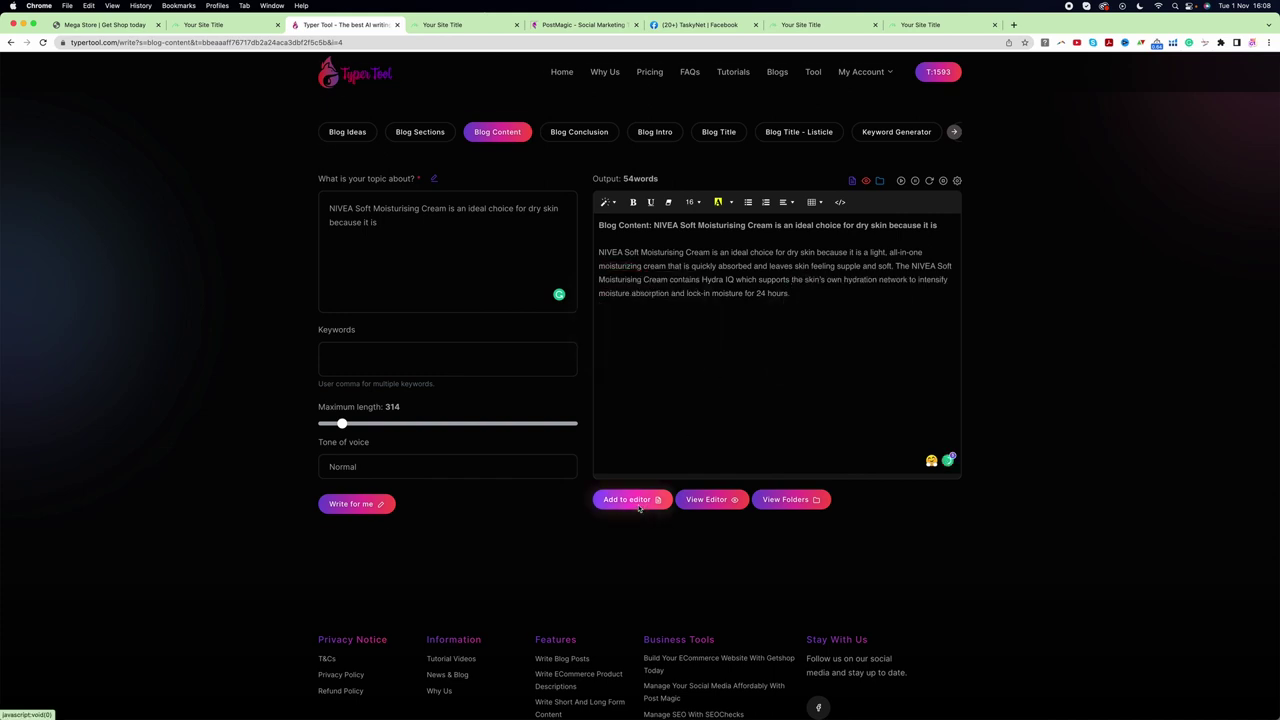
pyautogui.click(717, 509)
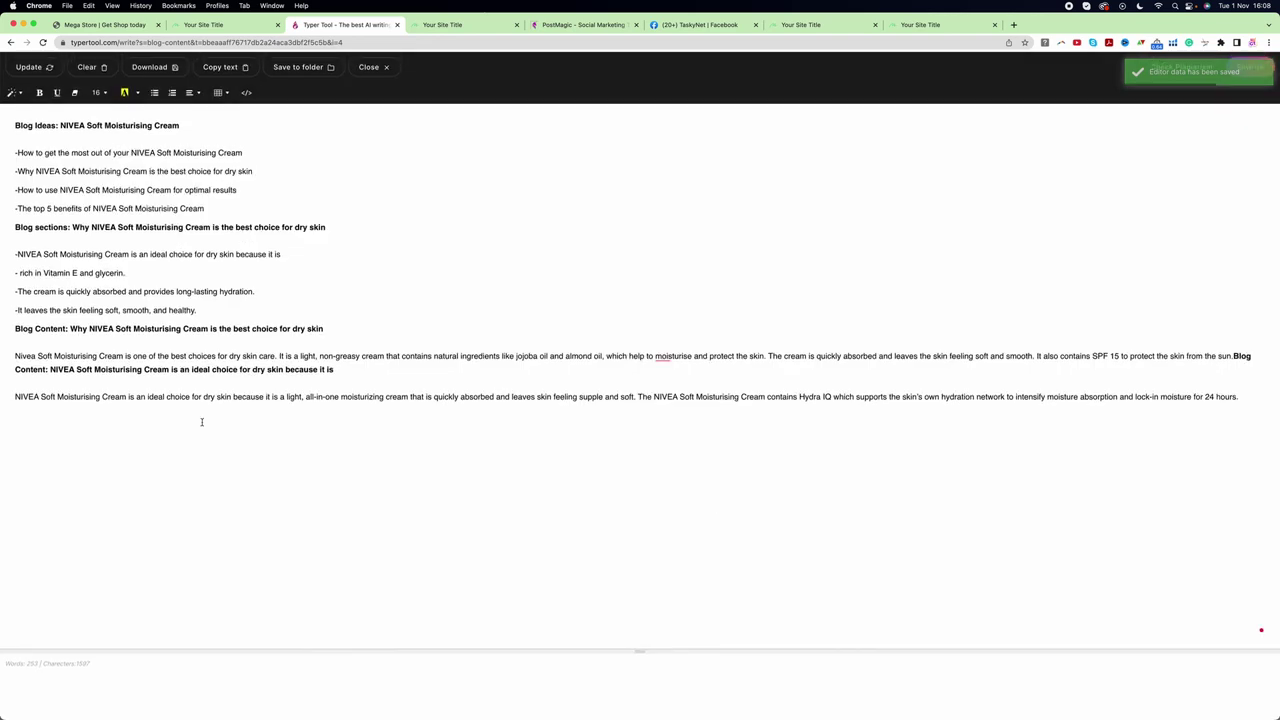
# Step: Make 'rich in Vitamin E and glycerin.' the new Blog Content topic, copied from the editor
pyautogui.moveTo(20, 273); pyautogui.dragTo(127, 273)
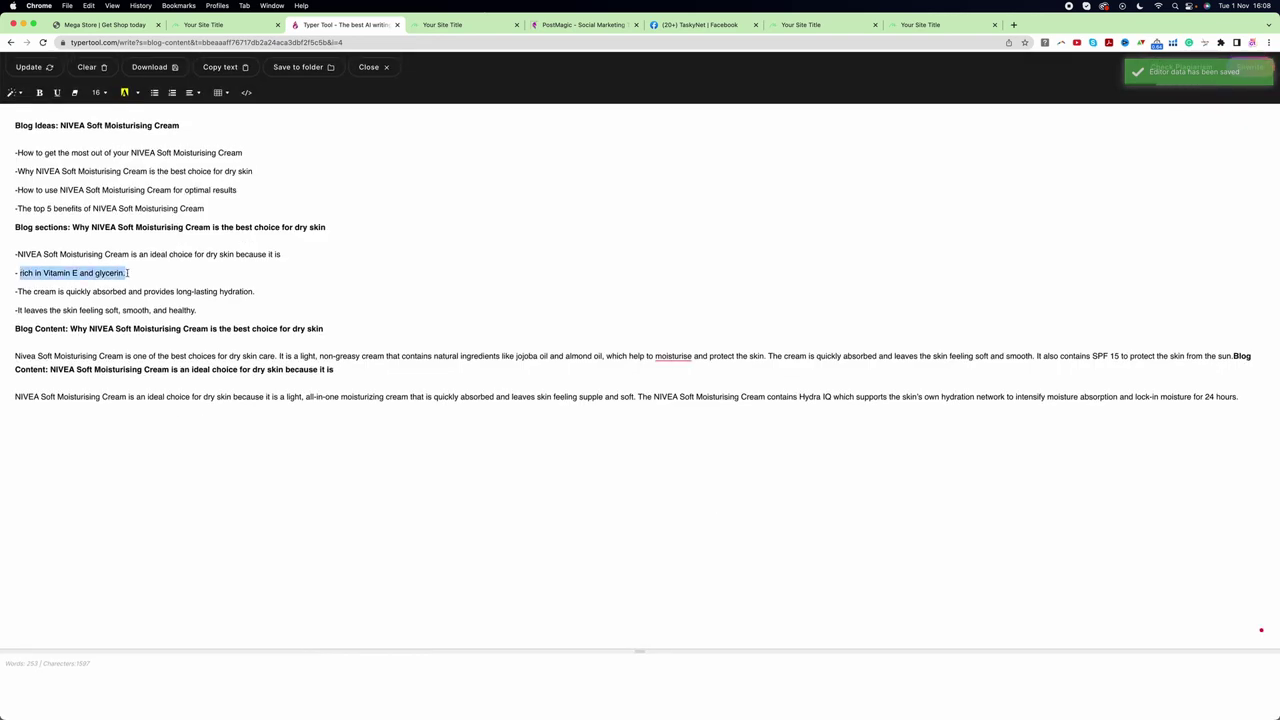
pyautogui.rightClick(57, 274)
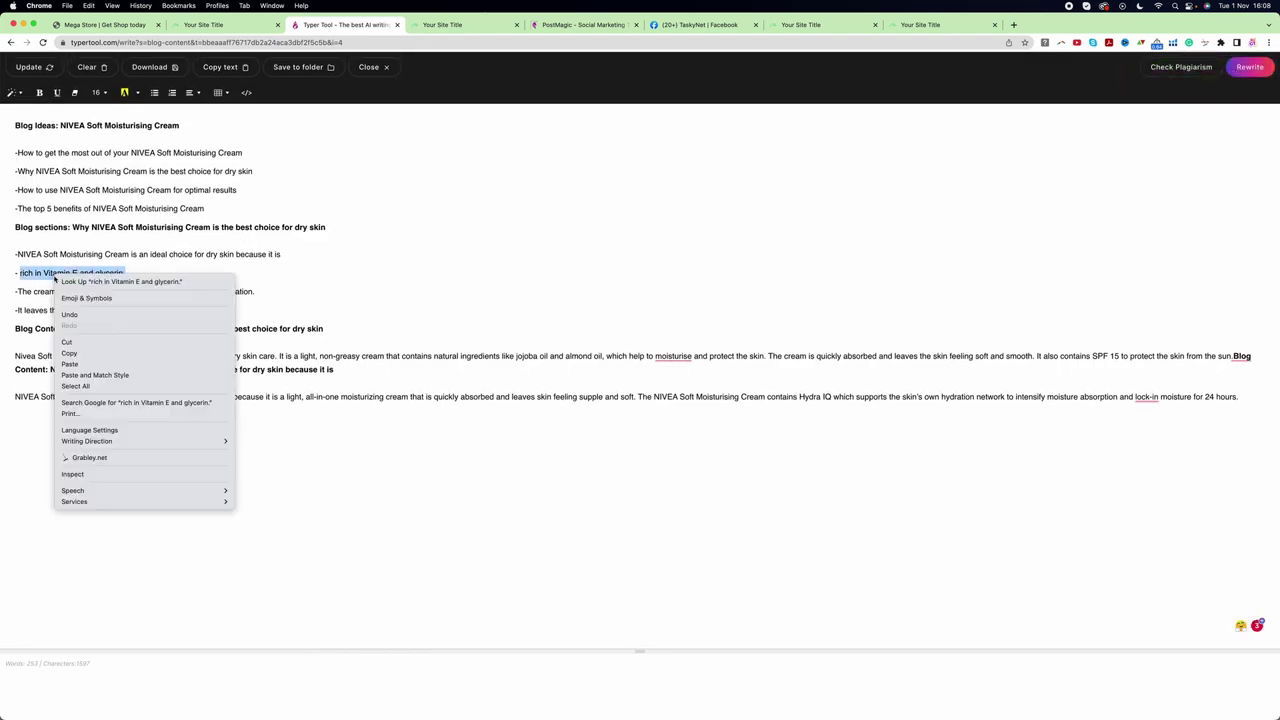
pyautogui.click(86, 354)
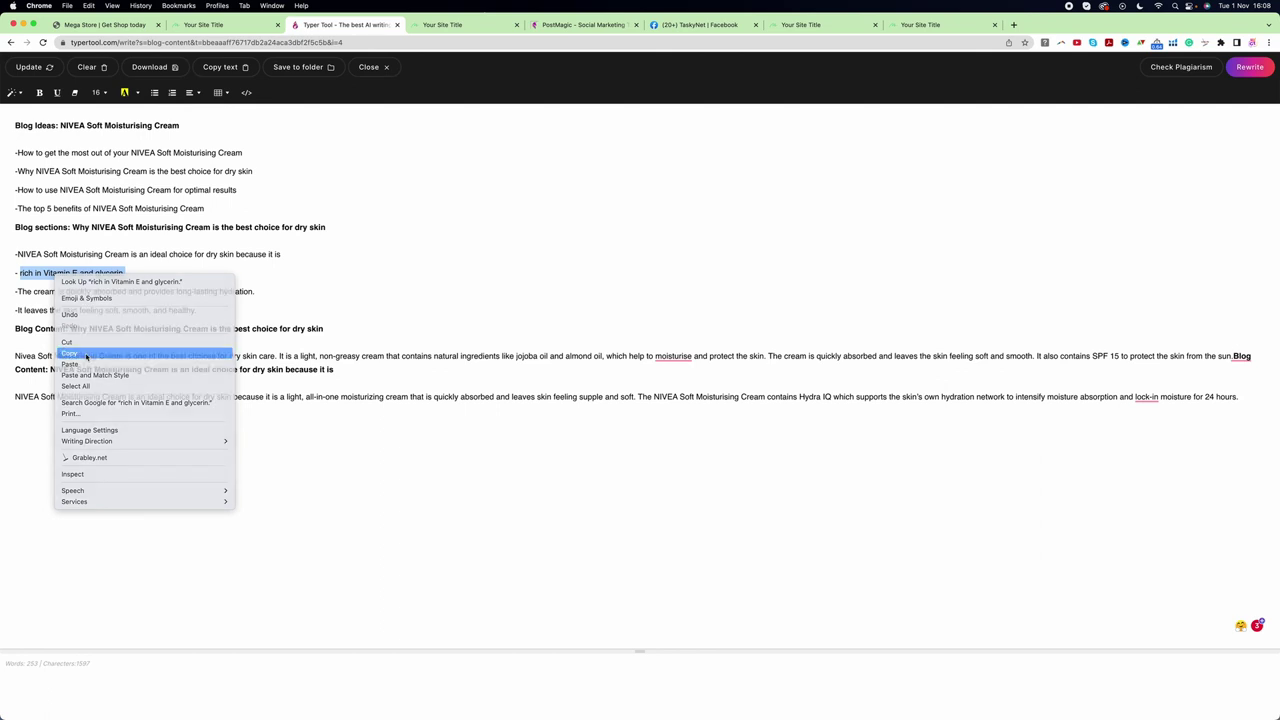
pyautogui.click(369, 66)
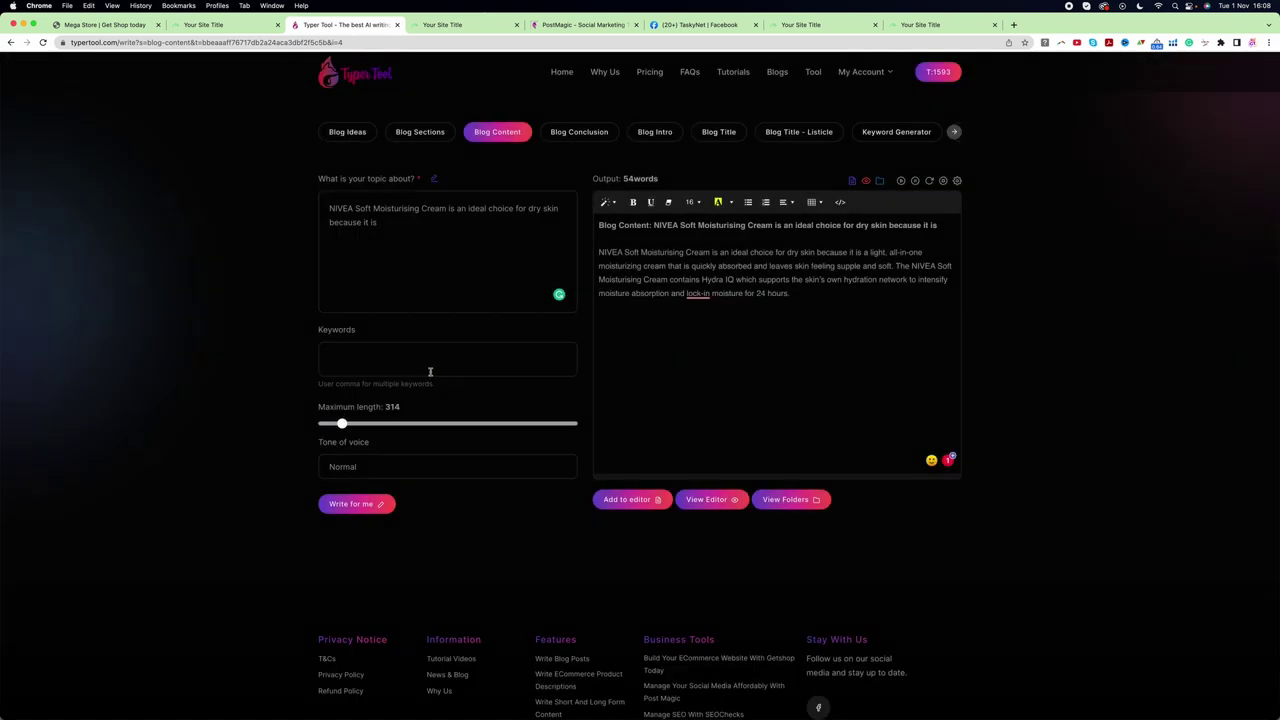
pyautogui.click(416, 241)
pyautogui.hotkey('ctrl', 'a')
pyautogui.press('BackSpace')
pyautogui.hotkey('ctrl', 'v')
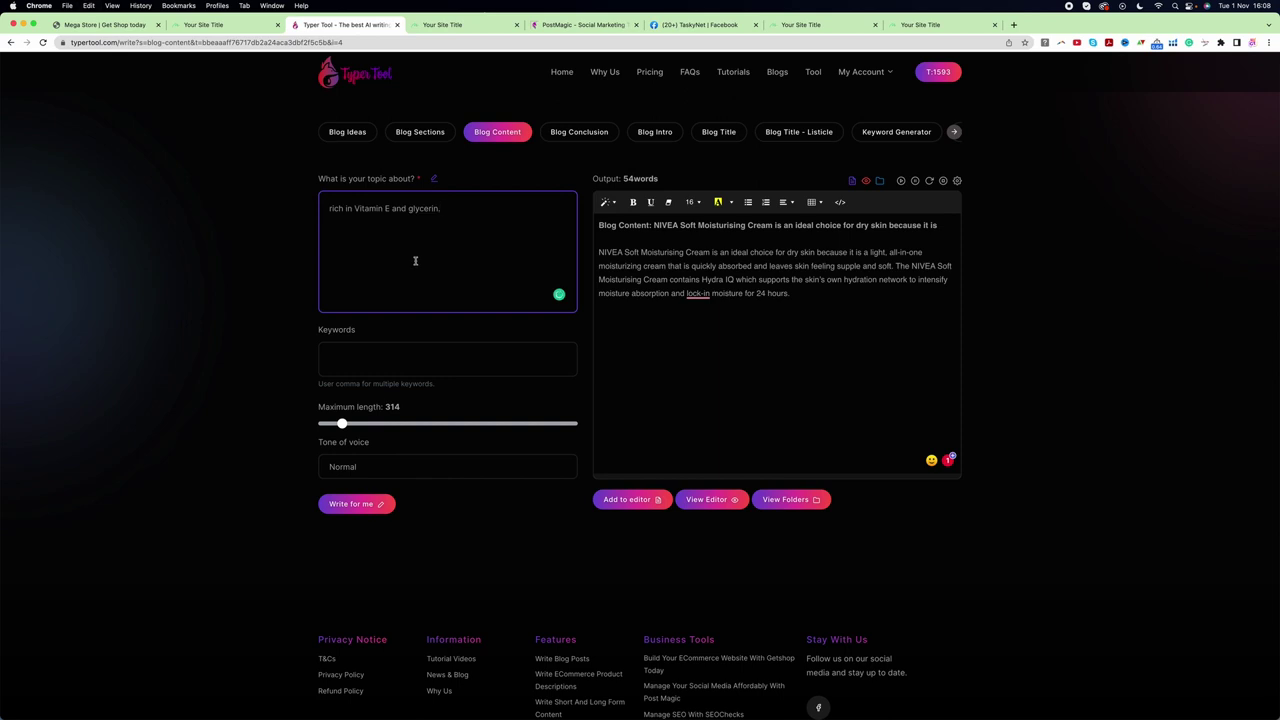
# Step: Generate the 169-word Vitamin E and glycerin content and add it to the editor
pyautogui.click(350, 504)
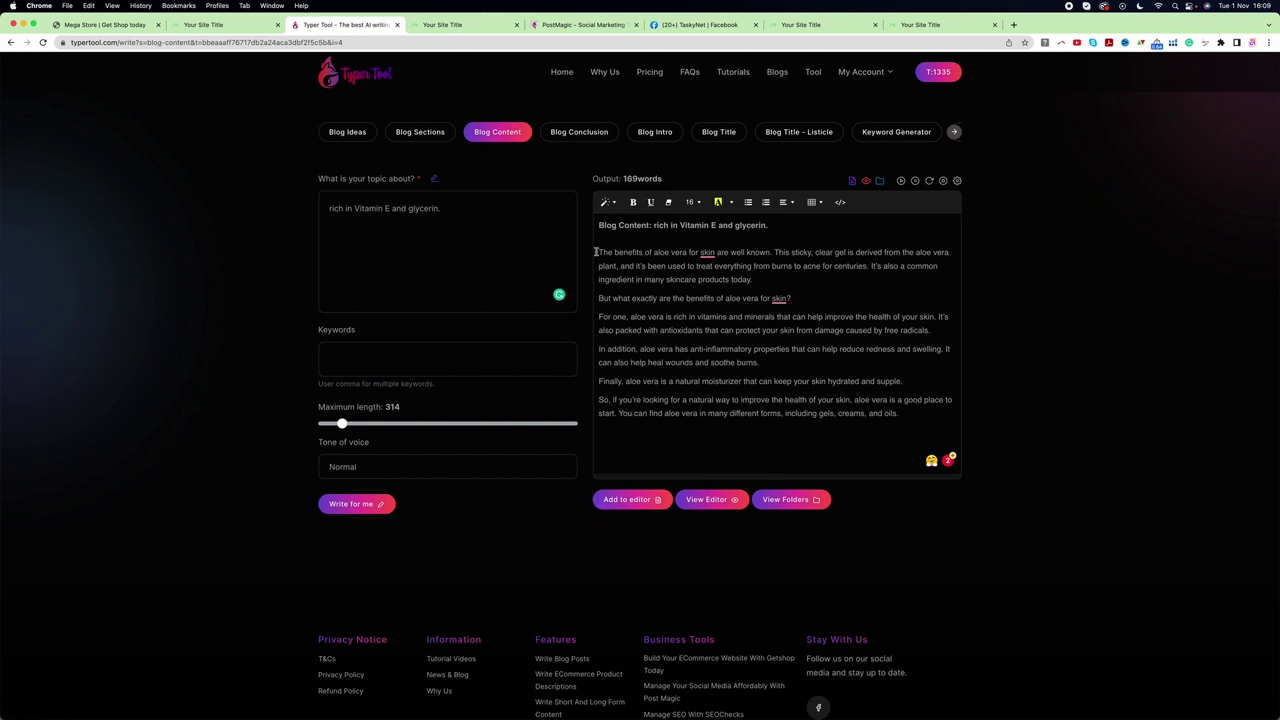
pyautogui.moveTo(597, 252); pyautogui.dragTo(778, 441)
pyautogui.click(778, 441)
pyautogui.click(634, 509)
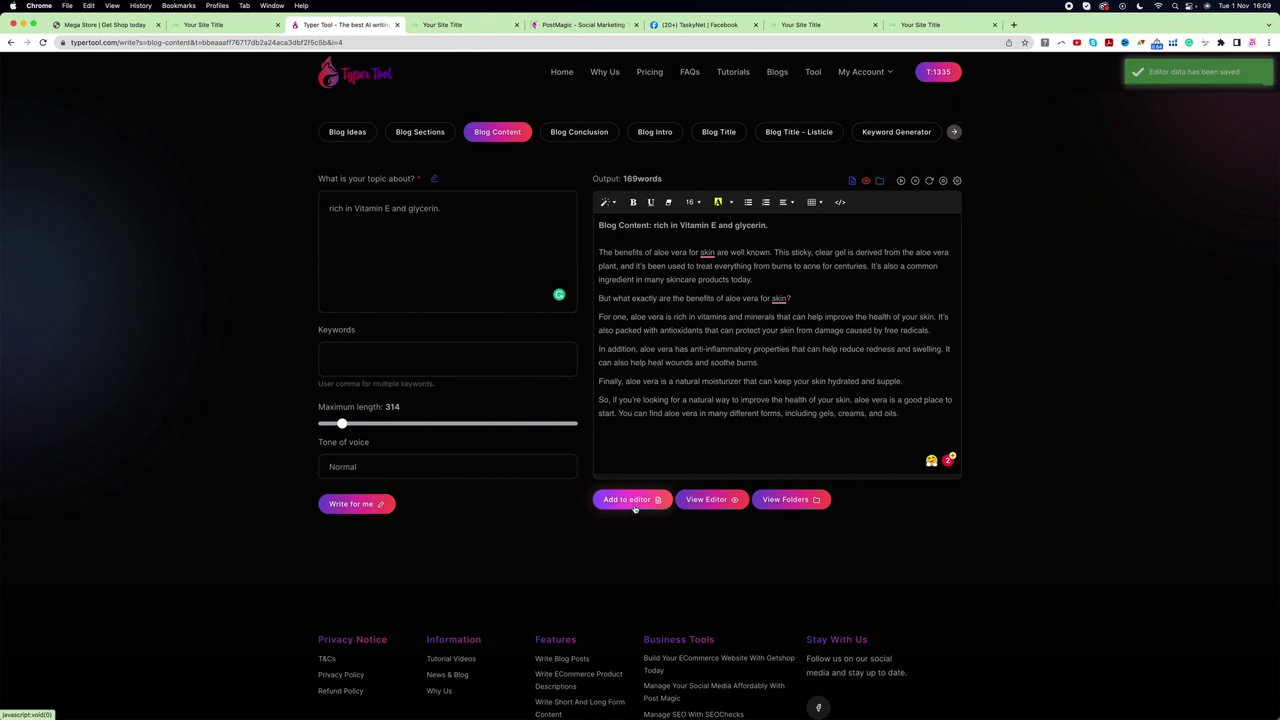
# Step: Review the saved content in the full editor, checking word count and first paragraph, then close it
pyautogui.click(709, 510)
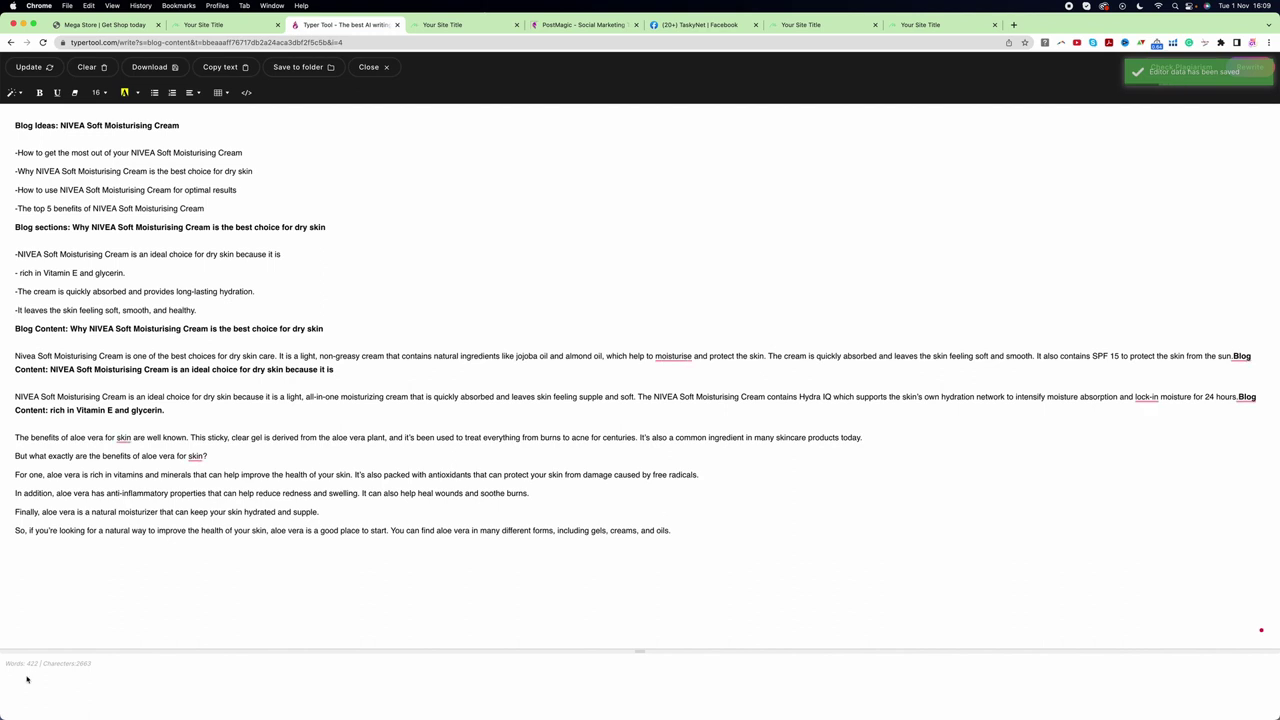
pyautogui.moveTo(26, 678); pyautogui.dragTo(42, 678)
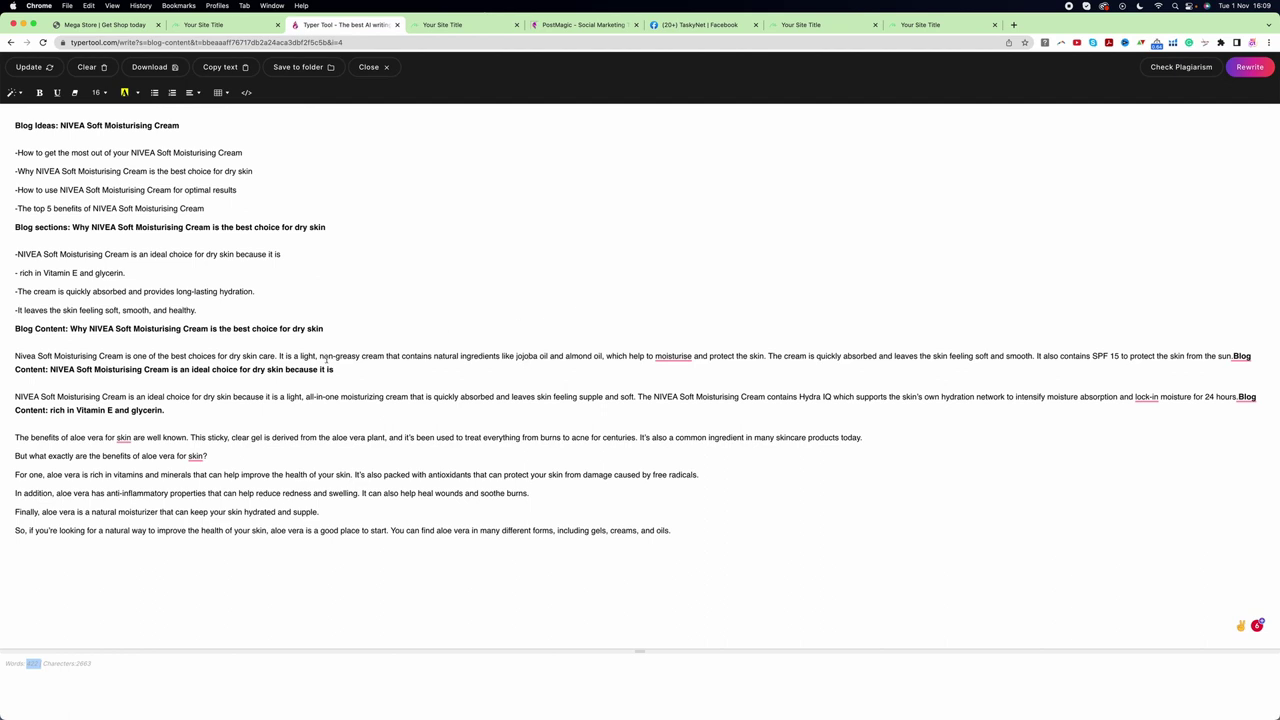
pyautogui.moveTo(320, 356); pyautogui.dragTo(510, 356)
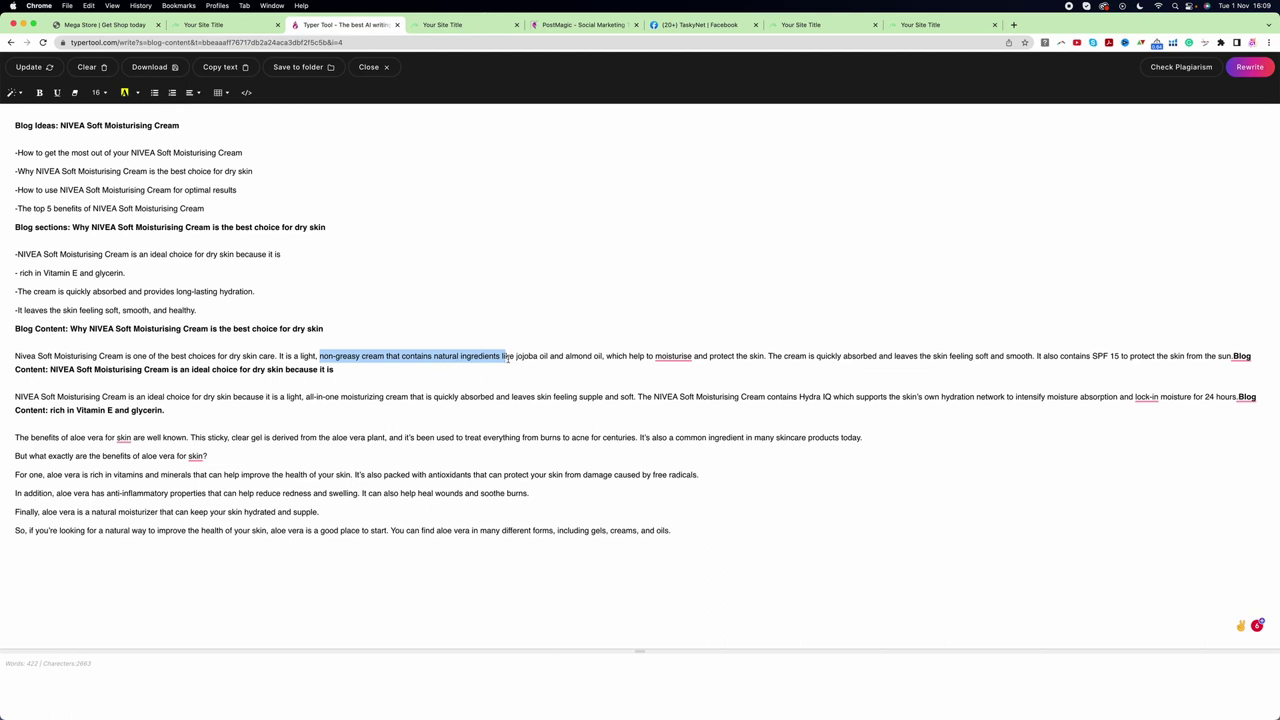
pyautogui.moveTo(320, 356); pyautogui.dragTo(659, 376)
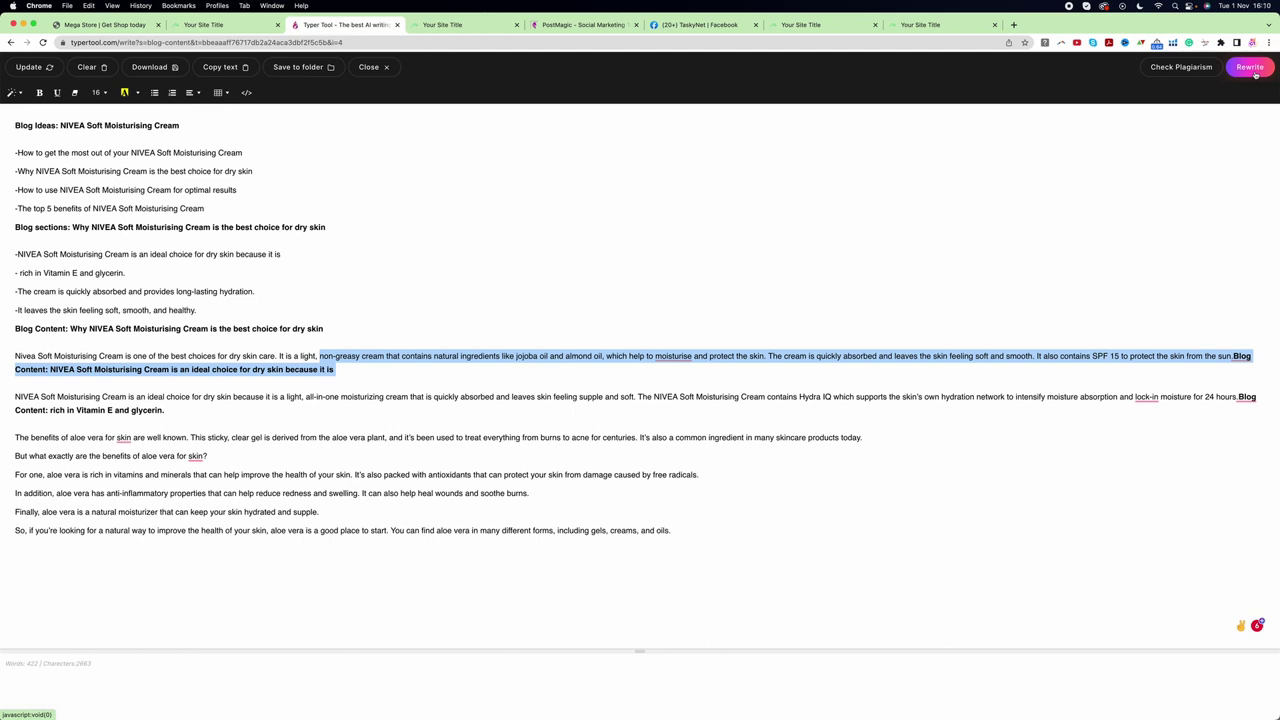
pyautogui.click(372, 67)
# Step: Accept the spelling fixes on both underlined 'skin' words so each reads 'for the skin'
pyautogui.moveTo(781, 298)
pyautogui.click(790, 325)
pyautogui.moveTo(706, 253)
pyautogui.click(713, 280)
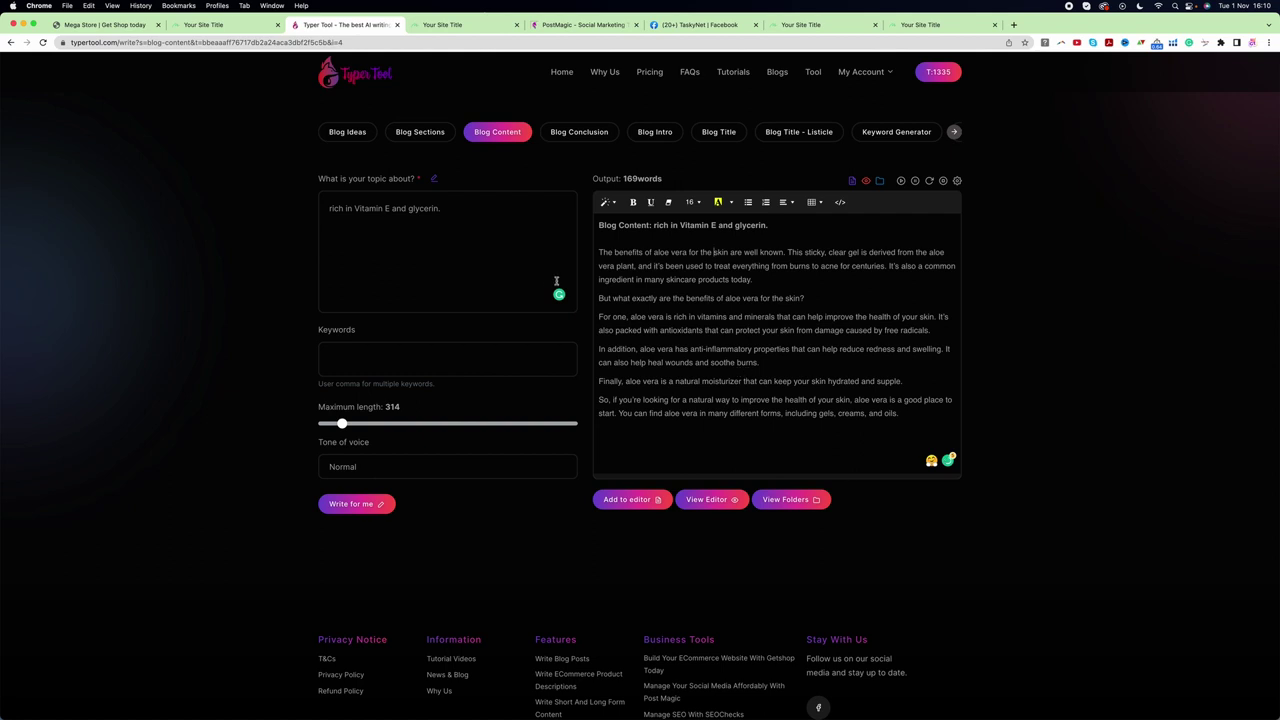
# Step: Return to the Mega Store admin Products List and open the site settings pages list
pyautogui.click(205, 25)
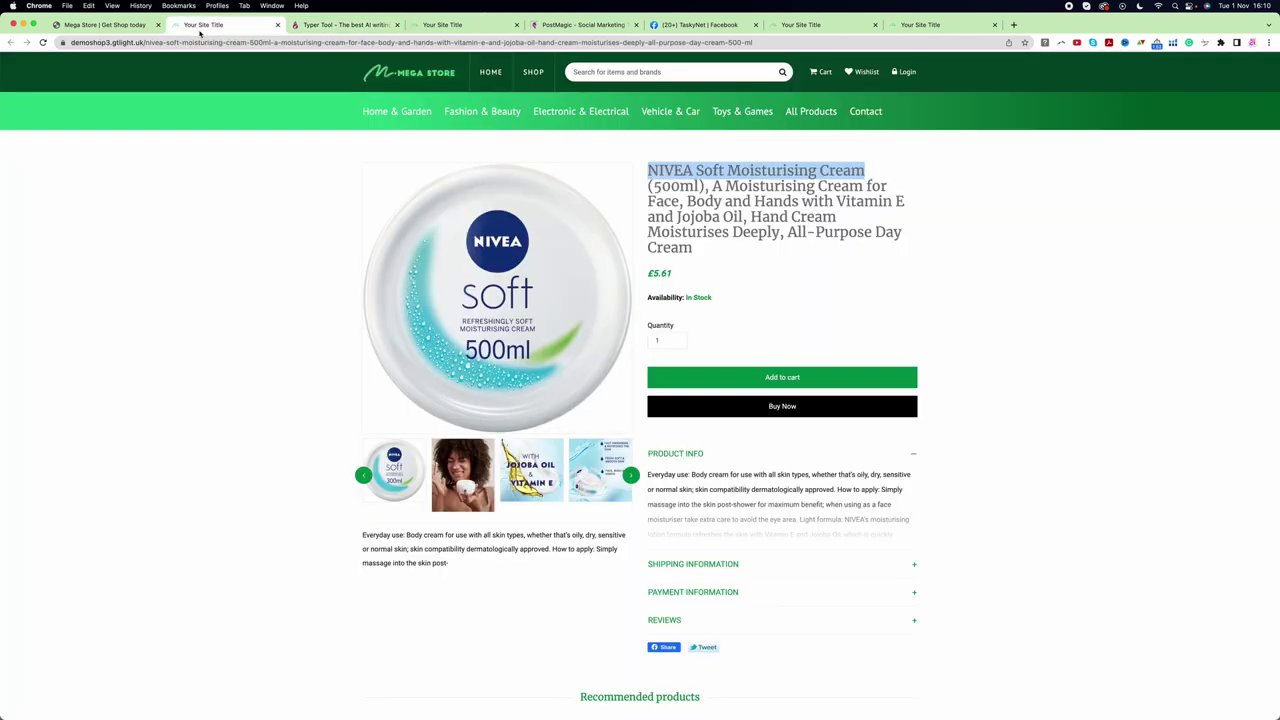
pyautogui.click(108, 25)
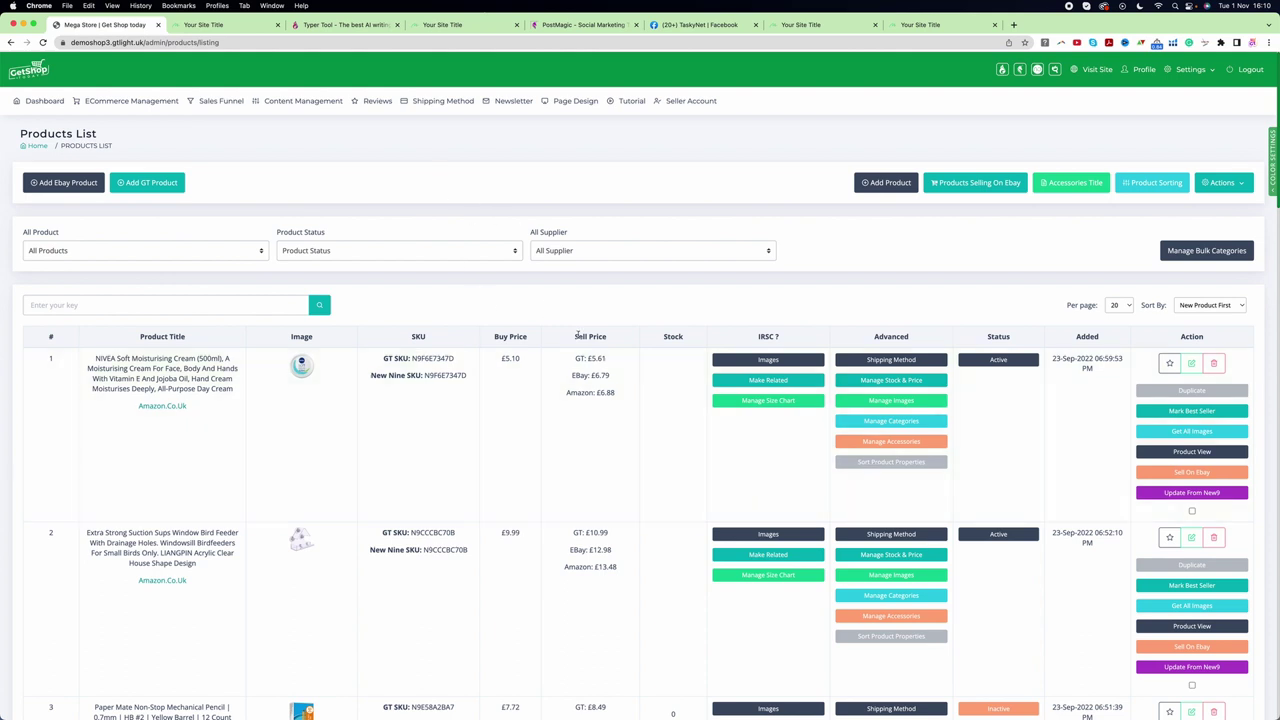
pyautogui.click(1200, 72)
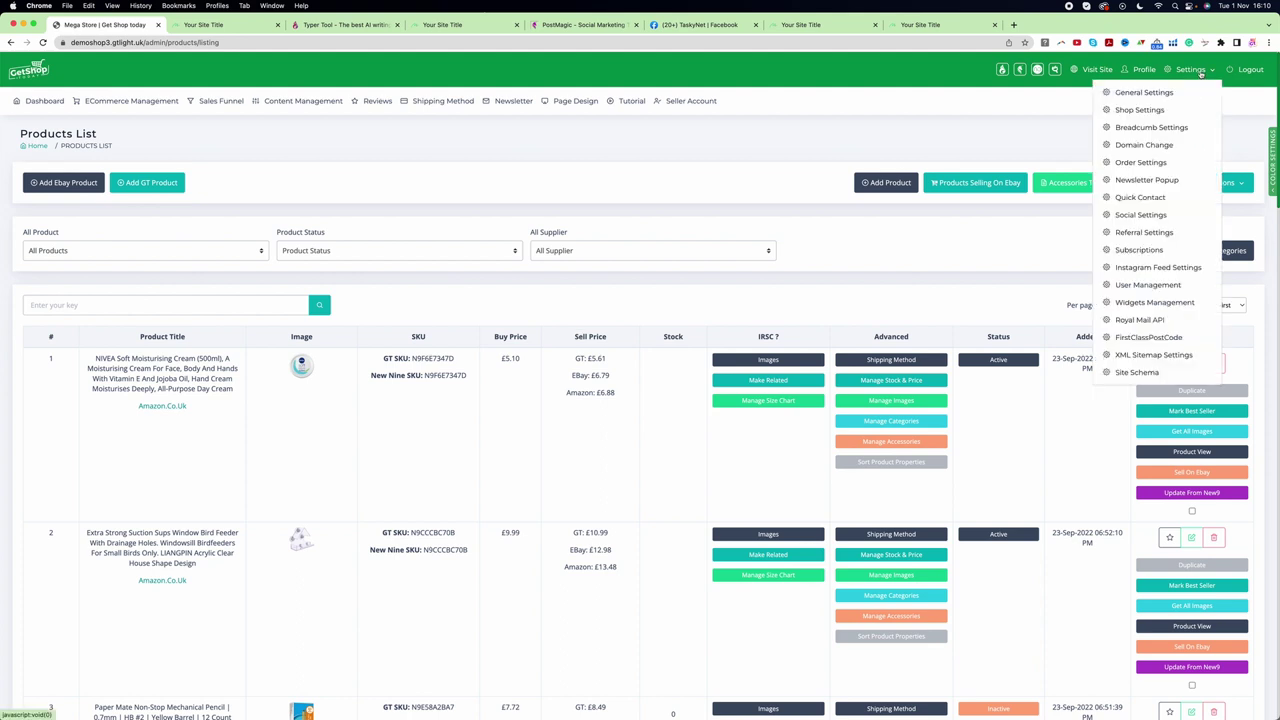
# Step: Turn on the Blog option in General Settings and save the site settings
pyautogui.click(1155, 95)
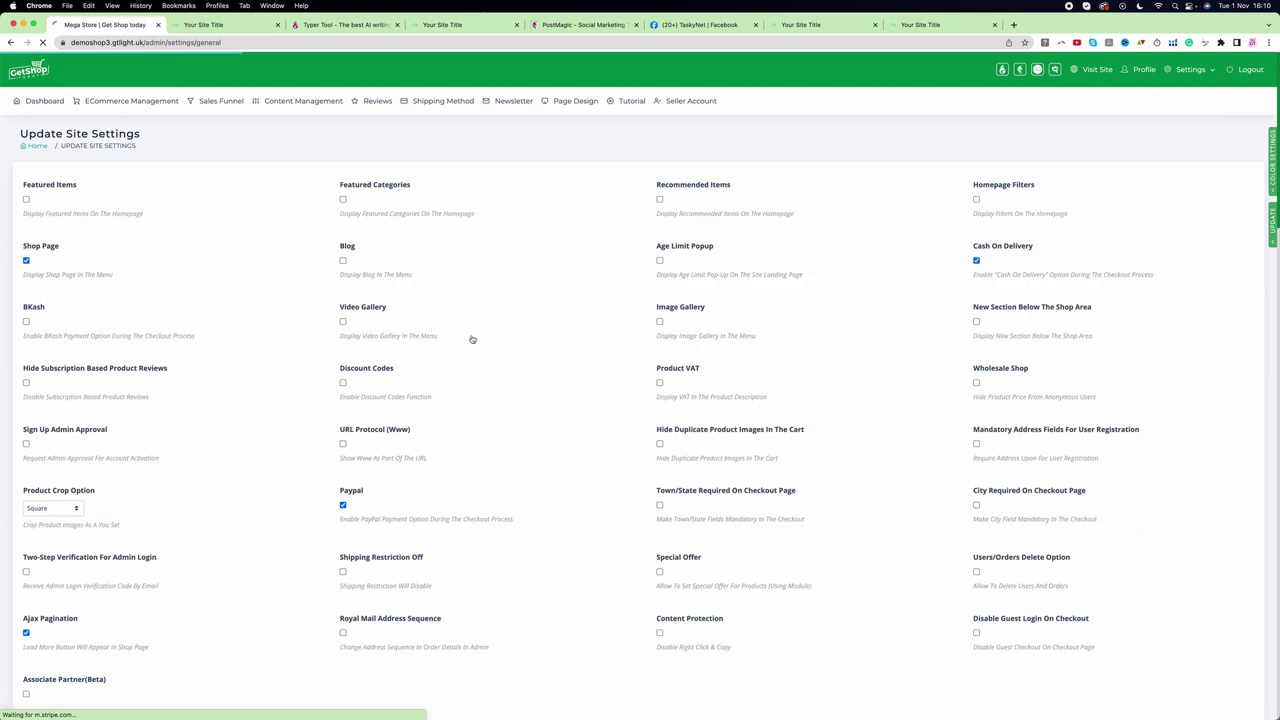
pyautogui.click(347, 266)
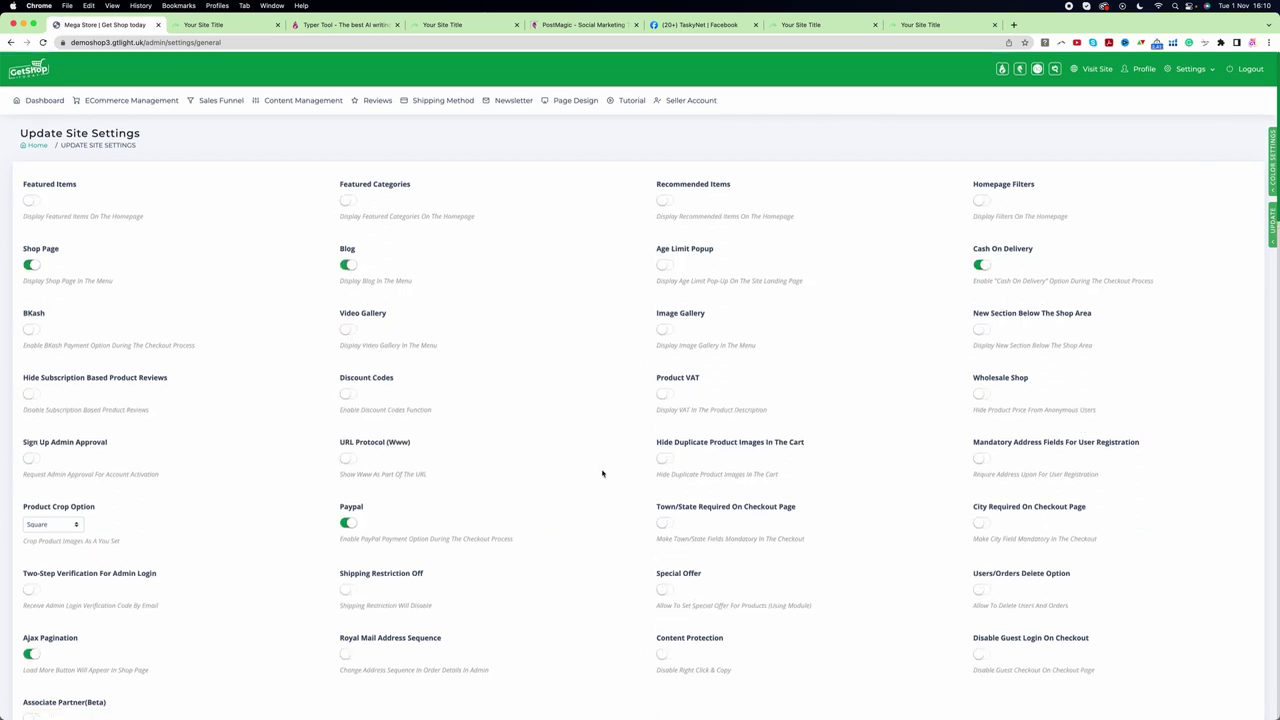
pyautogui.scroll(-10, 600, 472)
pyautogui.click(283, 326)
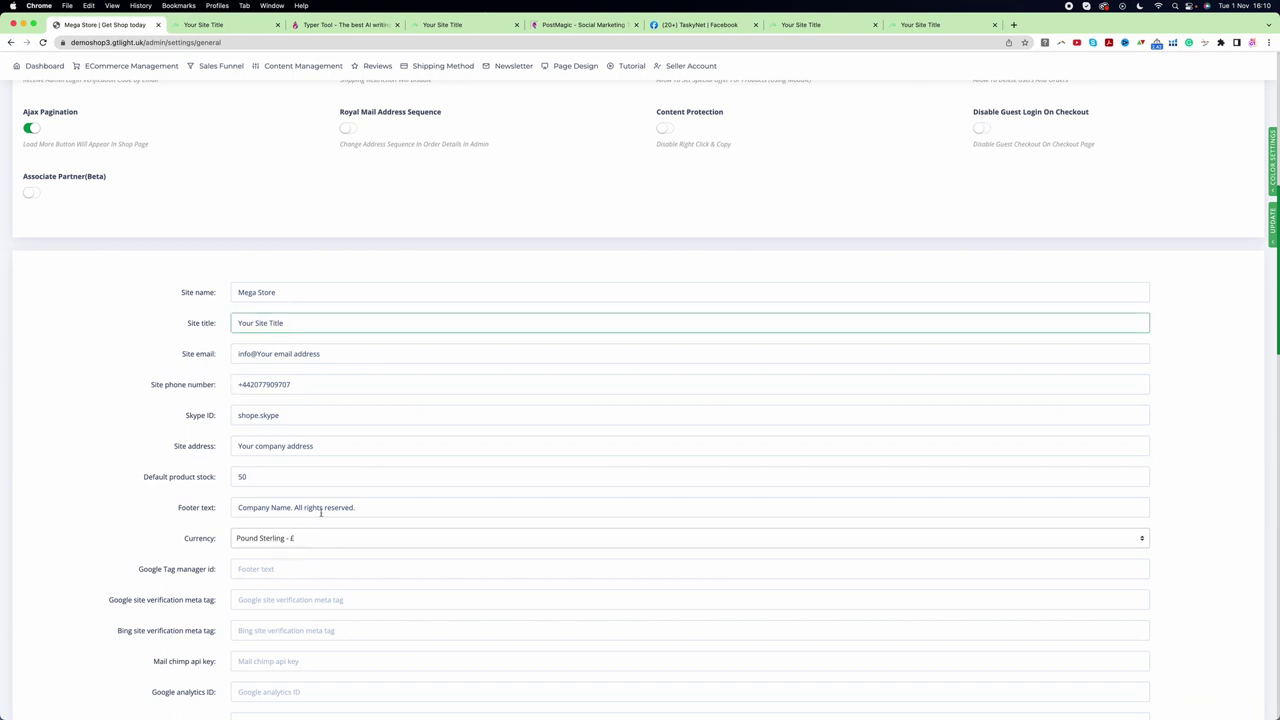
pyautogui.click(256, 508)
pyautogui.moveTo(257, 508); pyautogui.dragTo(374, 508)
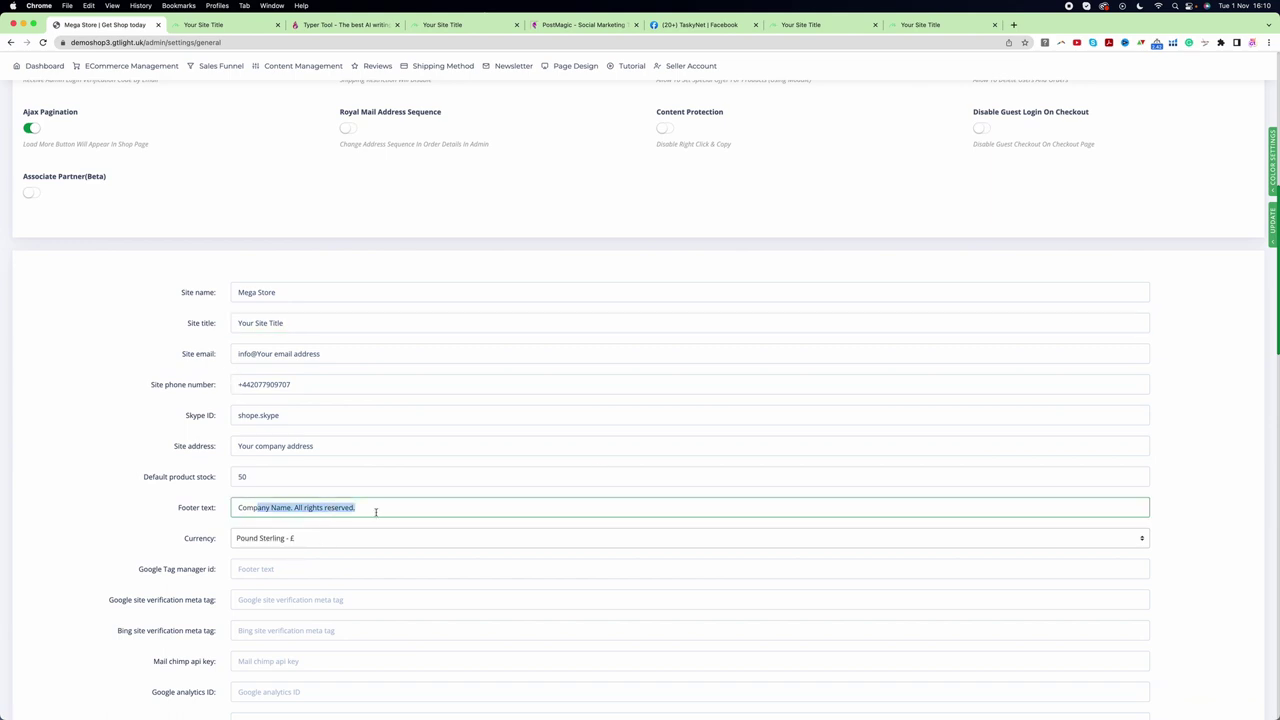
pyautogui.click(383, 508)
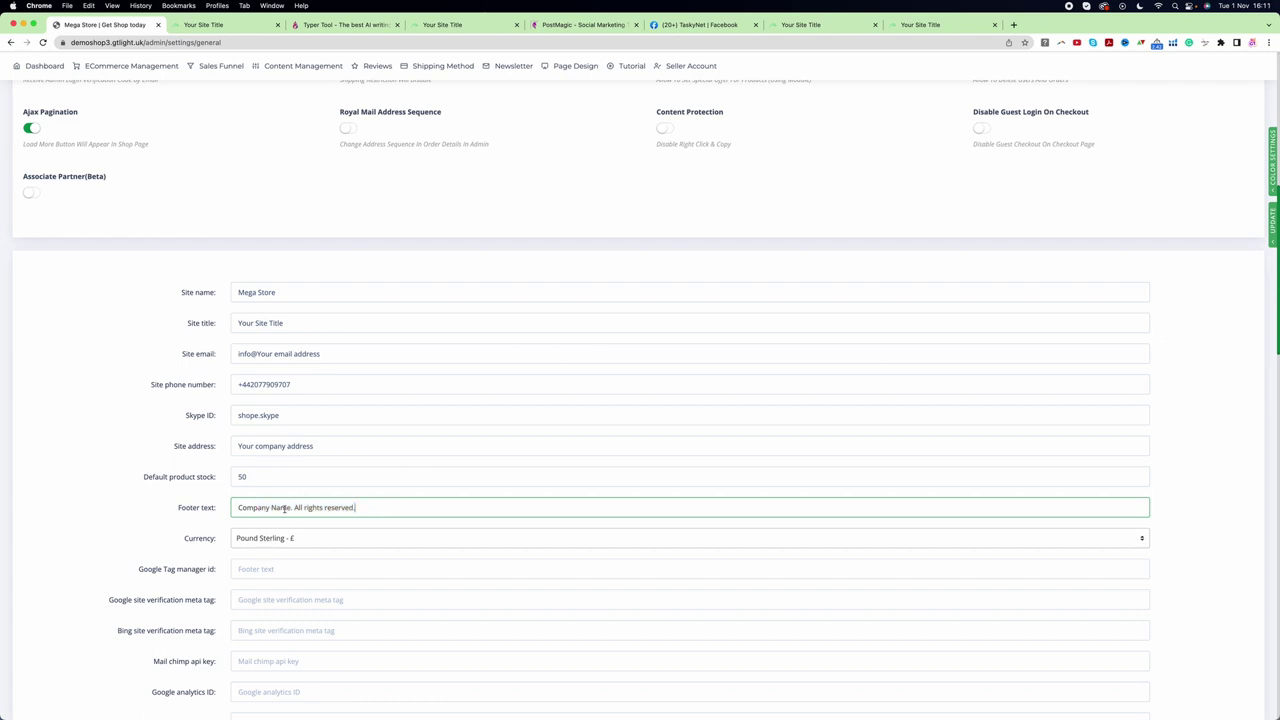
pyautogui.click(1240, 230)
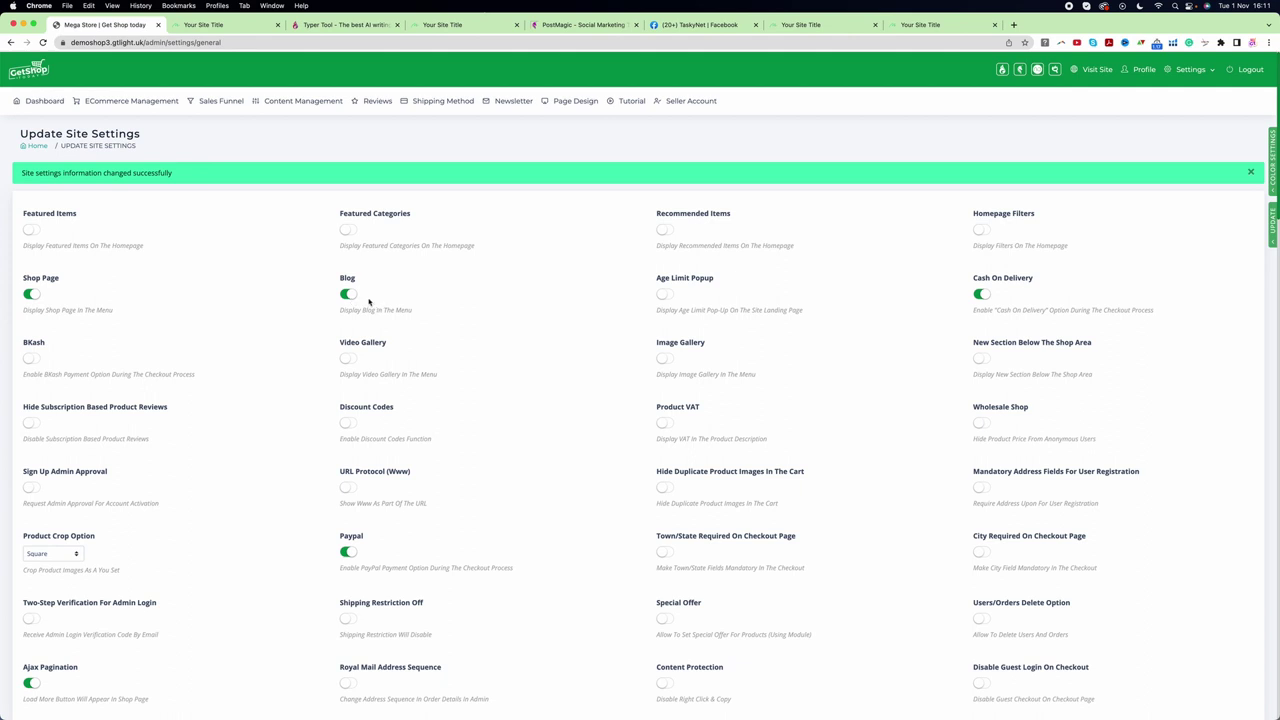
pyautogui.moveTo(262, 112)
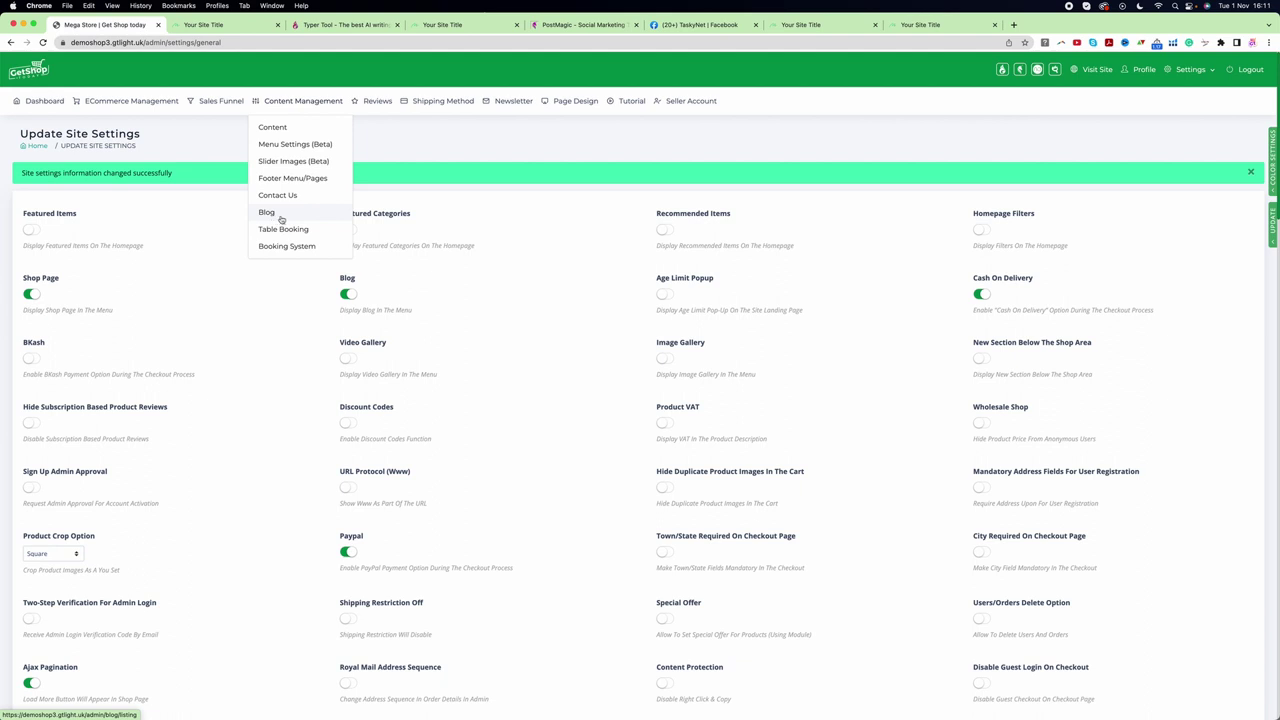
pyautogui.click(205, 25)
pyautogui.click(43, 42)
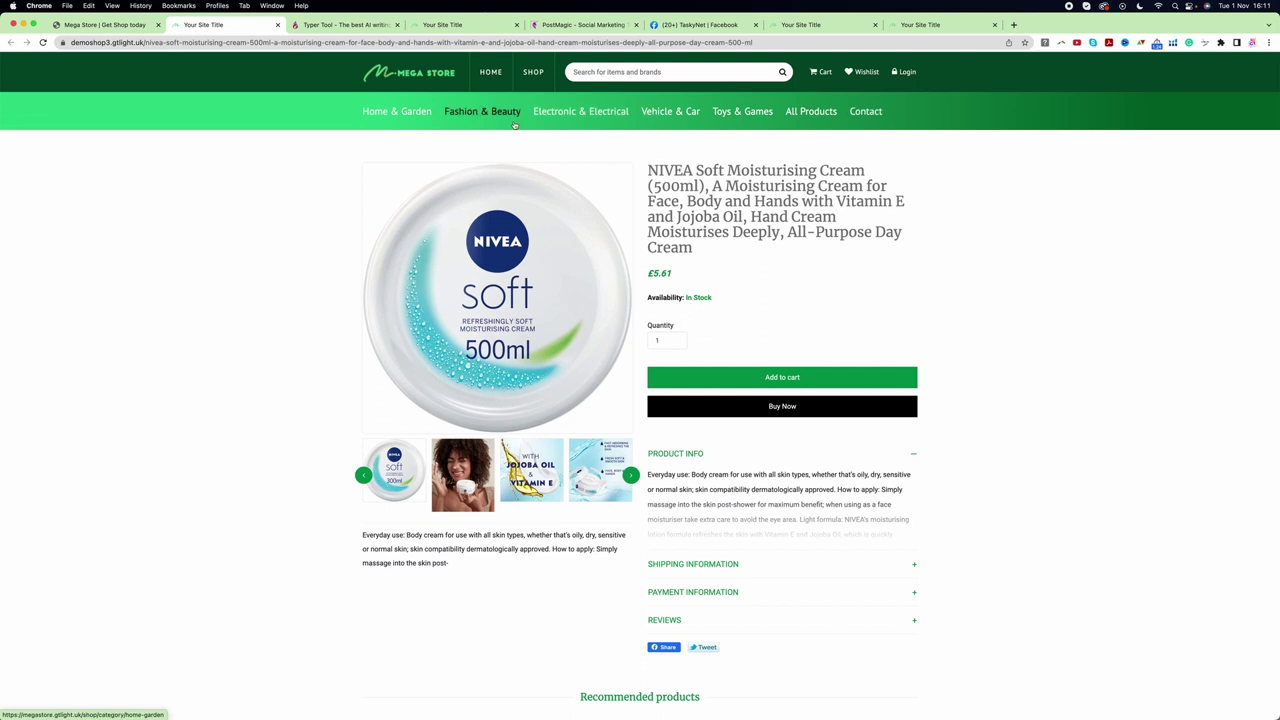
pyautogui.click(133, 26)
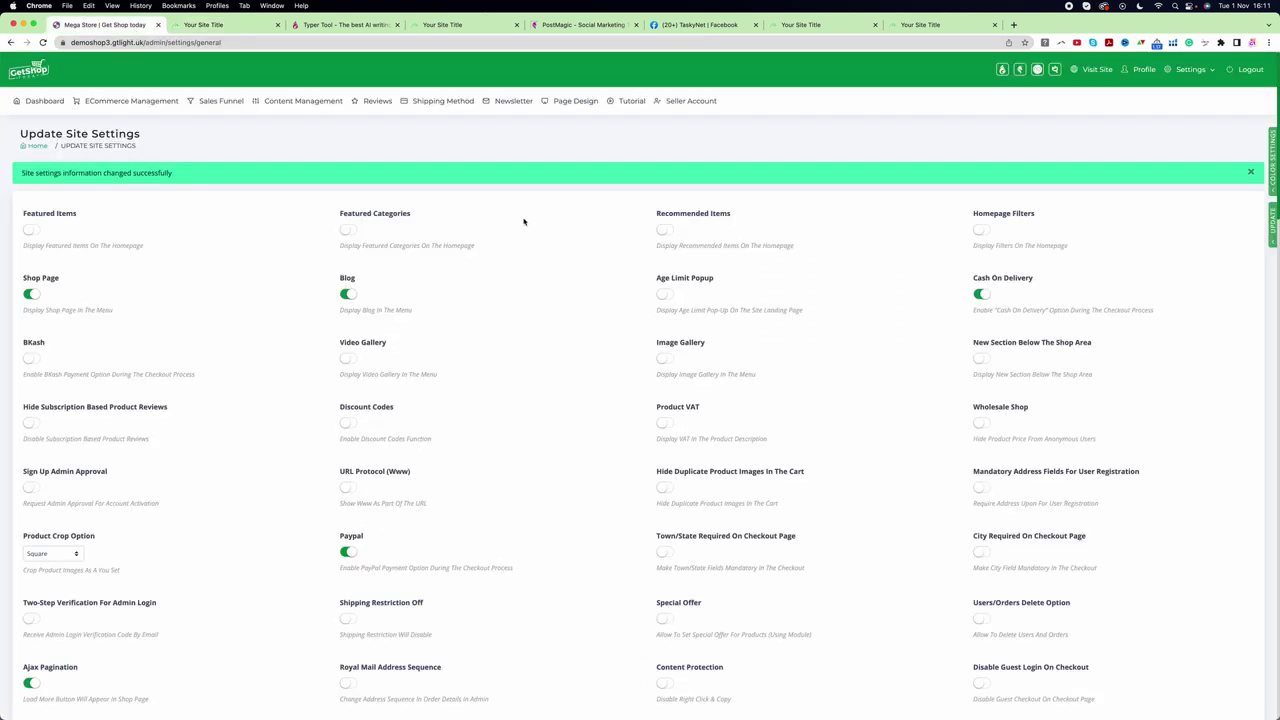
# Step: Activate the inactive Blog menu link and drag it between All Products and Contact
pyautogui.click(320, 106)
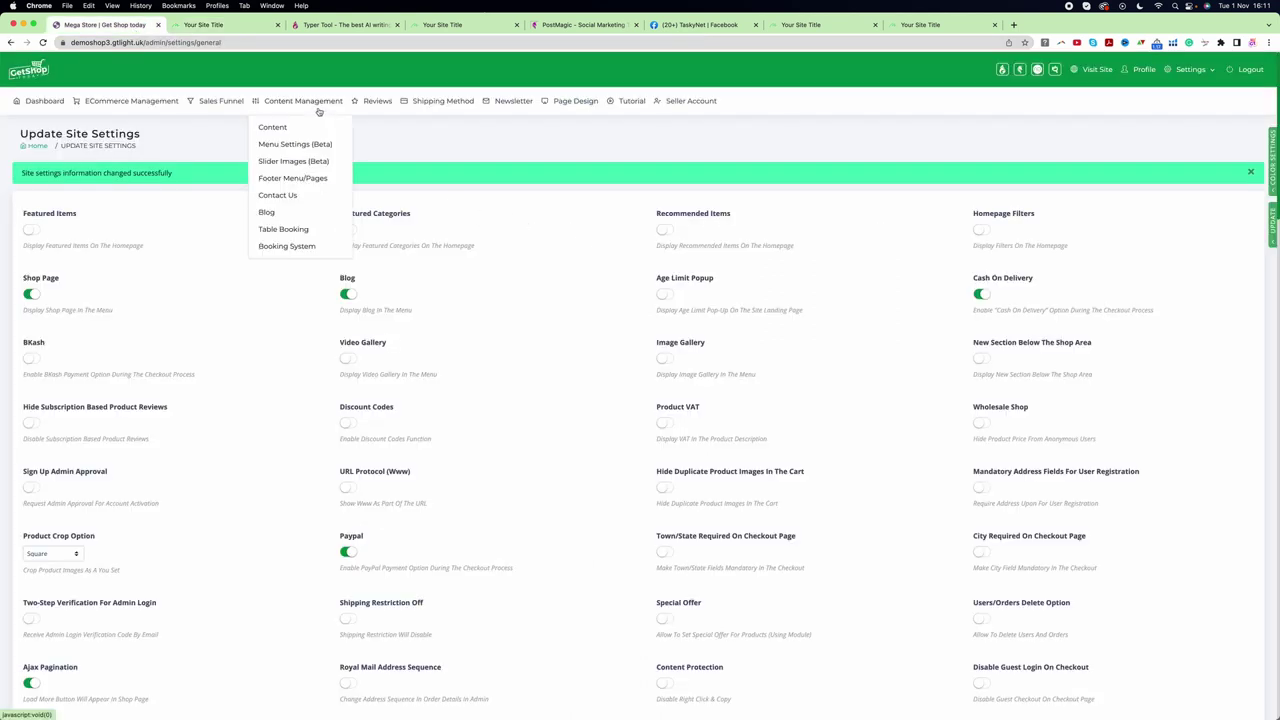
pyautogui.click(300, 145)
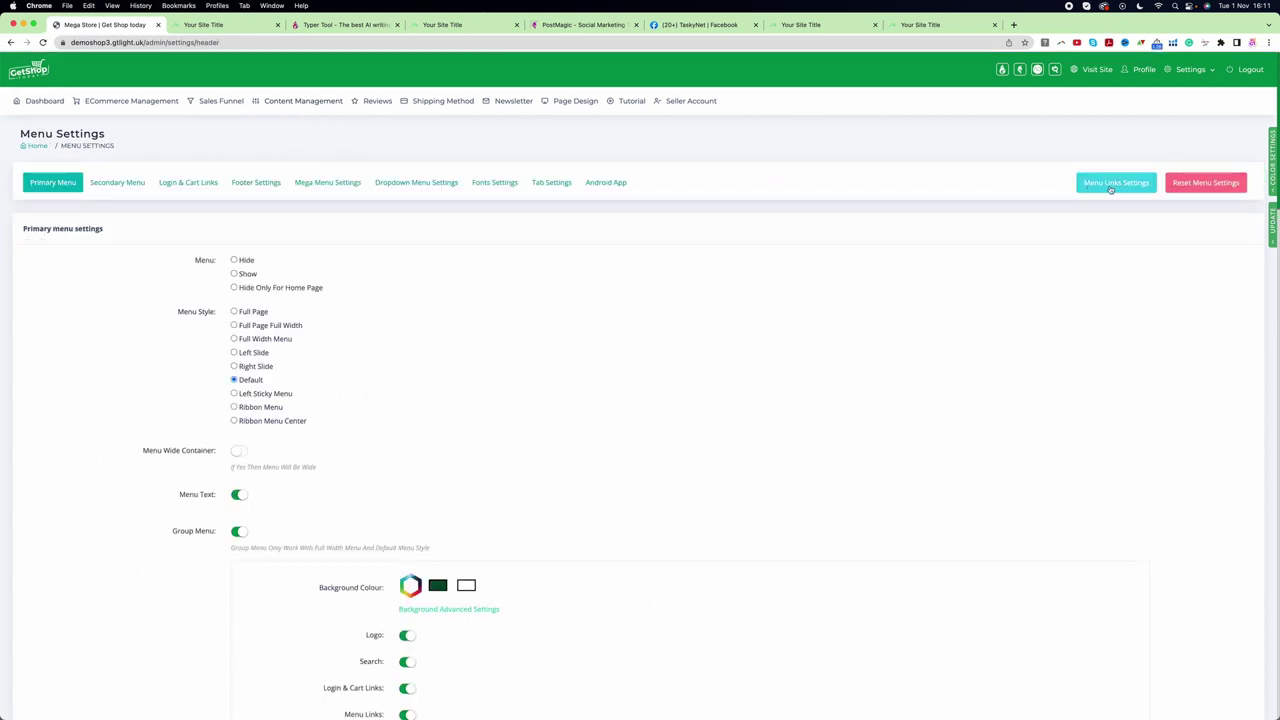
pyautogui.click(1112, 188)
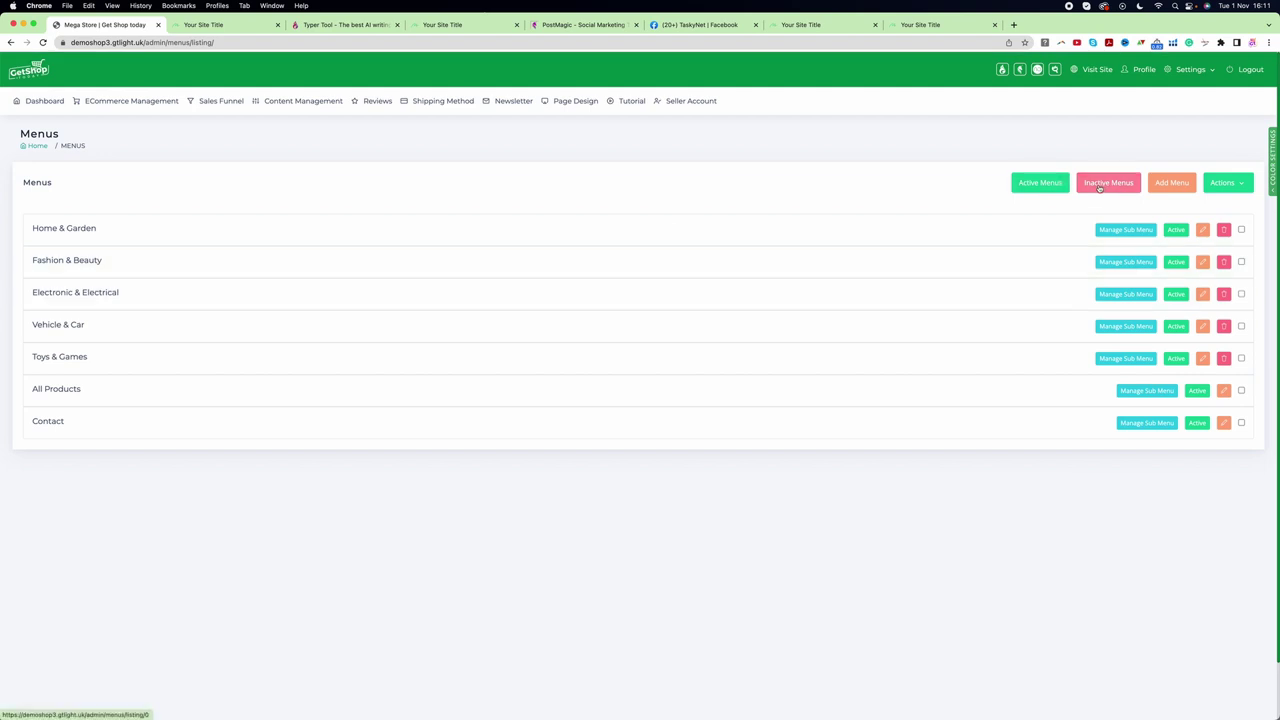
pyautogui.click(1100, 188)
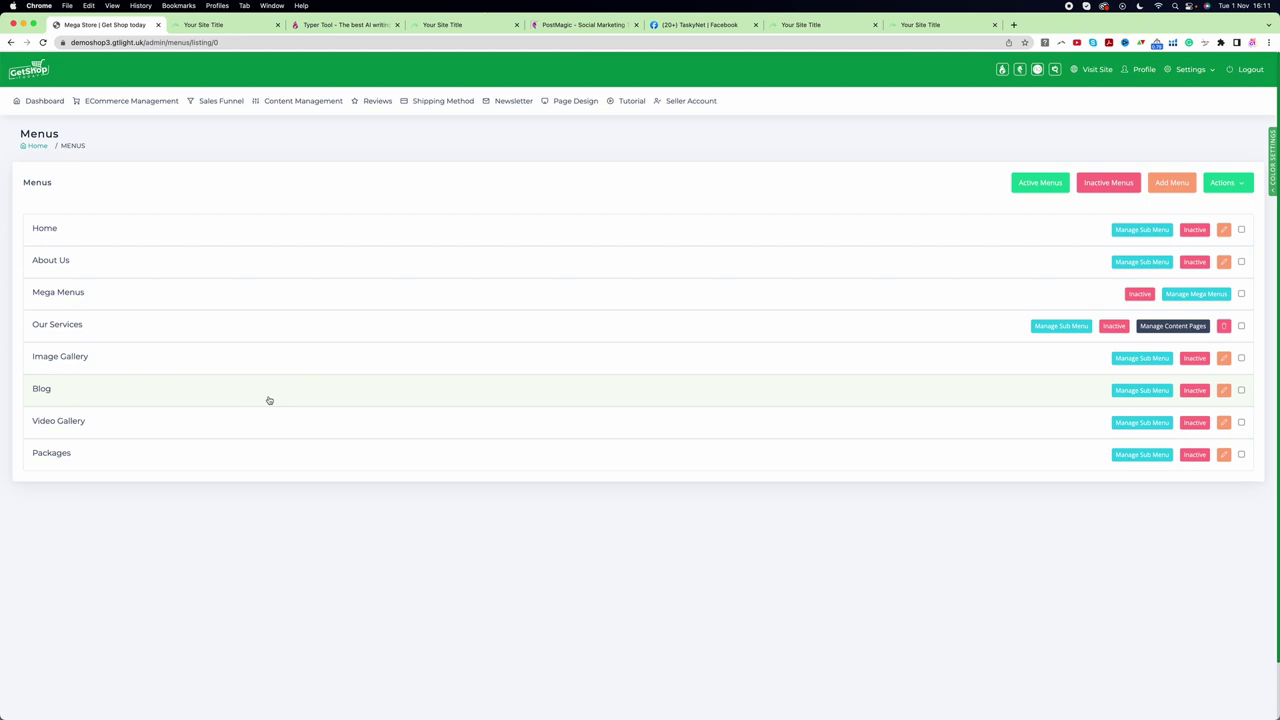
pyautogui.click(1194, 392)
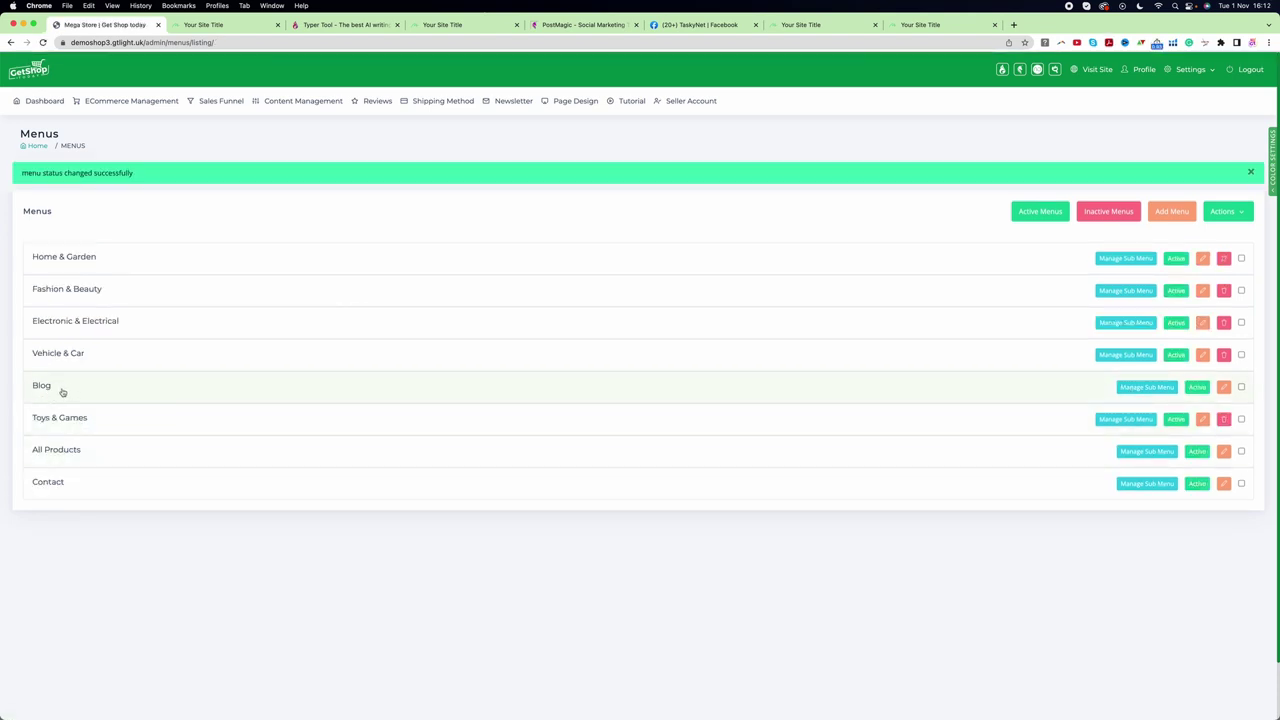
pyautogui.moveTo(123, 391); pyautogui.dragTo(128, 454)
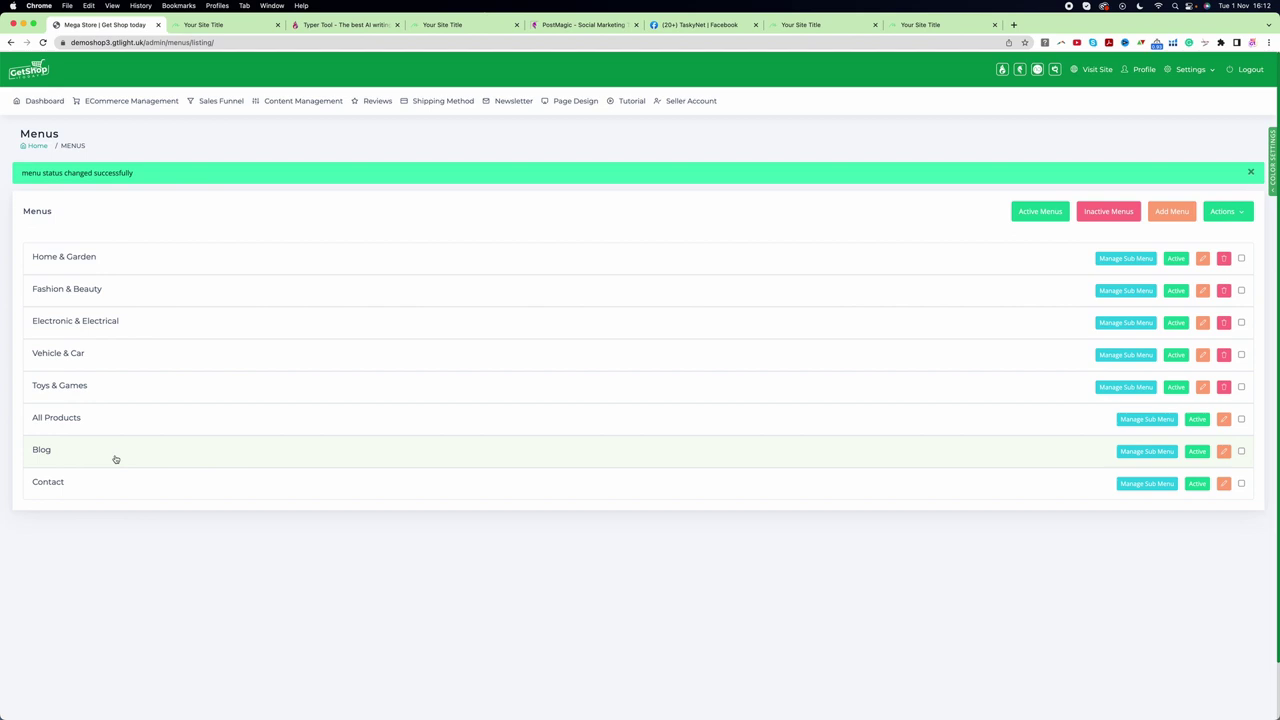
pyautogui.click(215, 24)
pyautogui.click(43, 43)
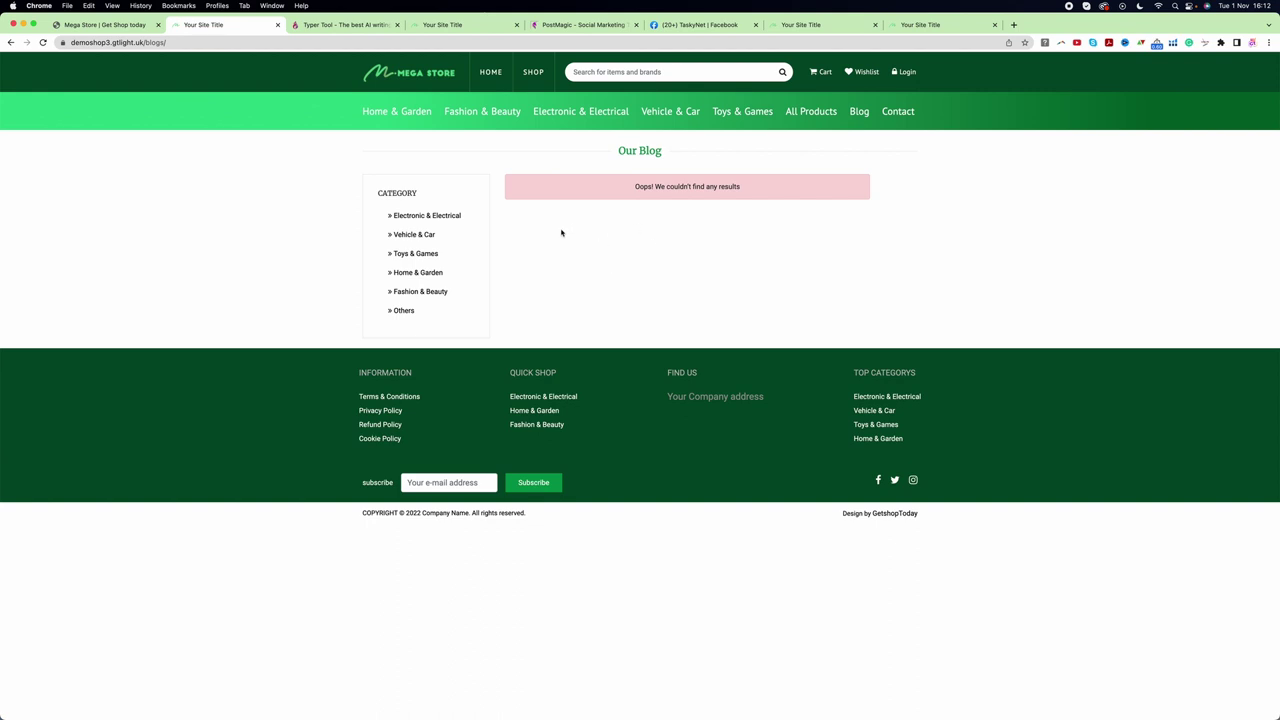
pyautogui.click(108, 25)
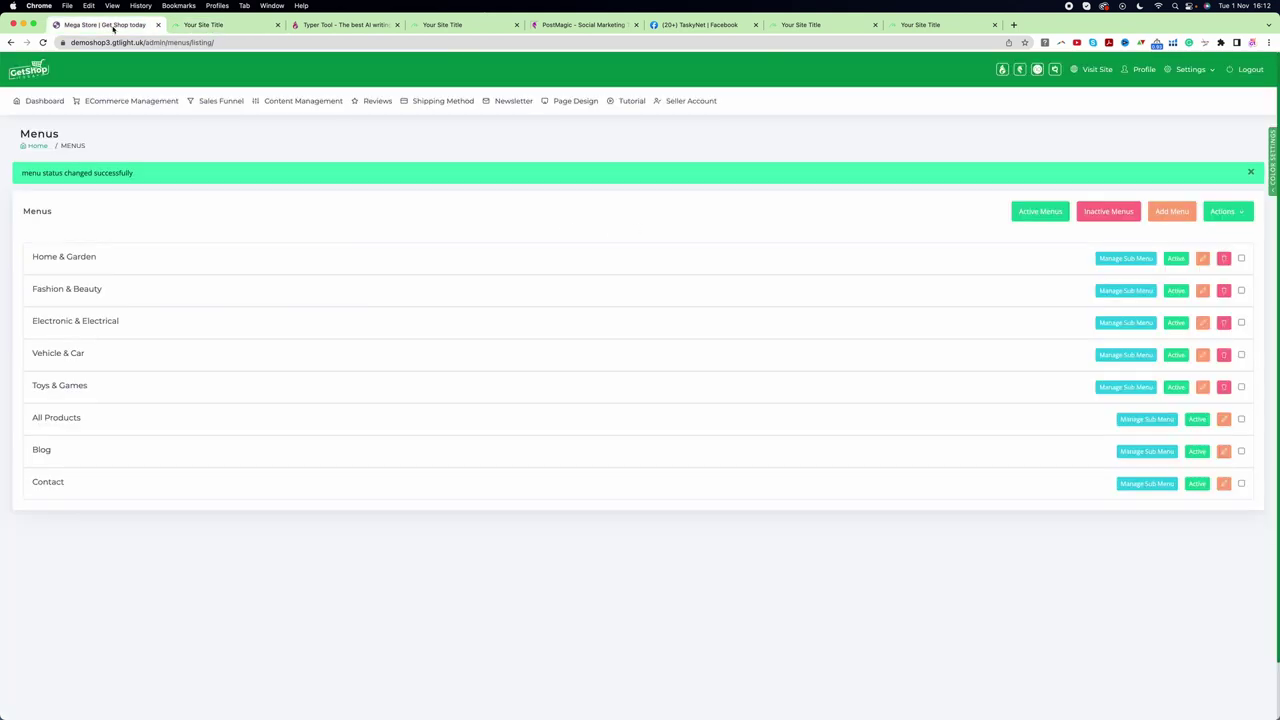
pyautogui.click(327, 24)
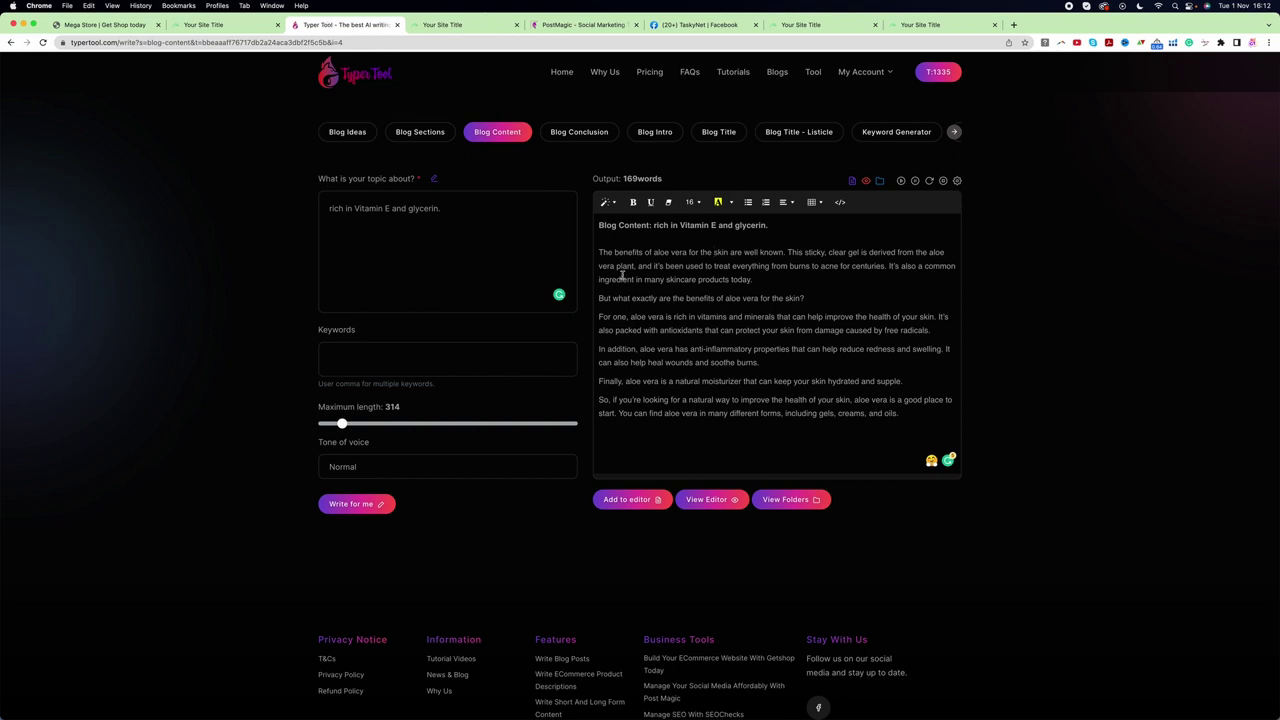
# Step: Open the NIVEA blog document in the full editor and copy all its text
pyautogui.click(711, 503)
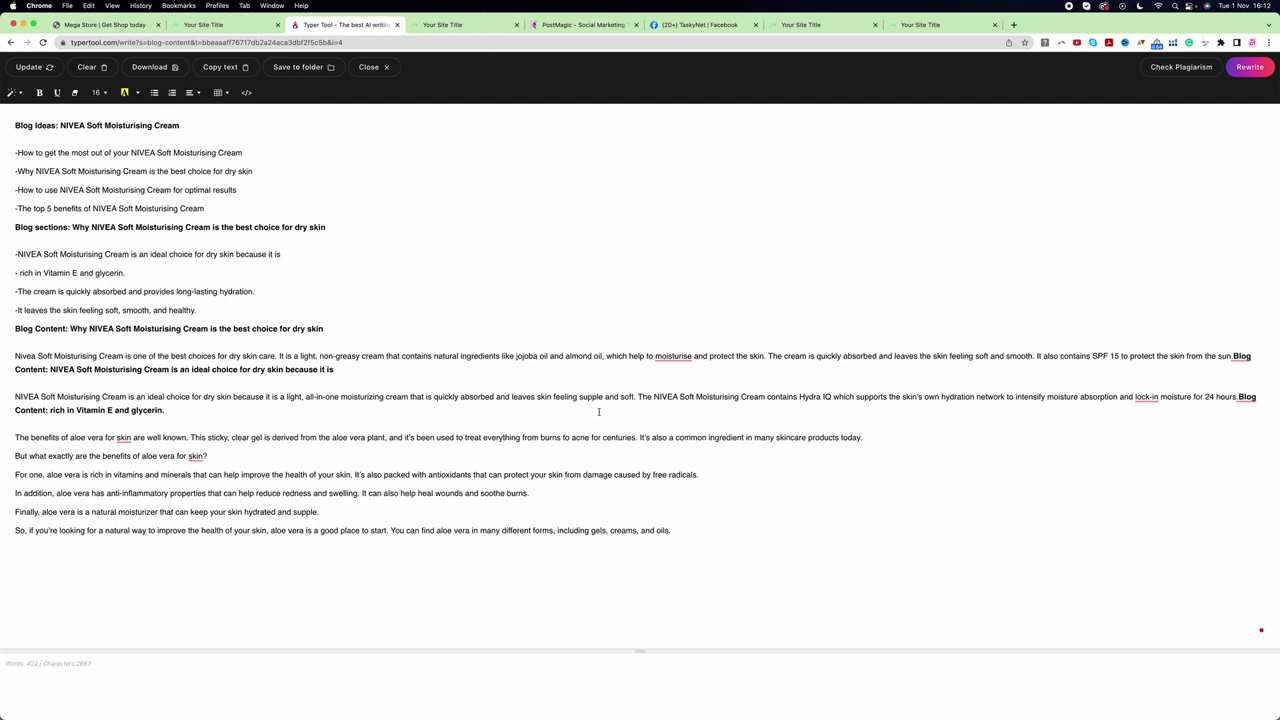
pyautogui.click(219, 72)
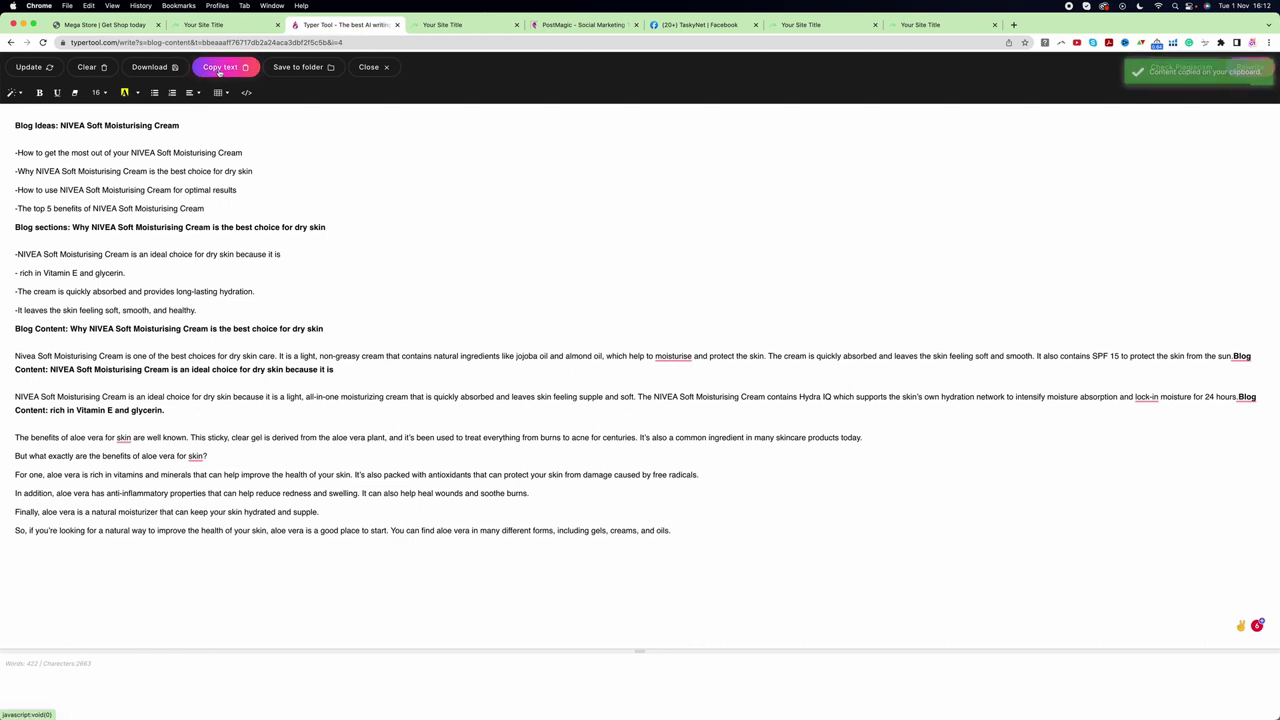
# Step: Start a new post from Content Management > Blog in the store admin
pyautogui.click(115, 25)
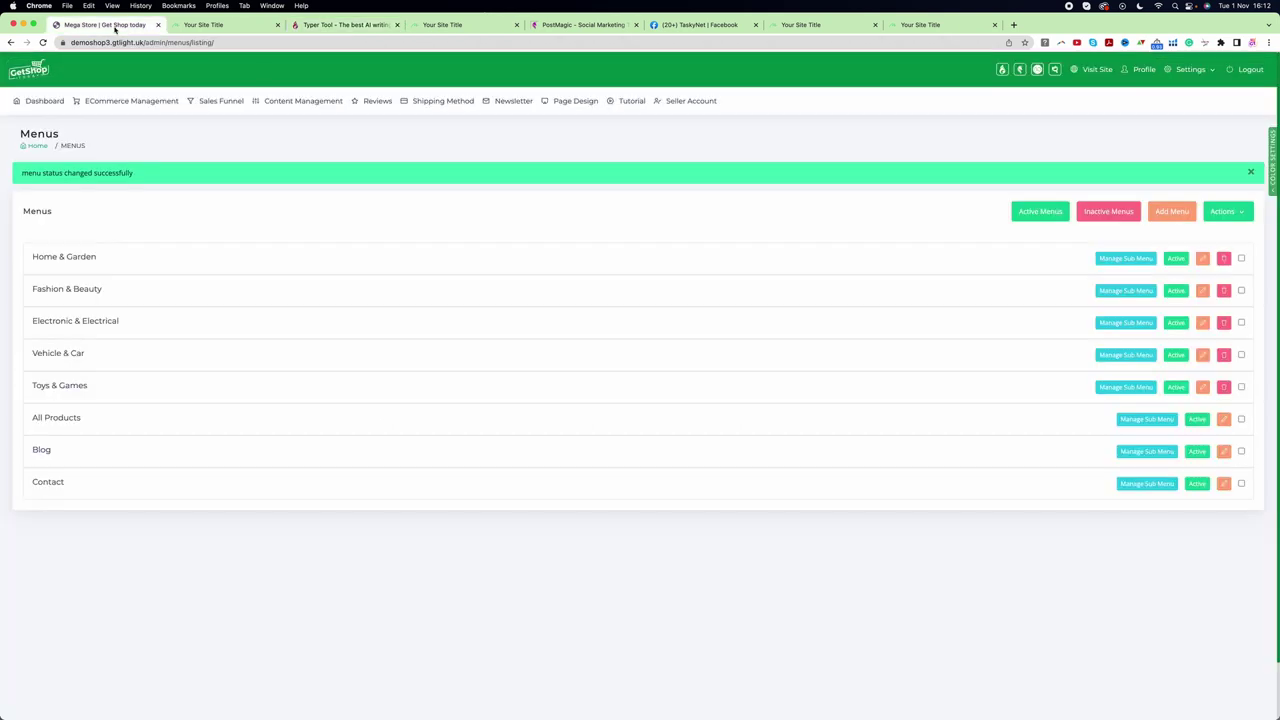
pyautogui.moveTo(303, 111)
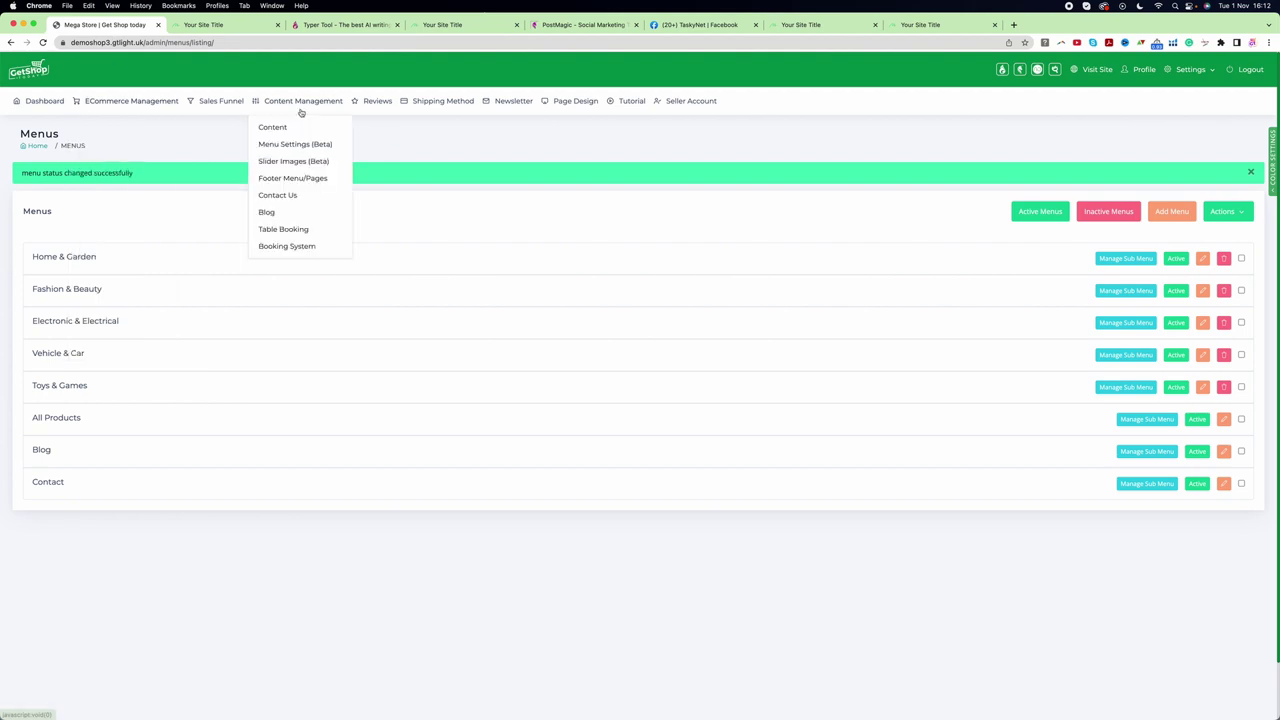
pyautogui.click(289, 217)
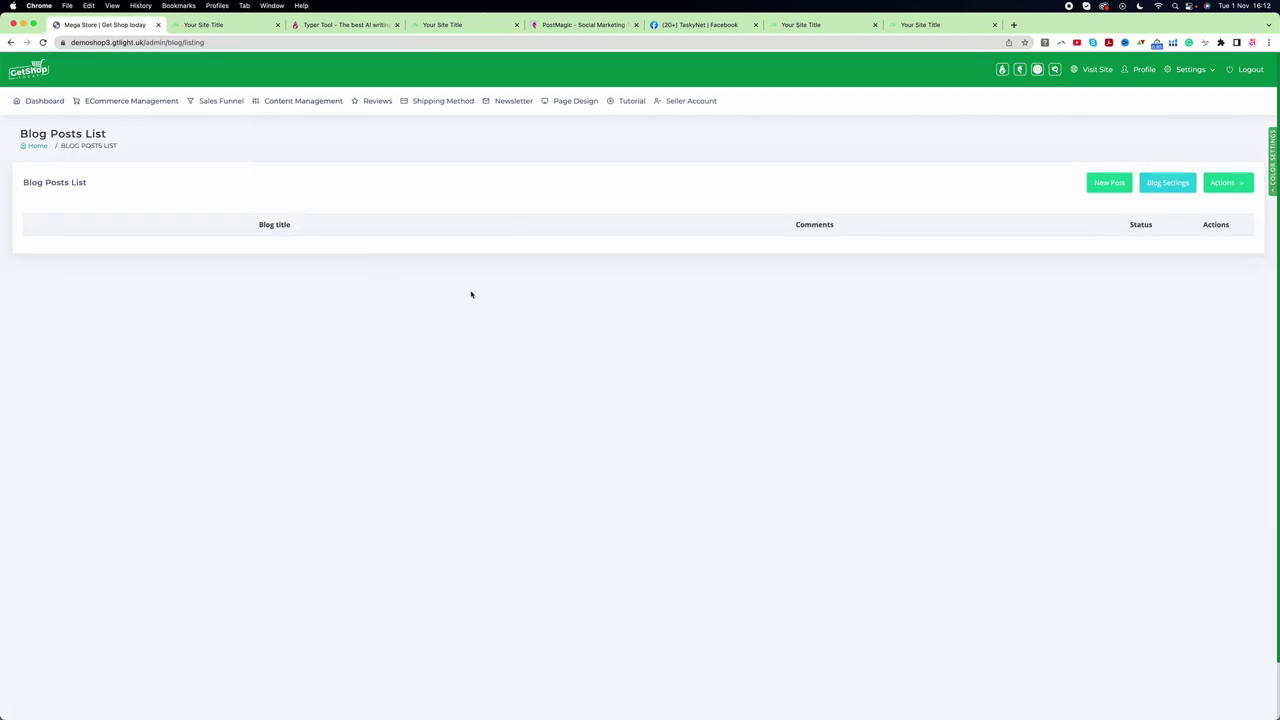
pyautogui.scroll(-1, 800, 250)
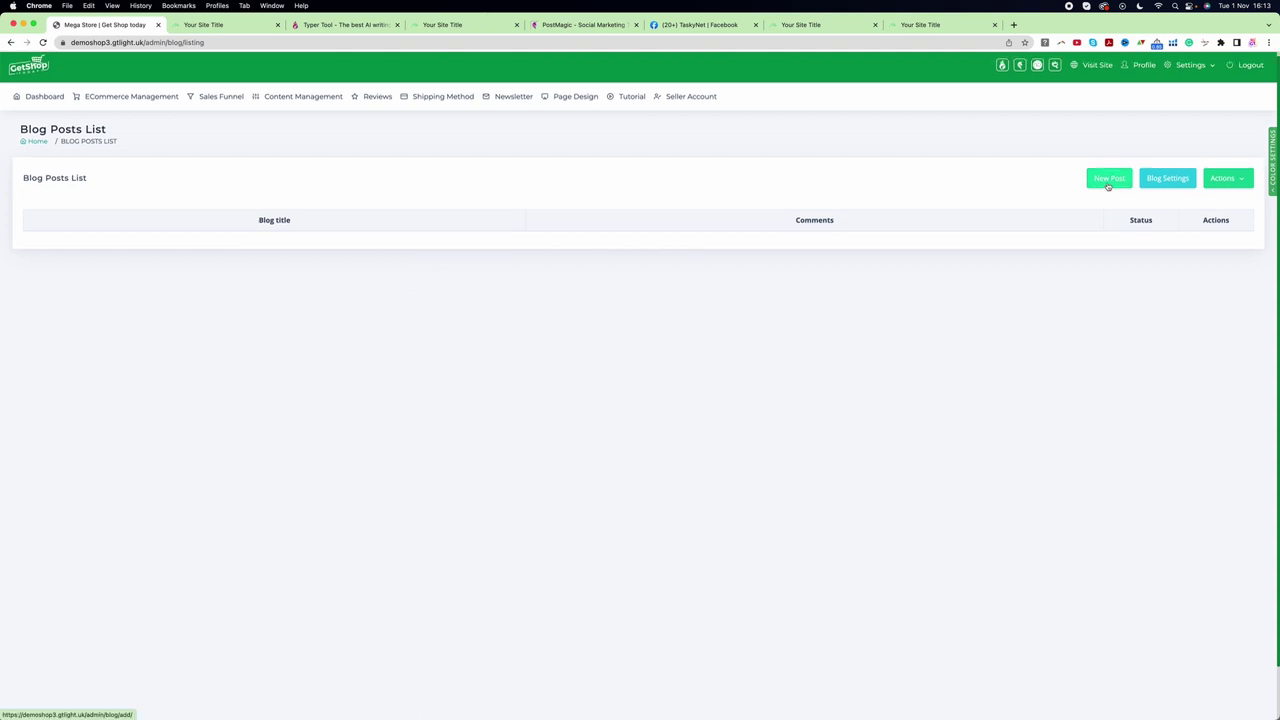
pyautogui.click(1108, 186)
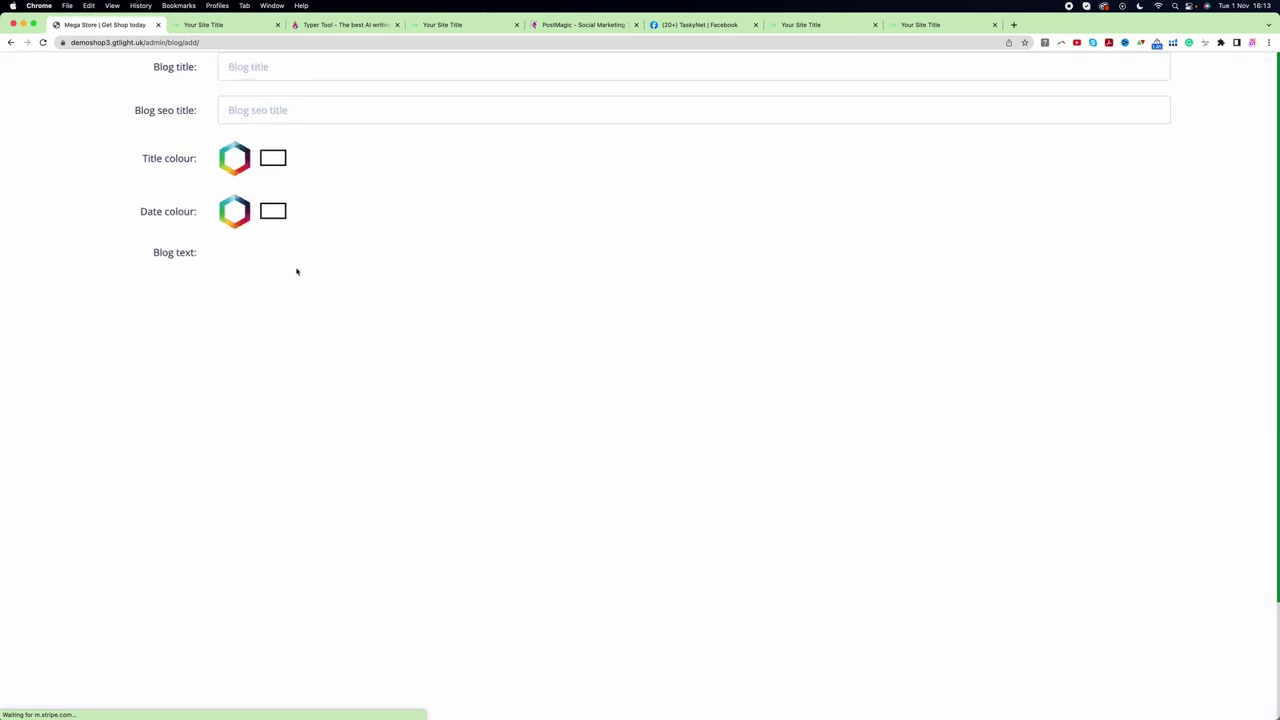
# Step: Paste the copied NIVEA blog content into the post's Blog text body
pyautogui.click(218, 202)
pyautogui.click(255, 400)
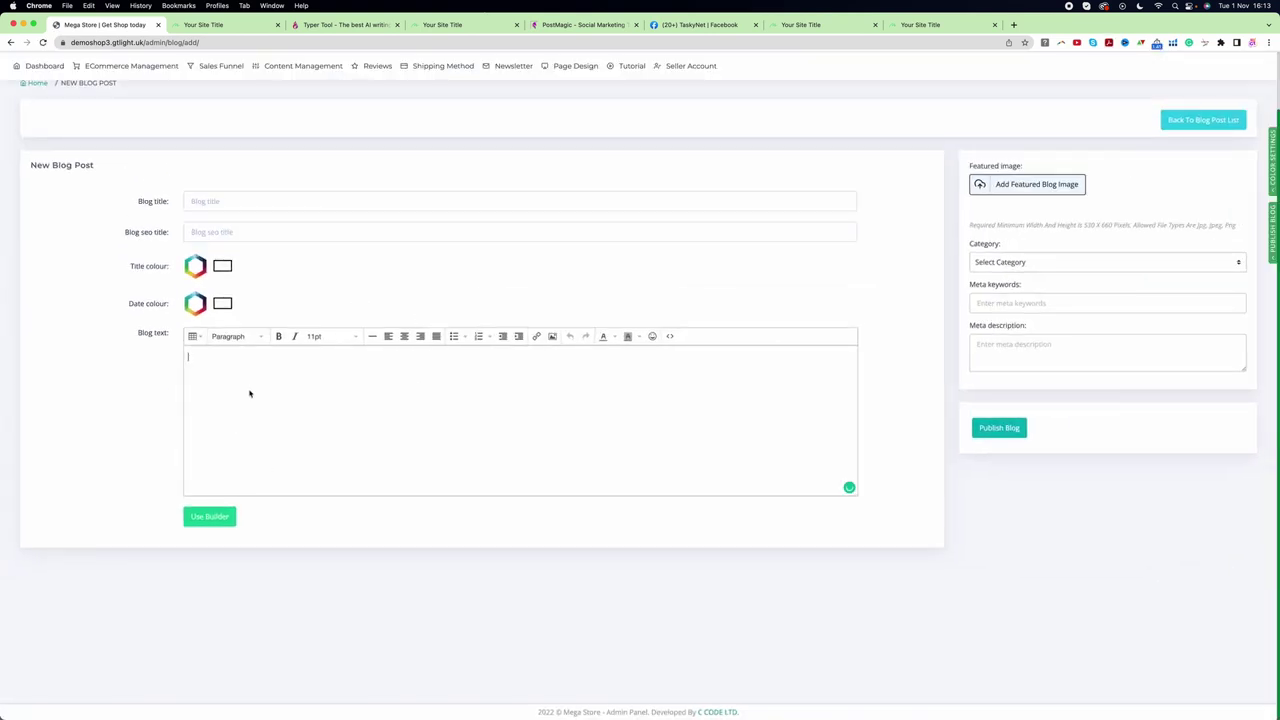
pyautogui.click(199, 235)
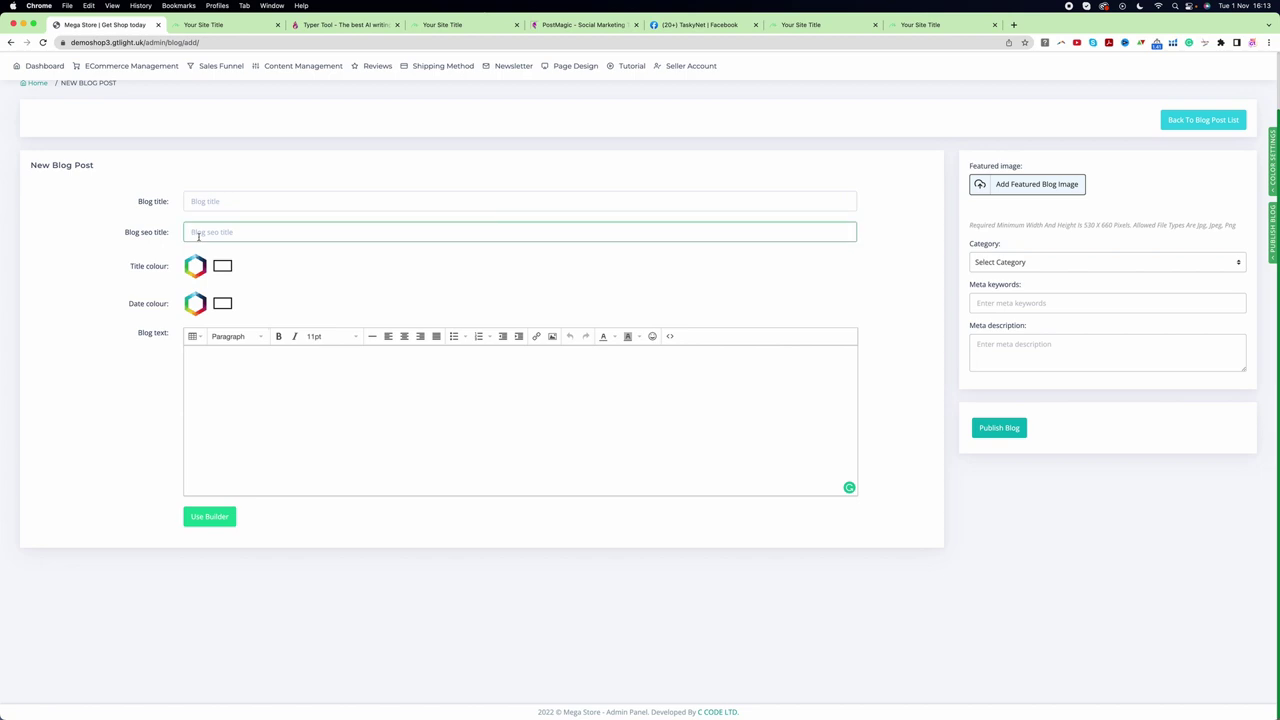
pyautogui.click(227, 380)
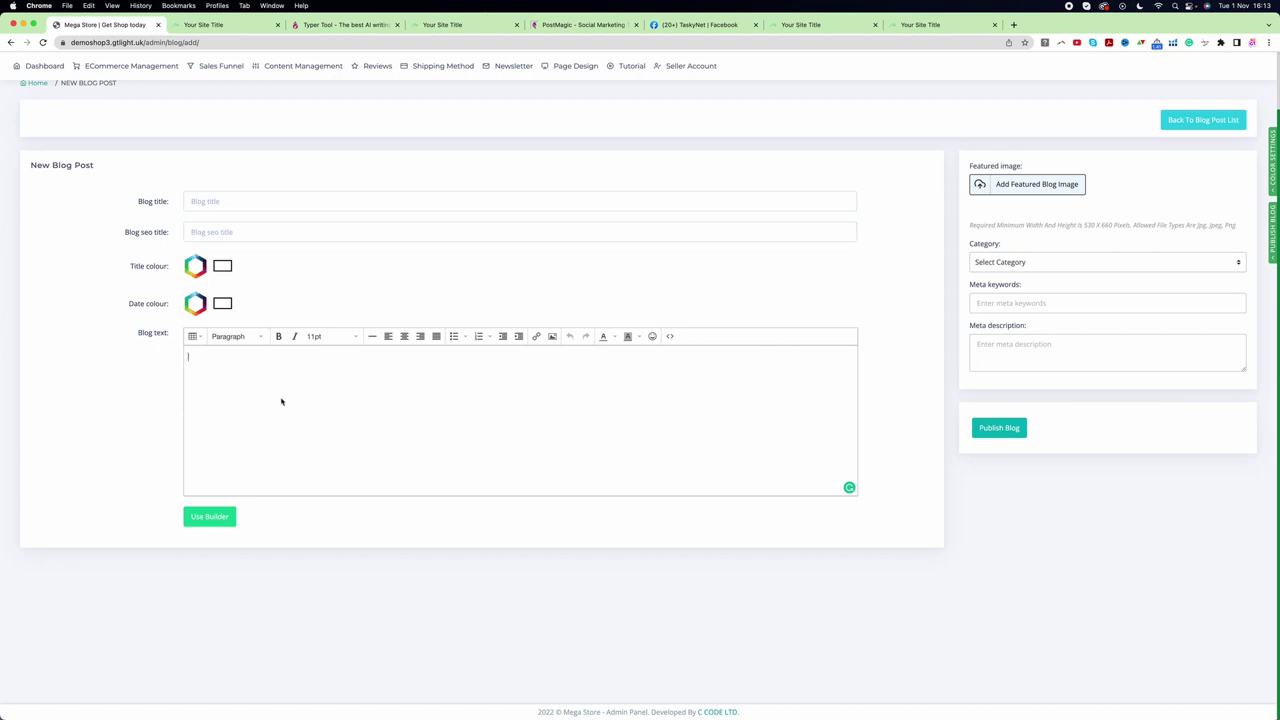
pyautogui.hotkey('ctrl', 'v')
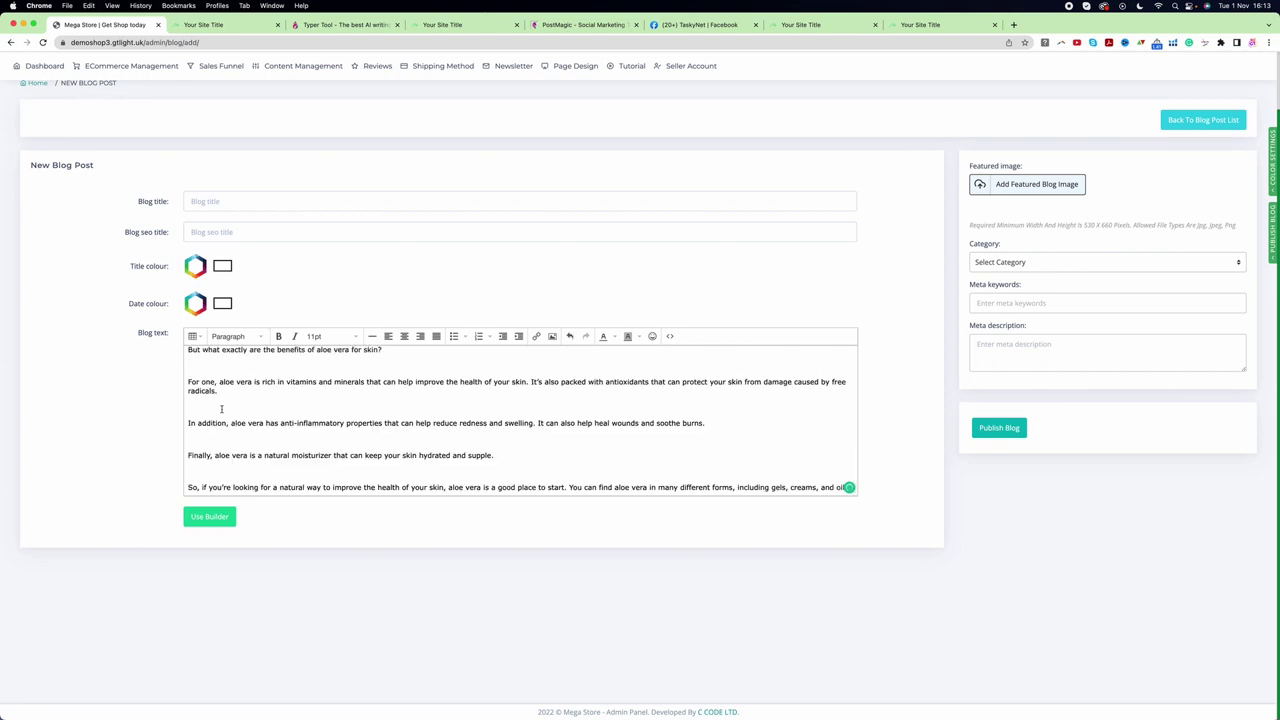
pyautogui.scroll(3, 321, 406)
pyautogui.scroll(5, 321, 406)
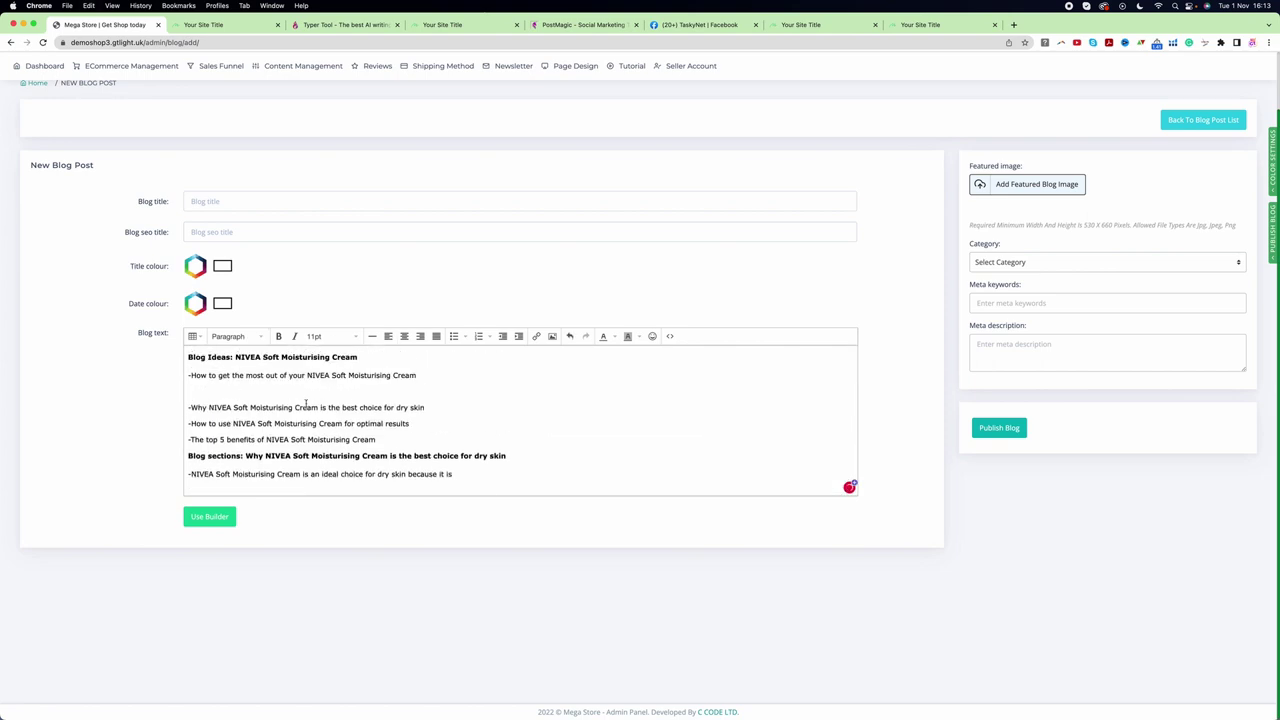
pyautogui.moveTo(246, 457); pyautogui.dragTo(474, 462)
pyautogui.press('super+c')
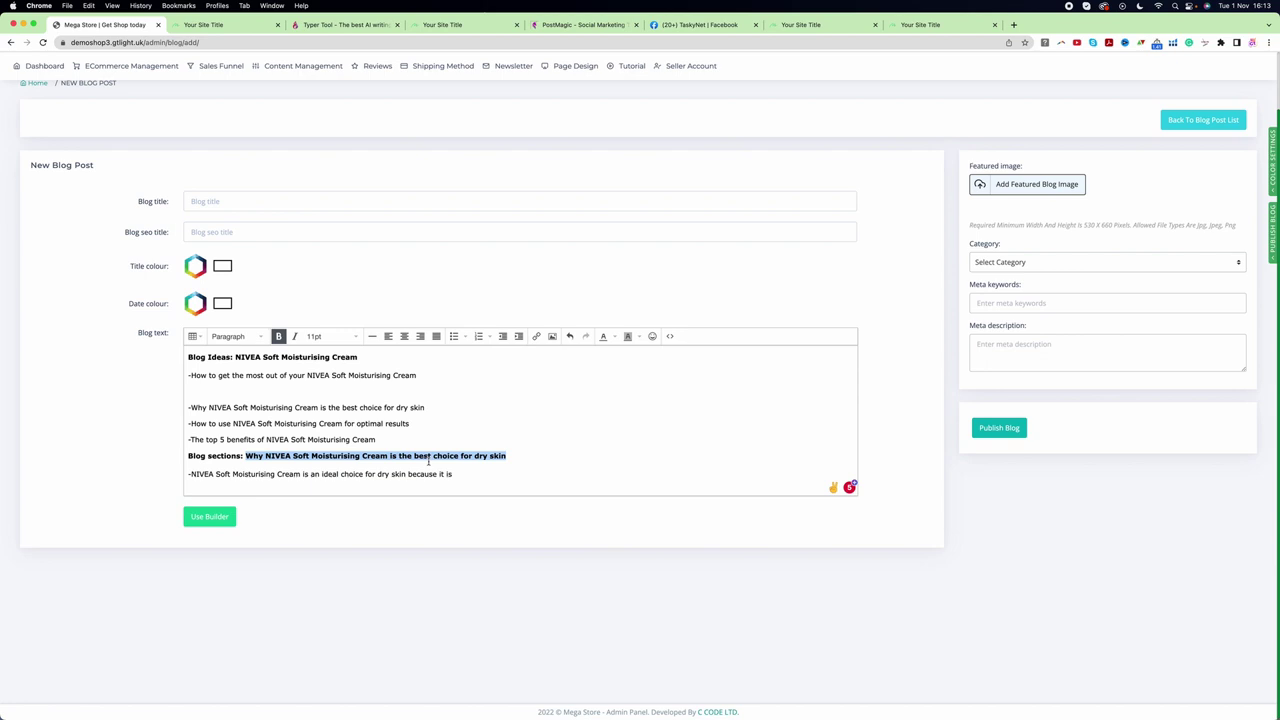
# Step: Paste 'Why NIVEA Soft Moisturising Cream is the best choice for dry skin' into the title field
pyautogui.click(204, 203)
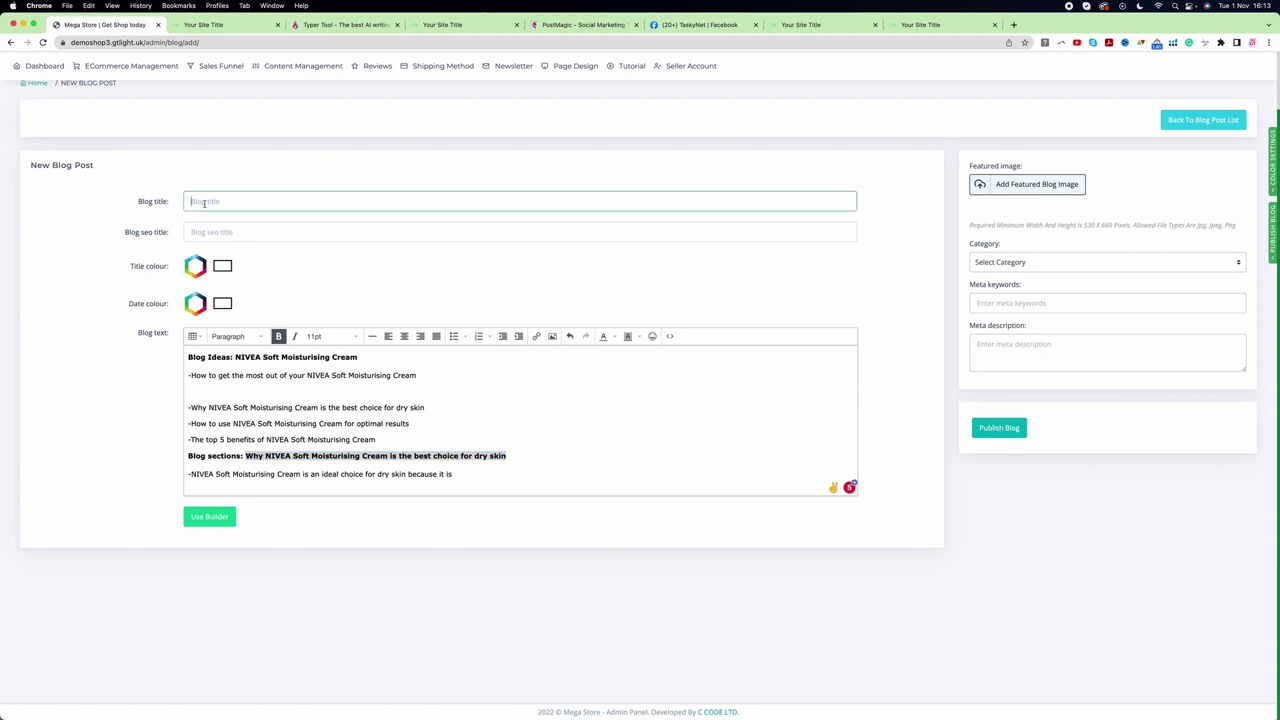
pyautogui.press('super+v')
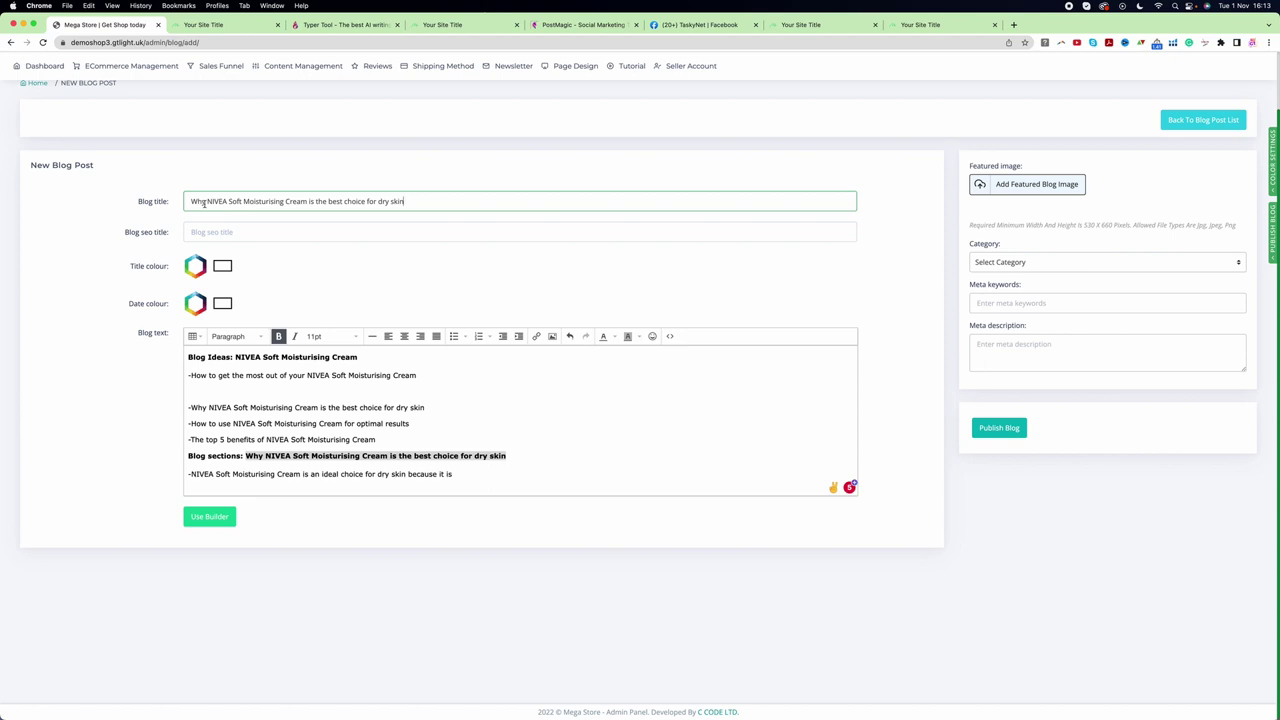
pyautogui.click(201, 234)
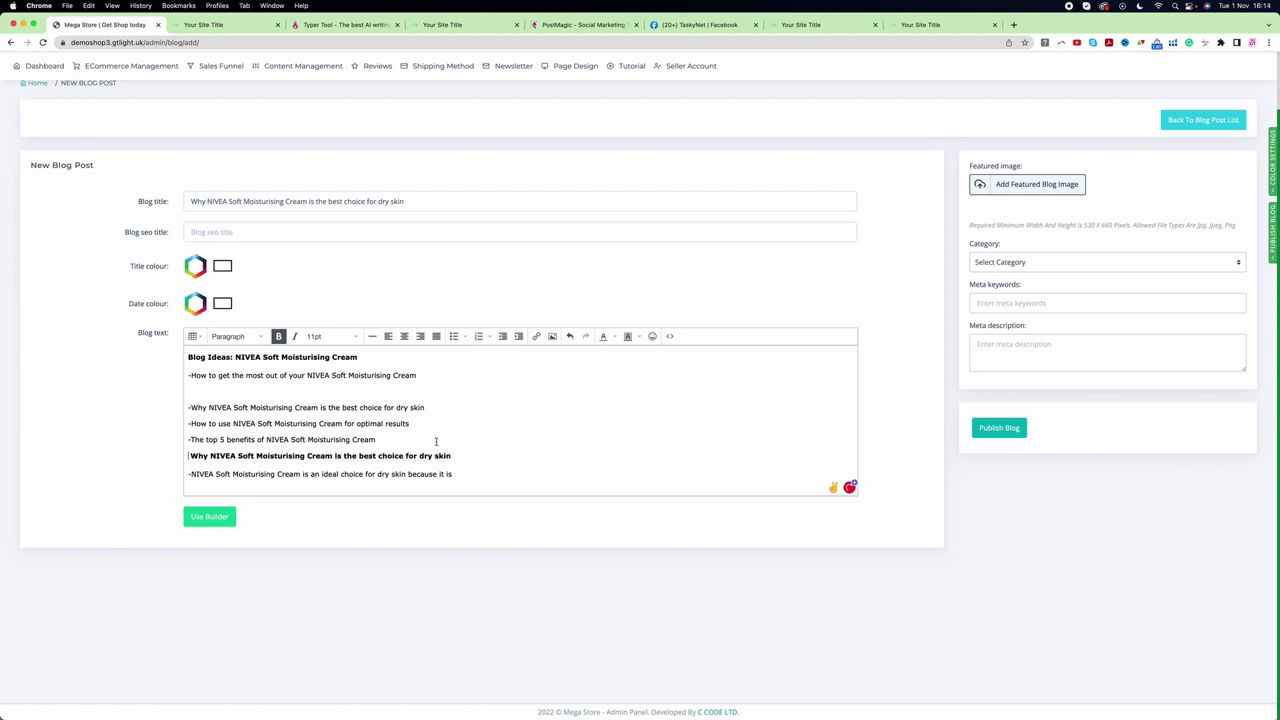
# Step: Add Slider BG.png as the featured image, cropped to cover the whole image
pyautogui.click(1028, 192)
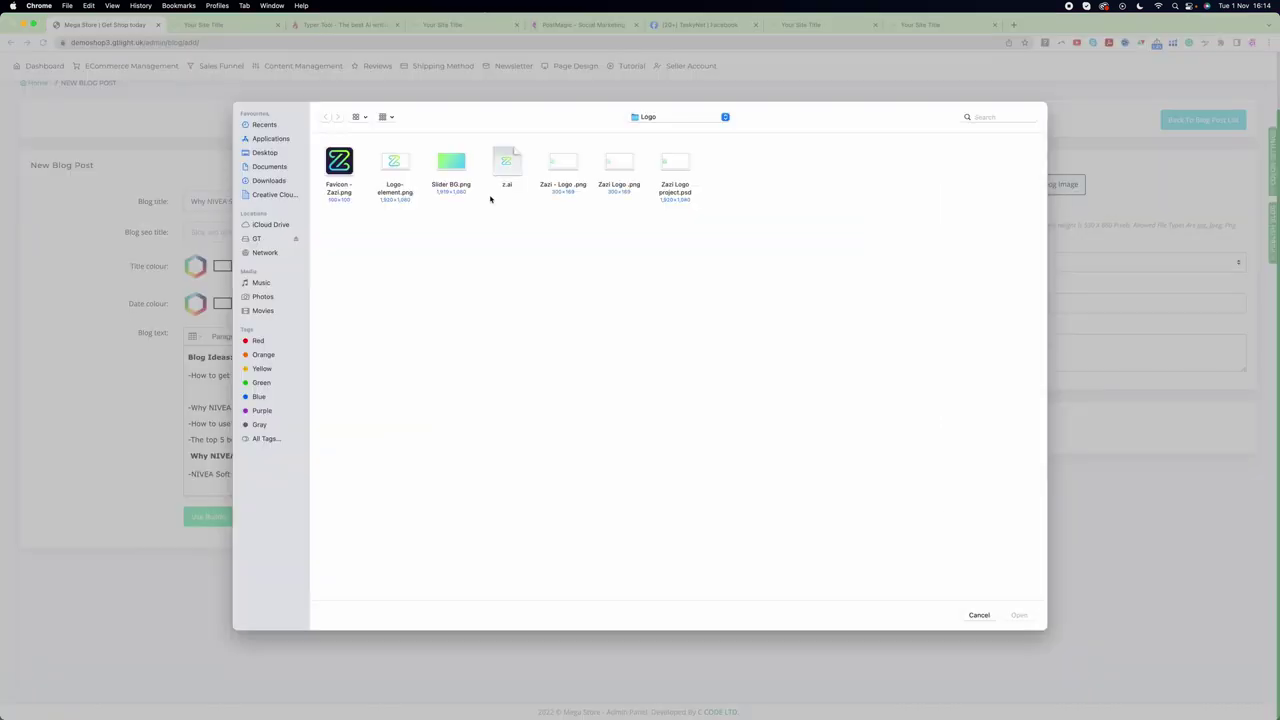
pyautogui.click(451, 165)
pyautogui.click(1019, 615)
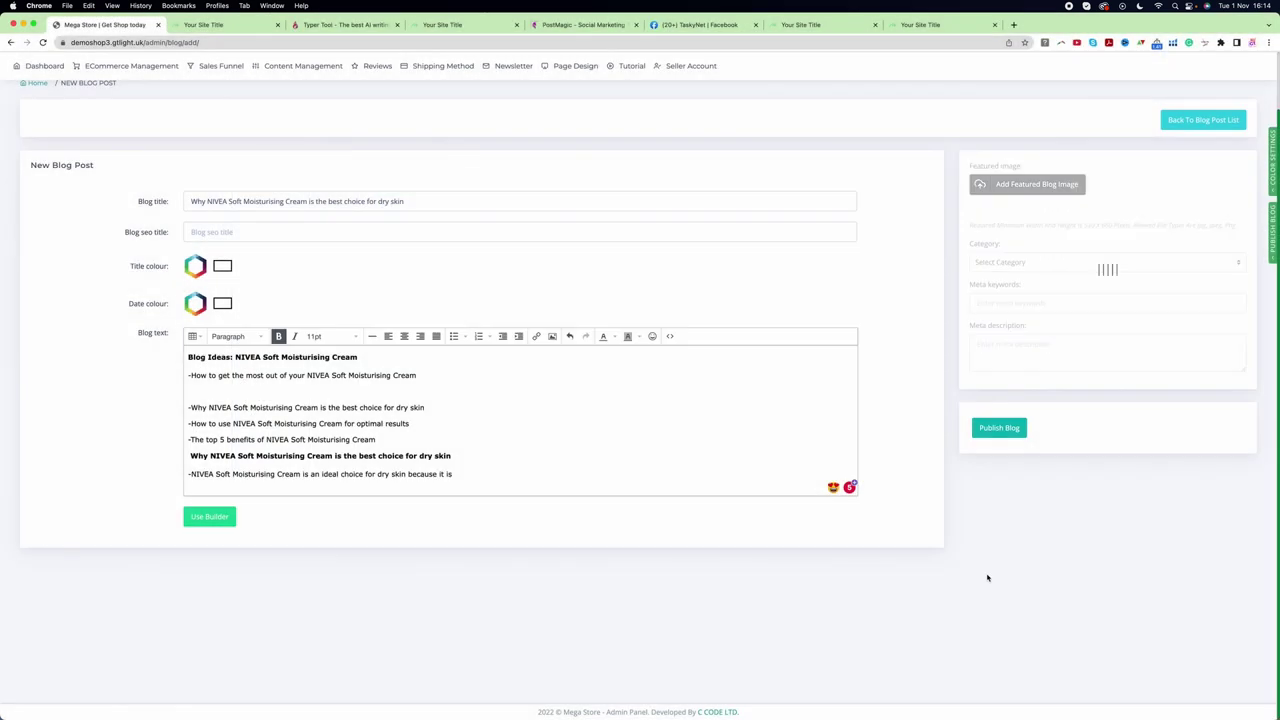
pyautogui.moveTo(1059, 262); pyautogui.dragTo(1247, 313)
pyautogui.click(1004, 218)
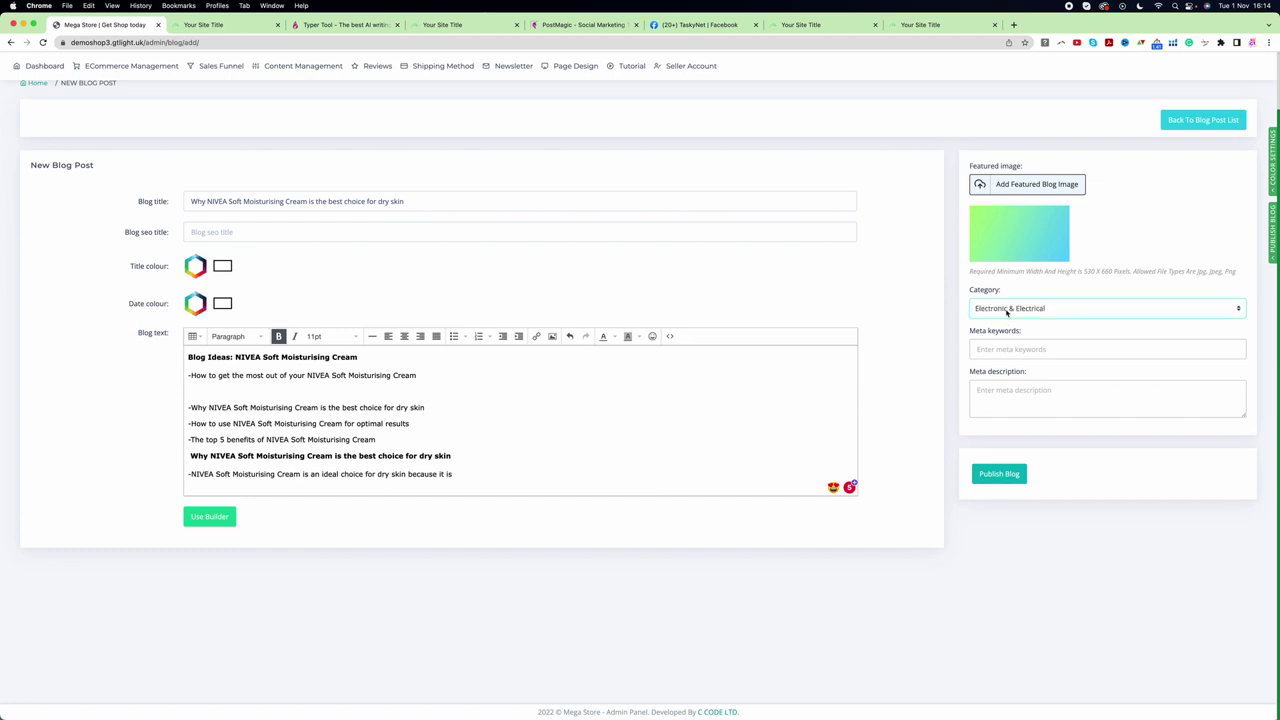
# Step: Set the post category to Vehicle & Car and publish the blog post
pyautogui.click(1006, 308)
pyautogui.click(1003, 320)
pyautogui.click(1000, 337)
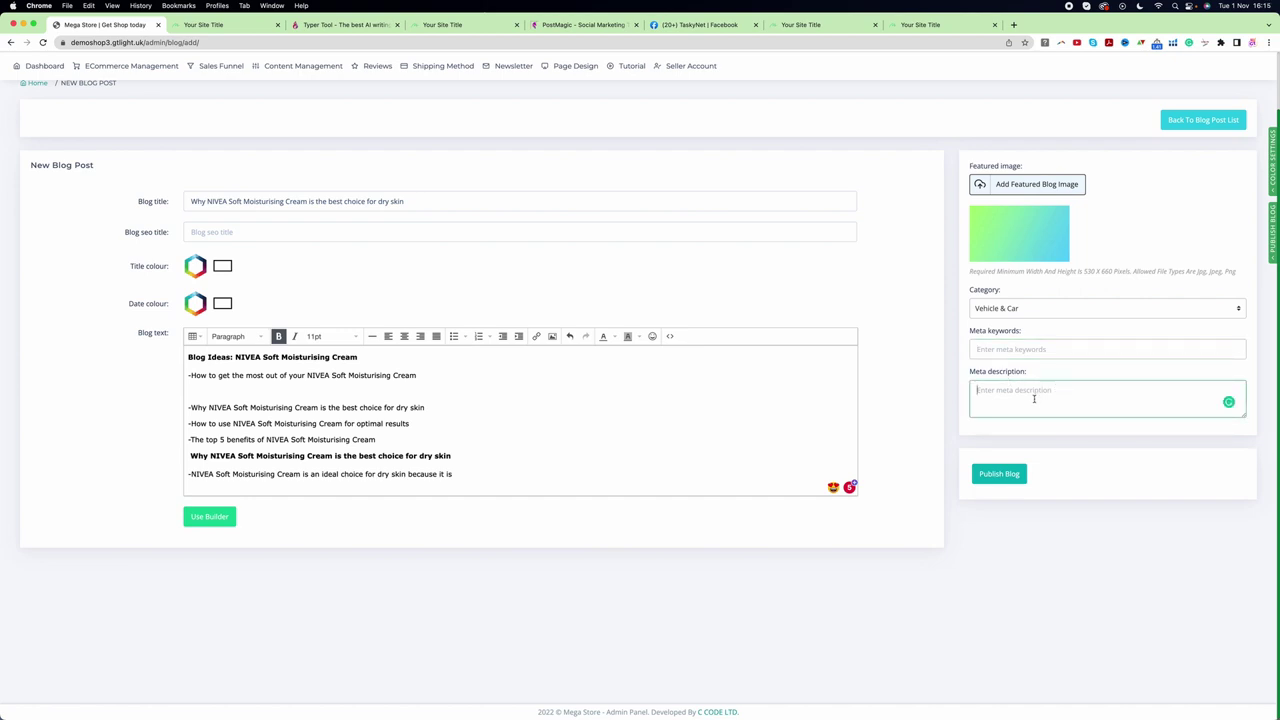
pyautogui.click(1008, 476)
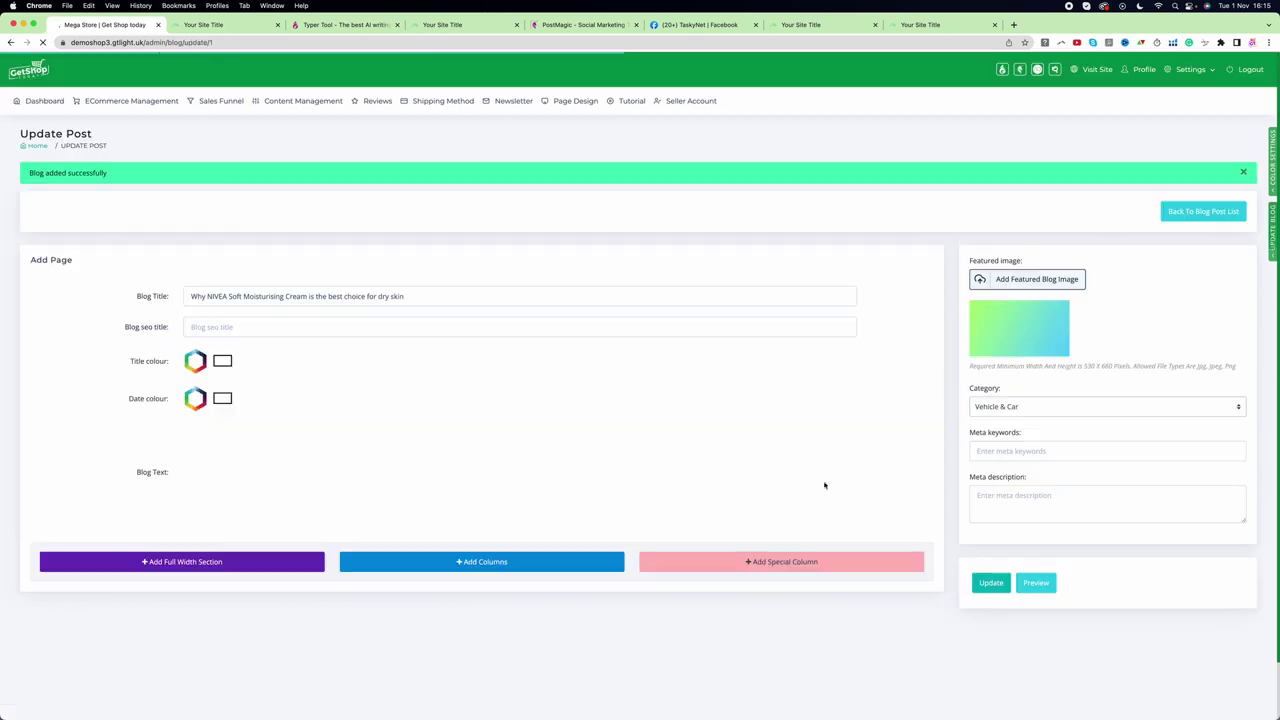
# Step: Open the NIVEA post from the storefront Blog page and scroll through its details
pyautogui.click(215, 24)
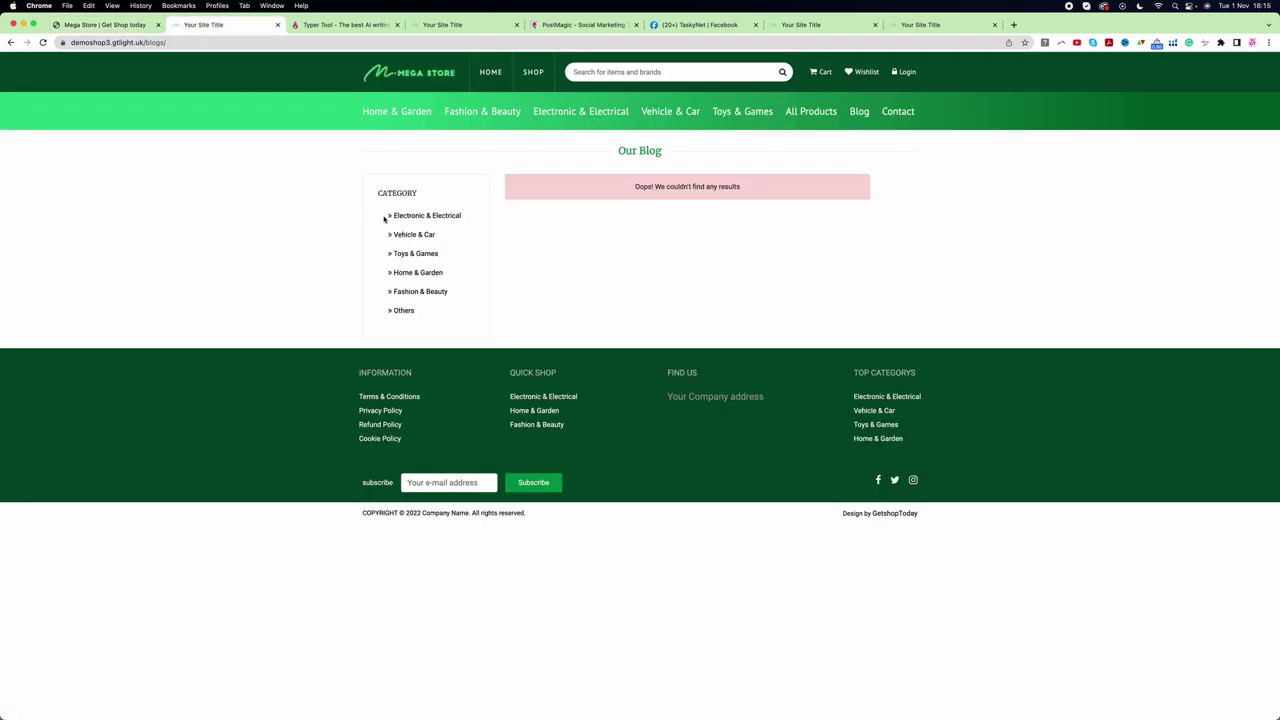
pyautogui.click(859, 112)
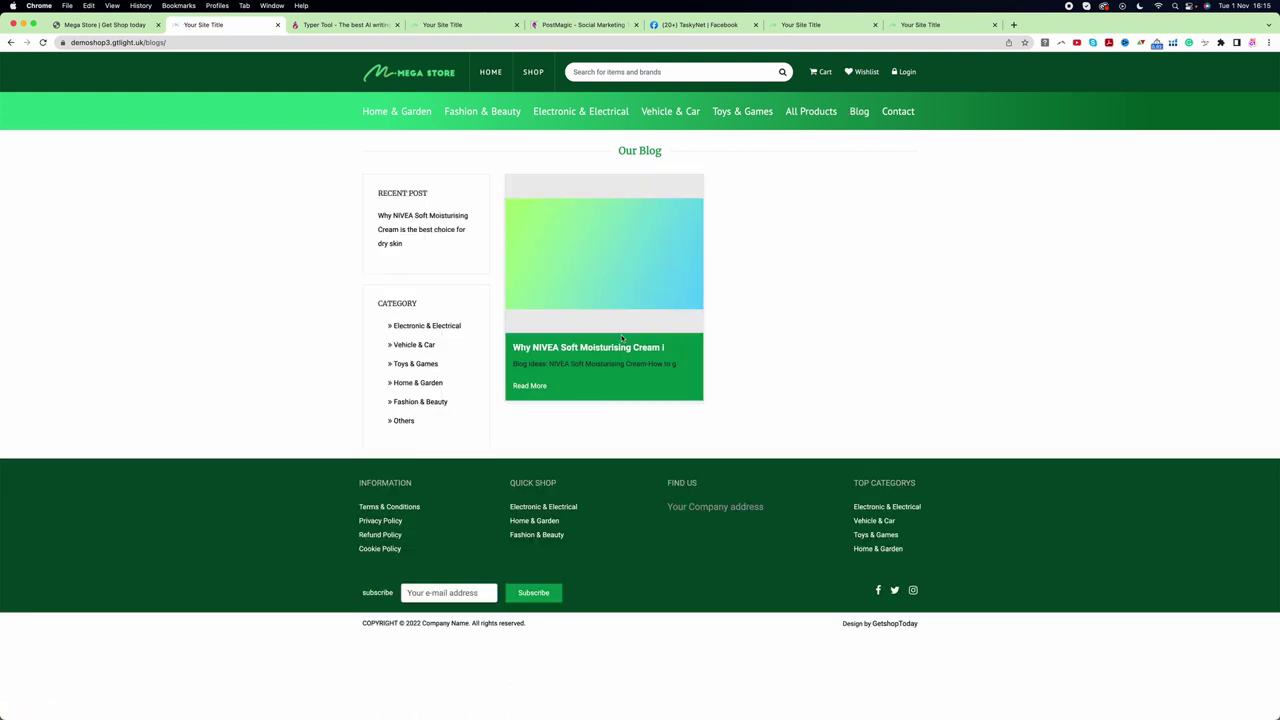
pyautogui.click(617, 261)
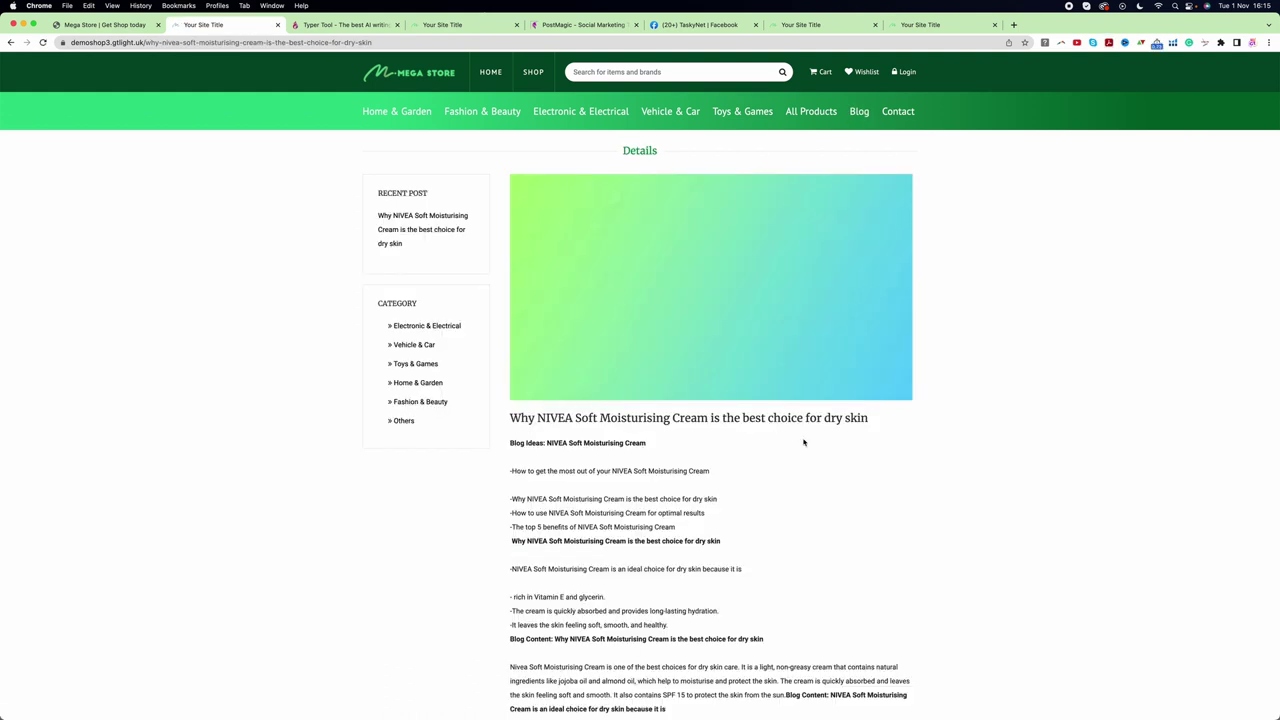
pyautogui.scroll(-2, 803, 442)
pyautogui.scroll(-10, 803, 442)
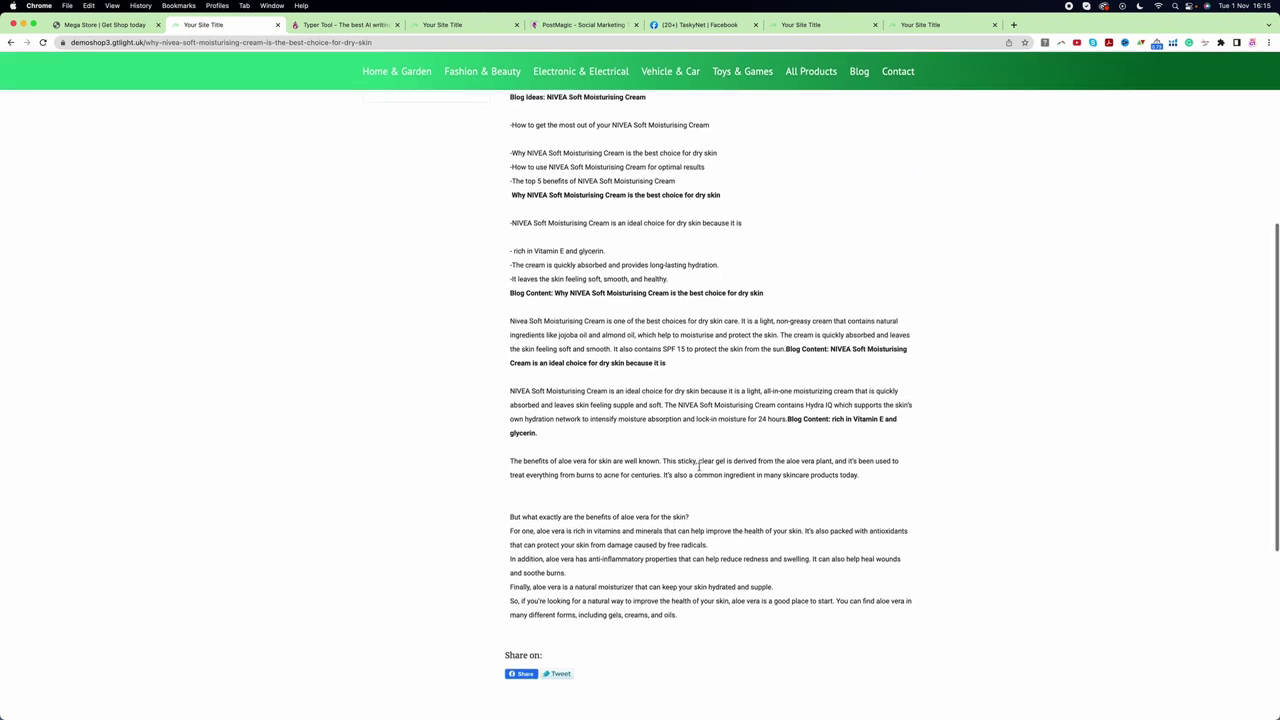
pyautogui.scroll(15, 698, 466)
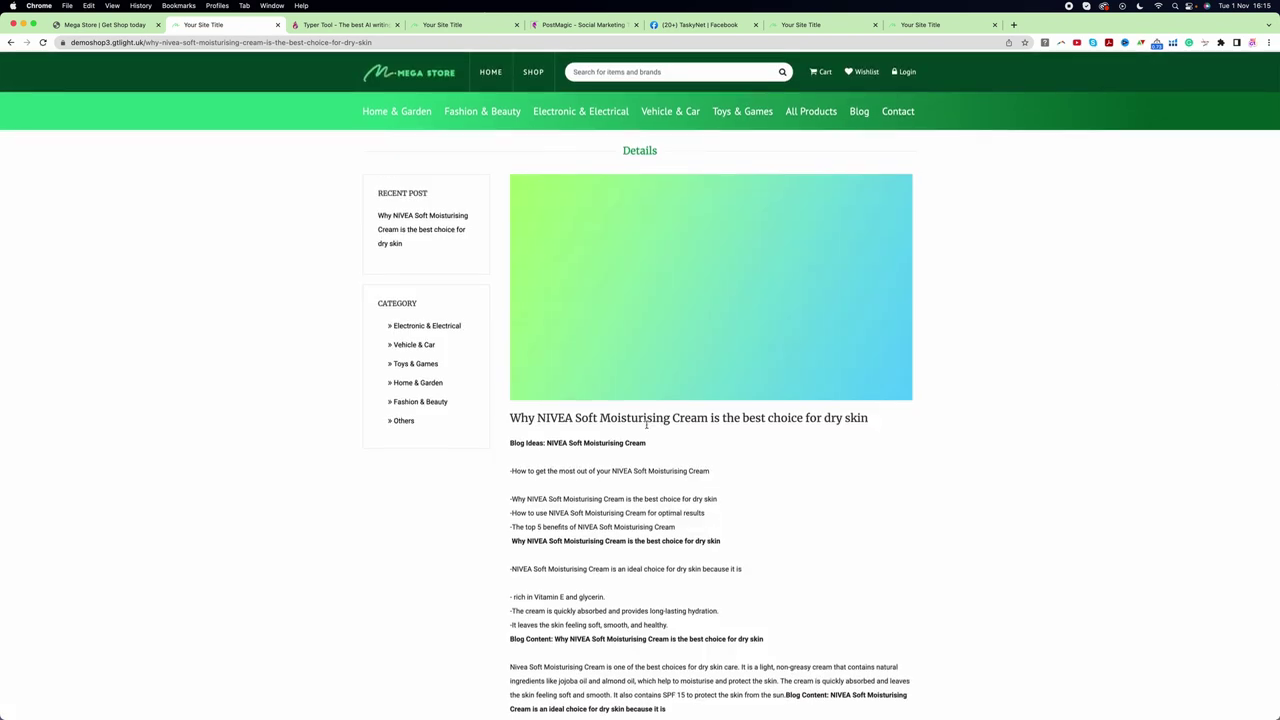